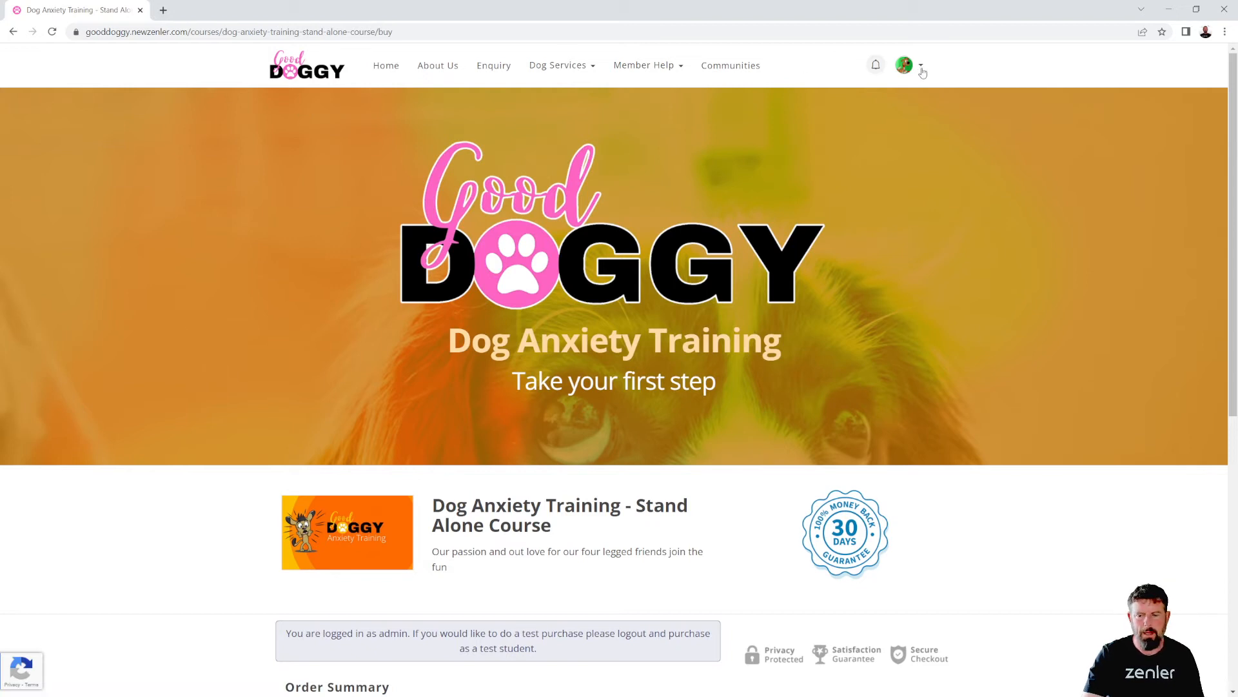
# - Go to the site's admin area and open the Dog Anxiety Training - Stand Alone Course from the course list
pyautogui.click(916, 68)
pyautogui.click(823, 150)
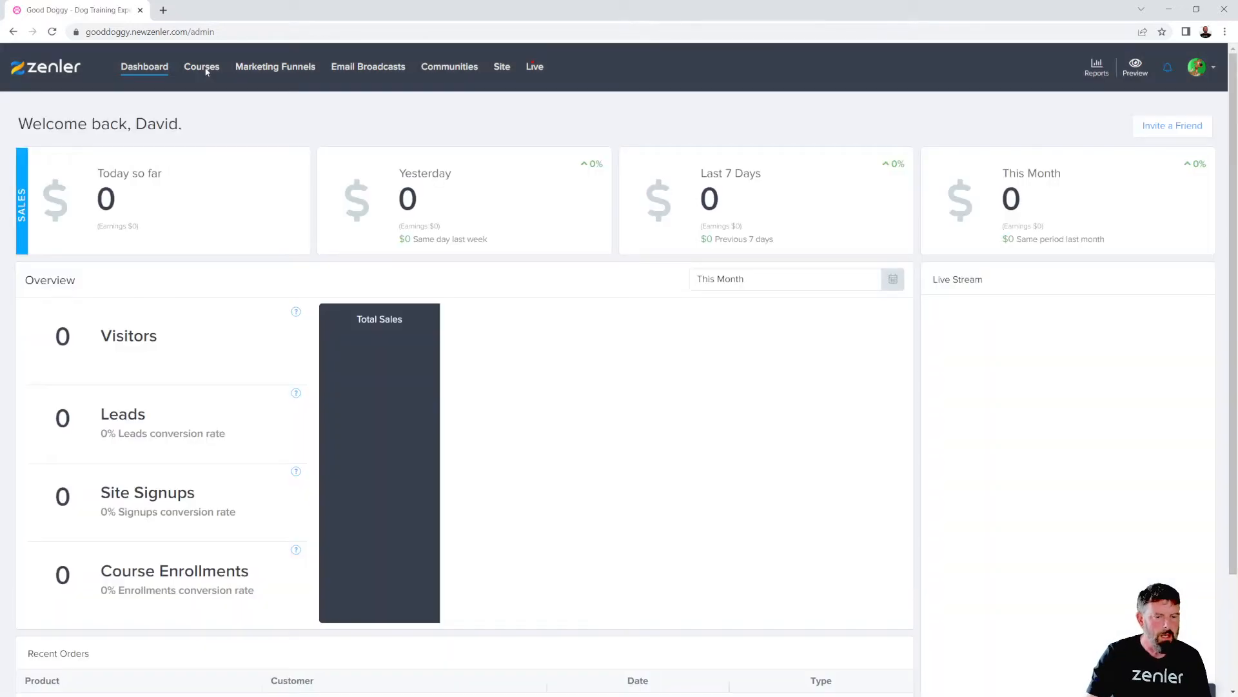
pyautogui.click(207, 71)
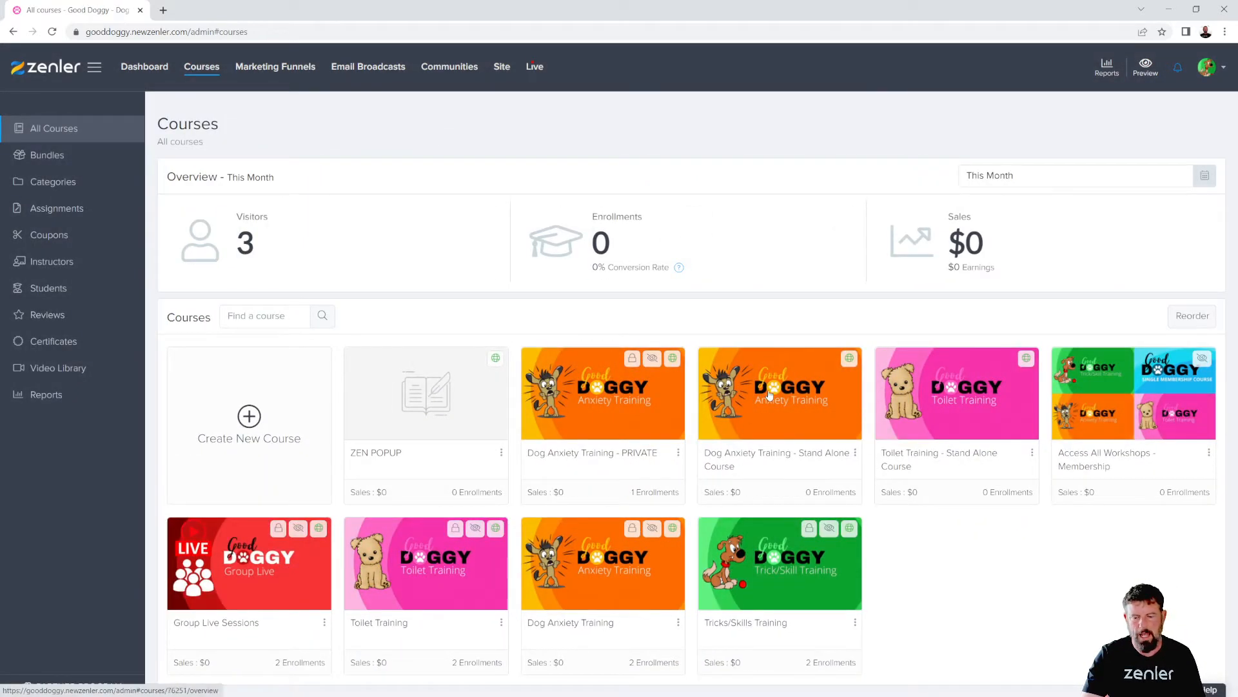
pyautogui.click(763, 409)
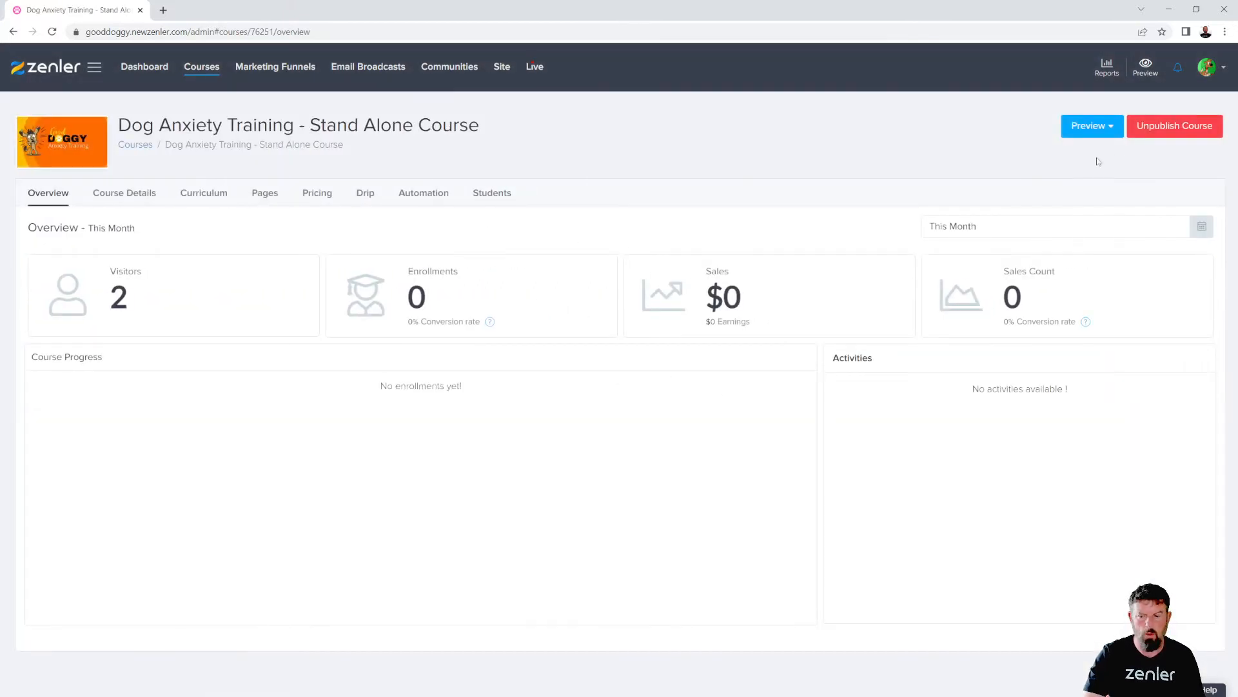
# - Preview the course's sales page as a visitor and look through its sections and the checkout page
pyautogui.click(1113, 130)
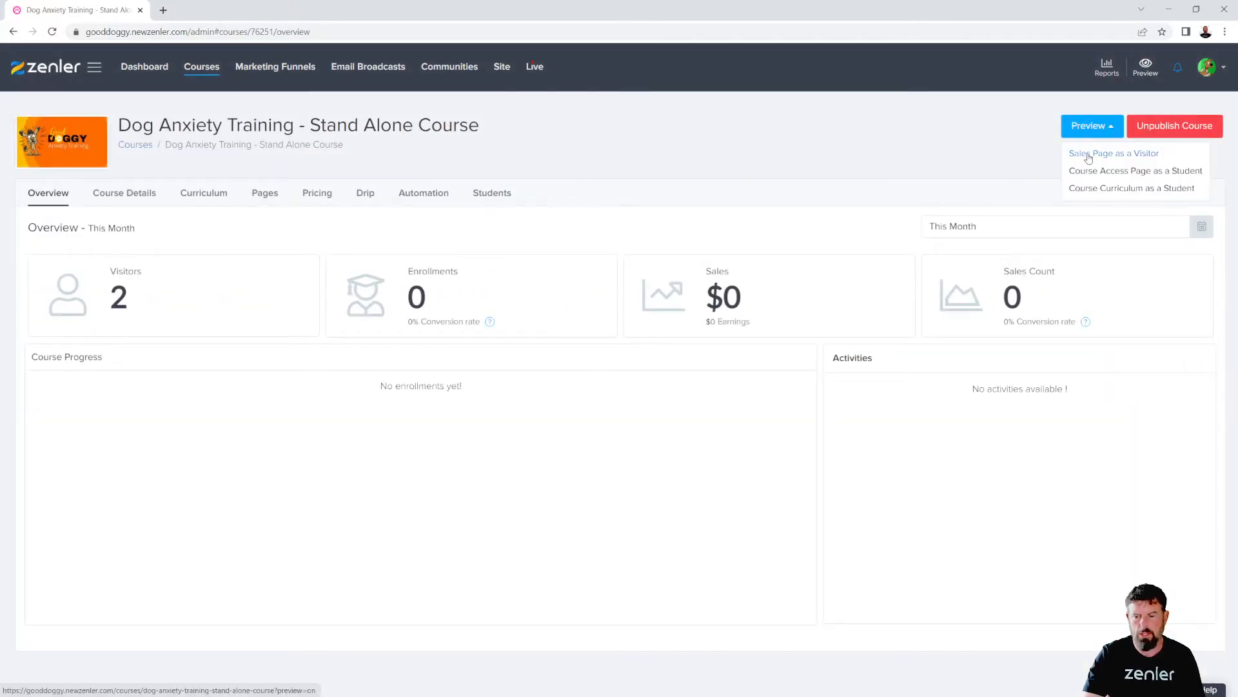
pyautogui.click(1088, 155)
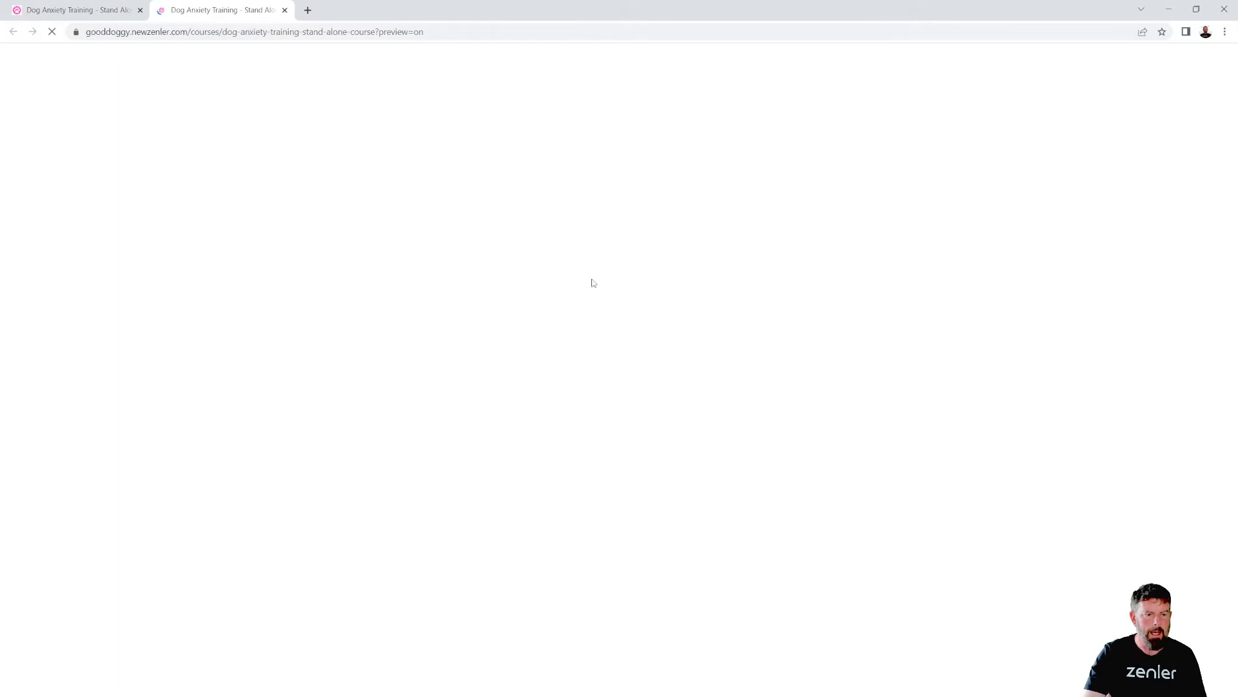
pyautogui.scroll(-15, 861, 346)
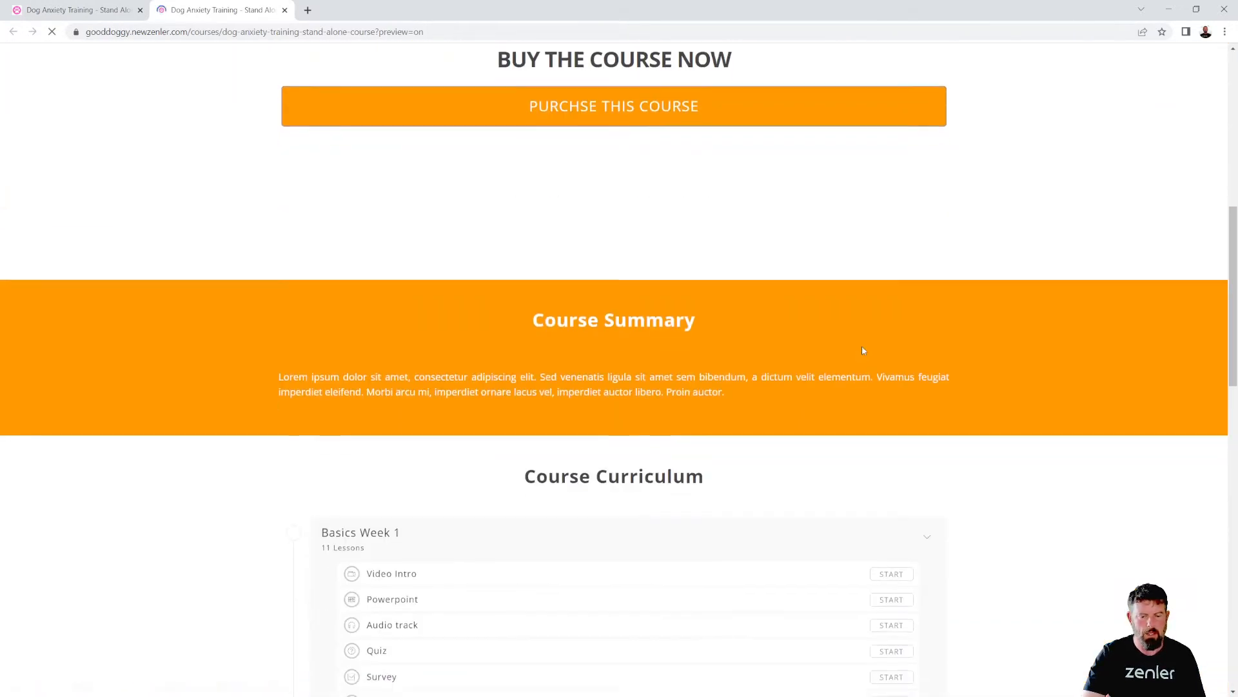
pyautogui.scroll(7, 861, 351)
pyautogui.scroll(-11, 860, 350)
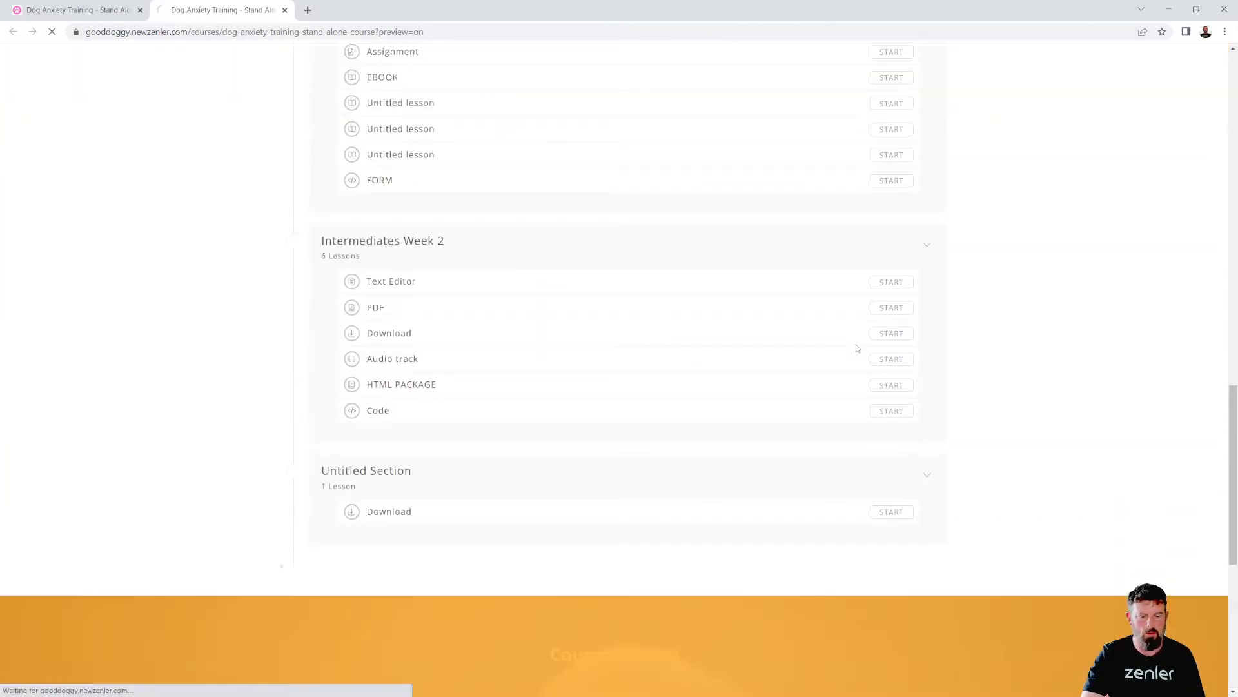
pyautogui.scroll(-8, 857, 349)
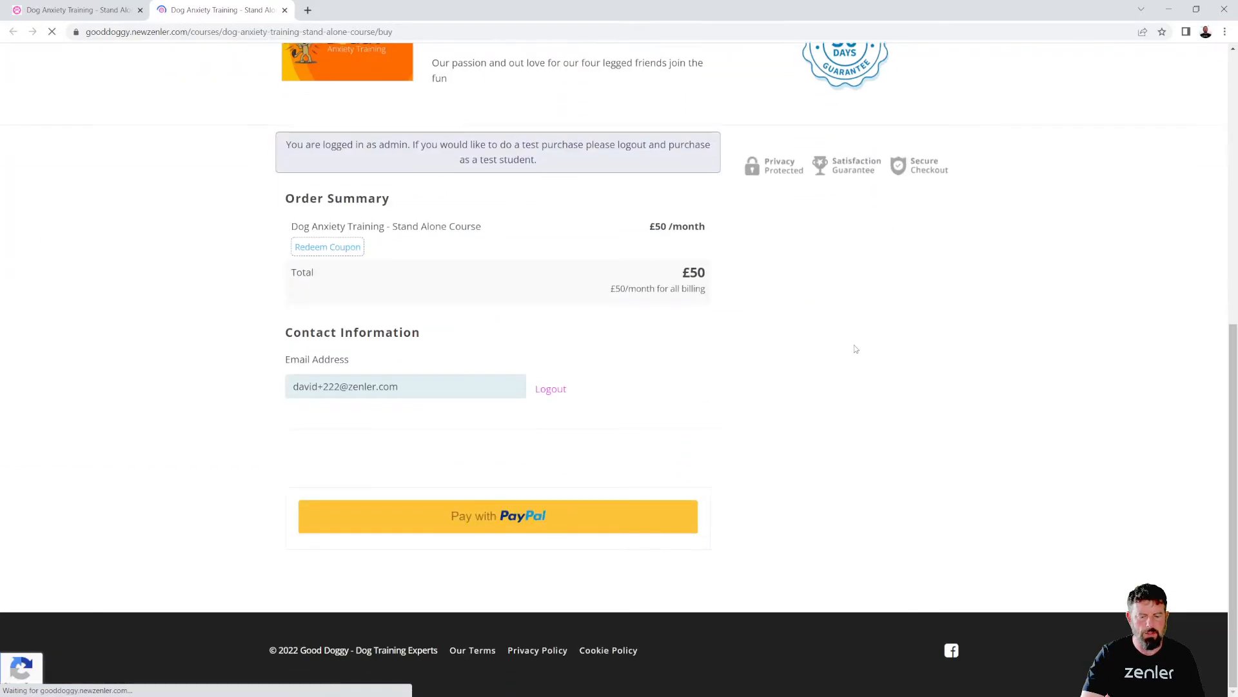
pyautogui.scroll(7, 855, 349)
pyautogui.scroll(1, 854, 349)
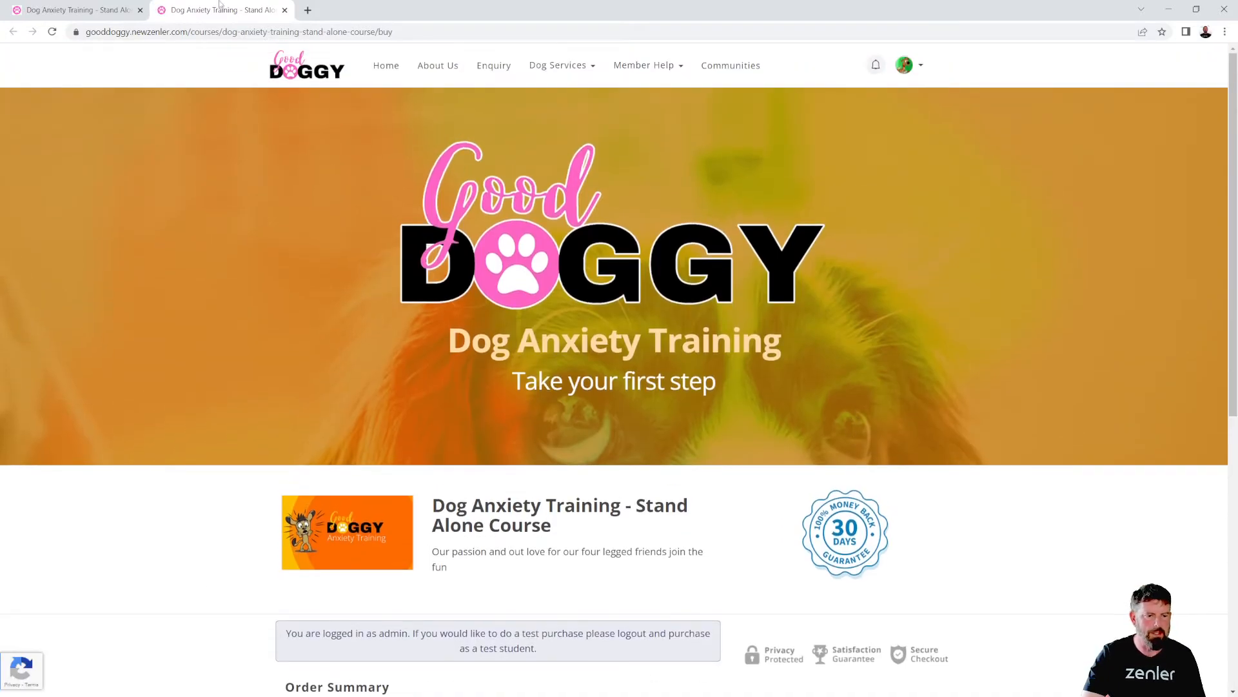
# - Return to the course admin and open the course's sales page in the page editor
pyautogui.click(94, 12)
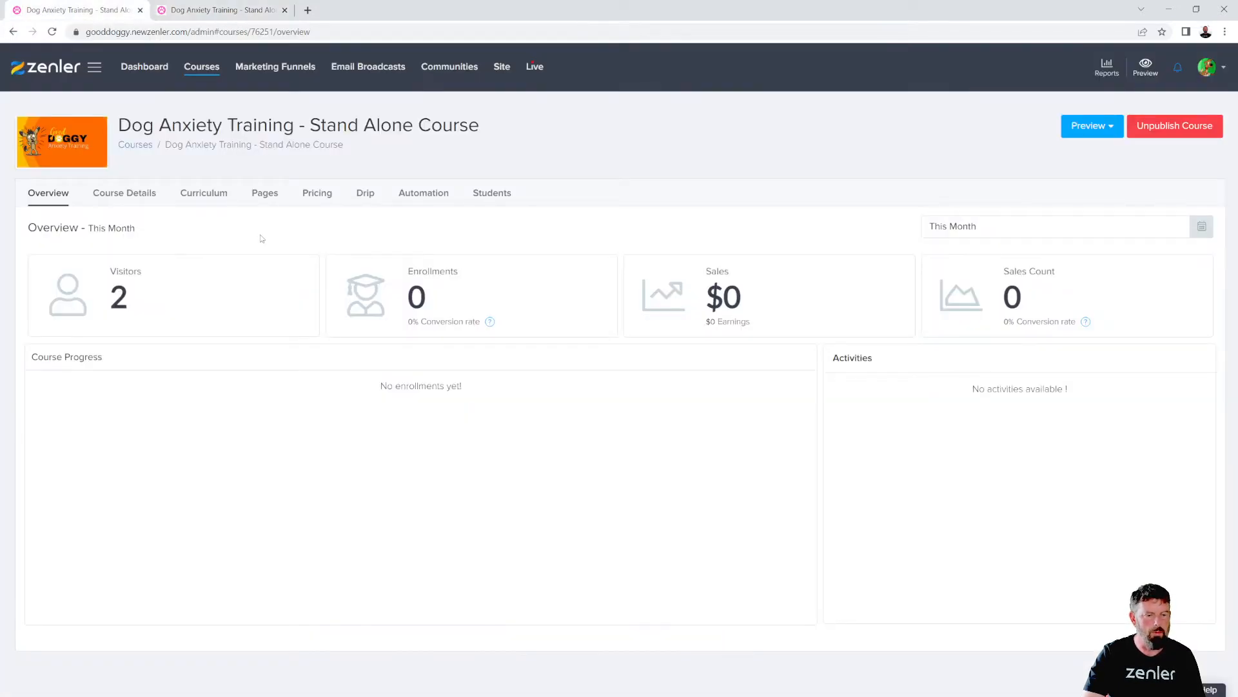
pyautogui.click(258, 195)
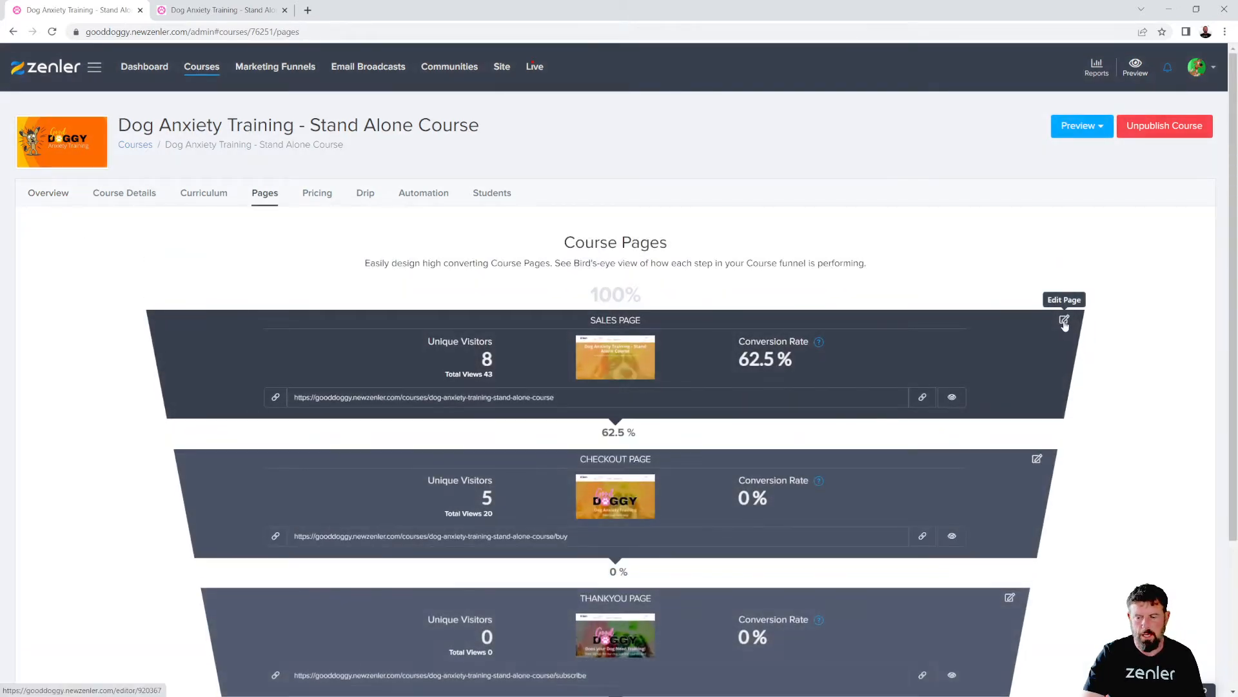
pyautogui.click(1064, 322)
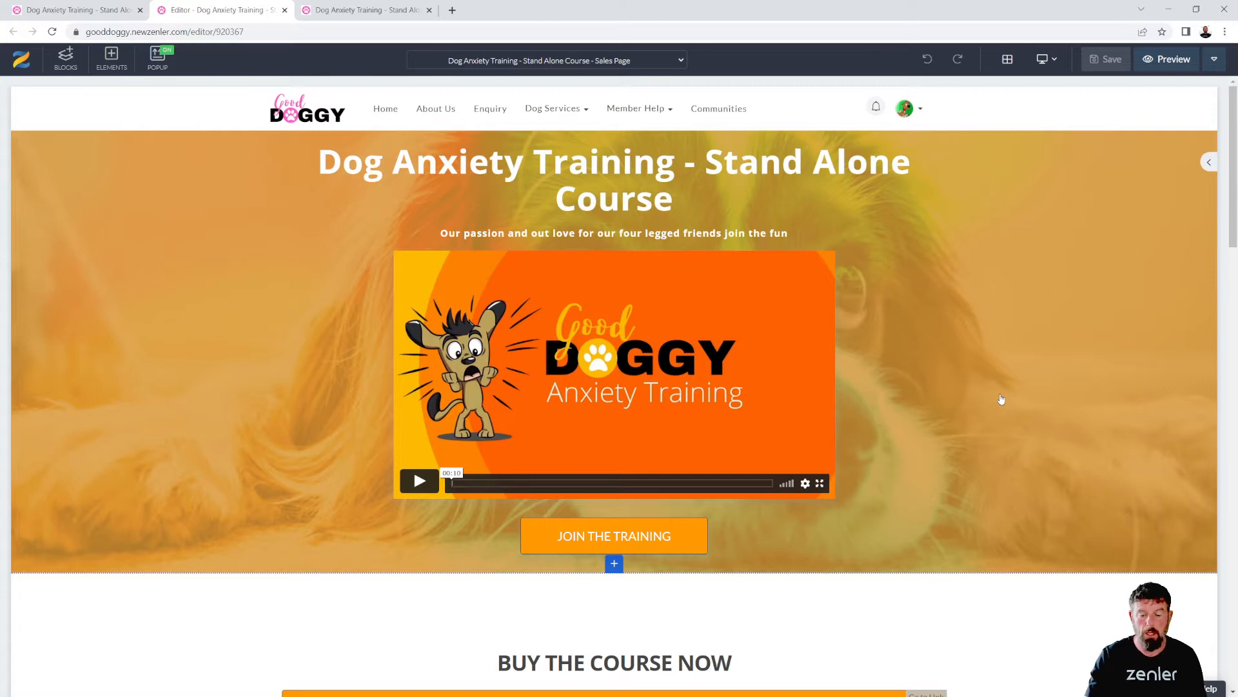
# - Delete the empty element beneath the PURCHSE THIS COURSE button and save the sales page
pyautogui.scroll(-5, 1001, 399)
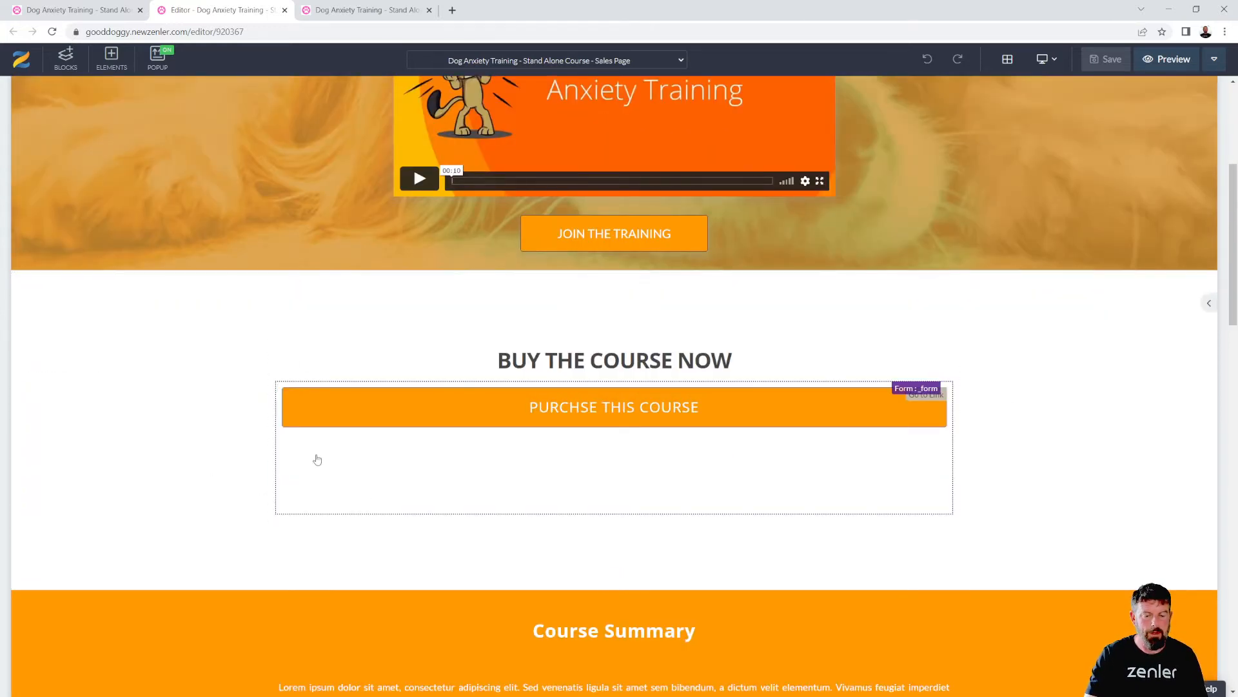
pyautogui.click(384, 497)
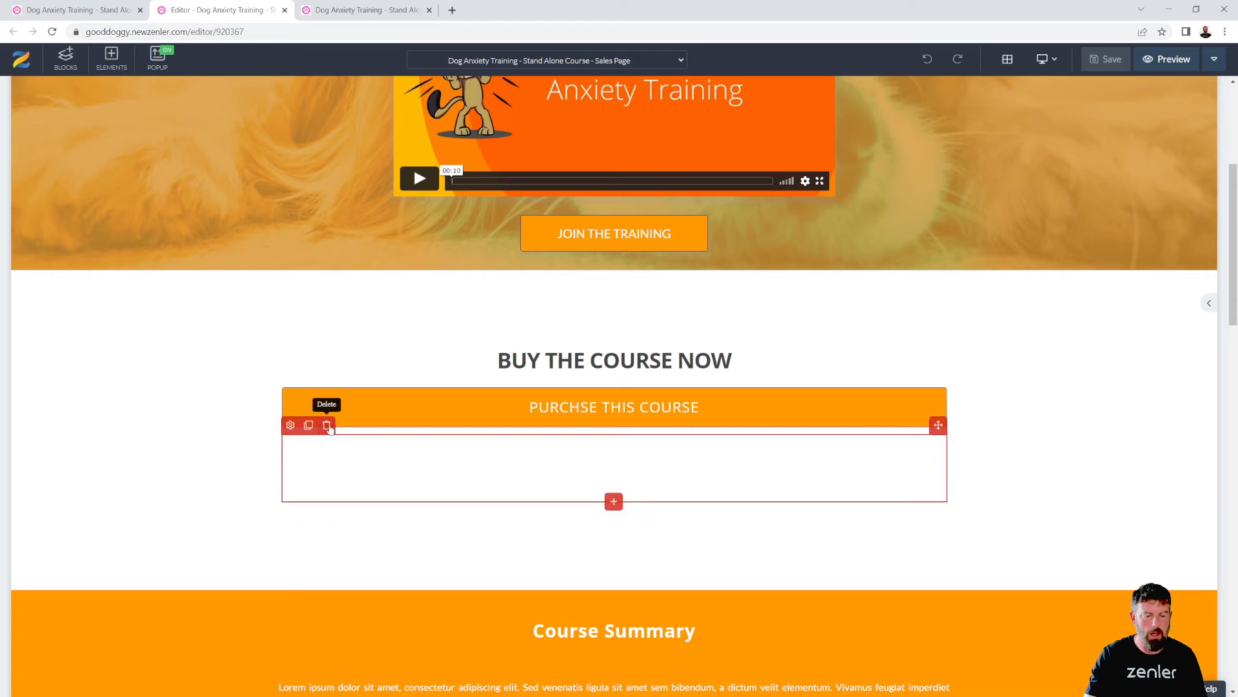
pyautogui.click(328, 427)
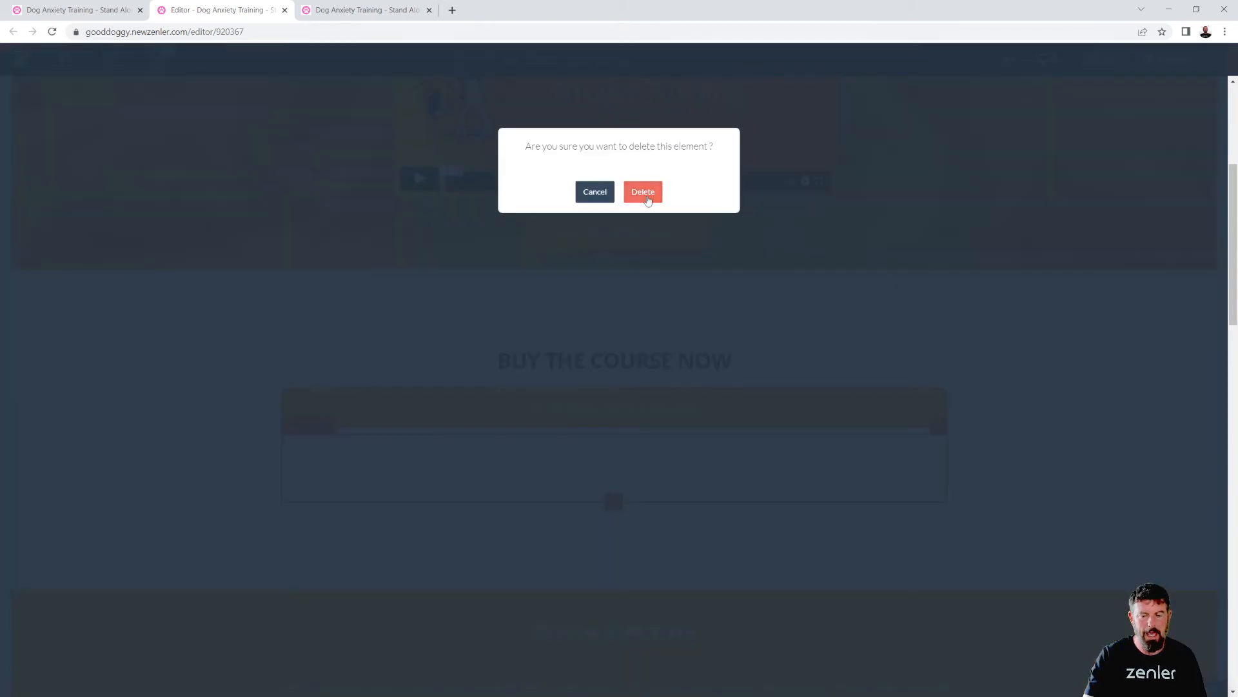
pyautogui.click(643, 192)
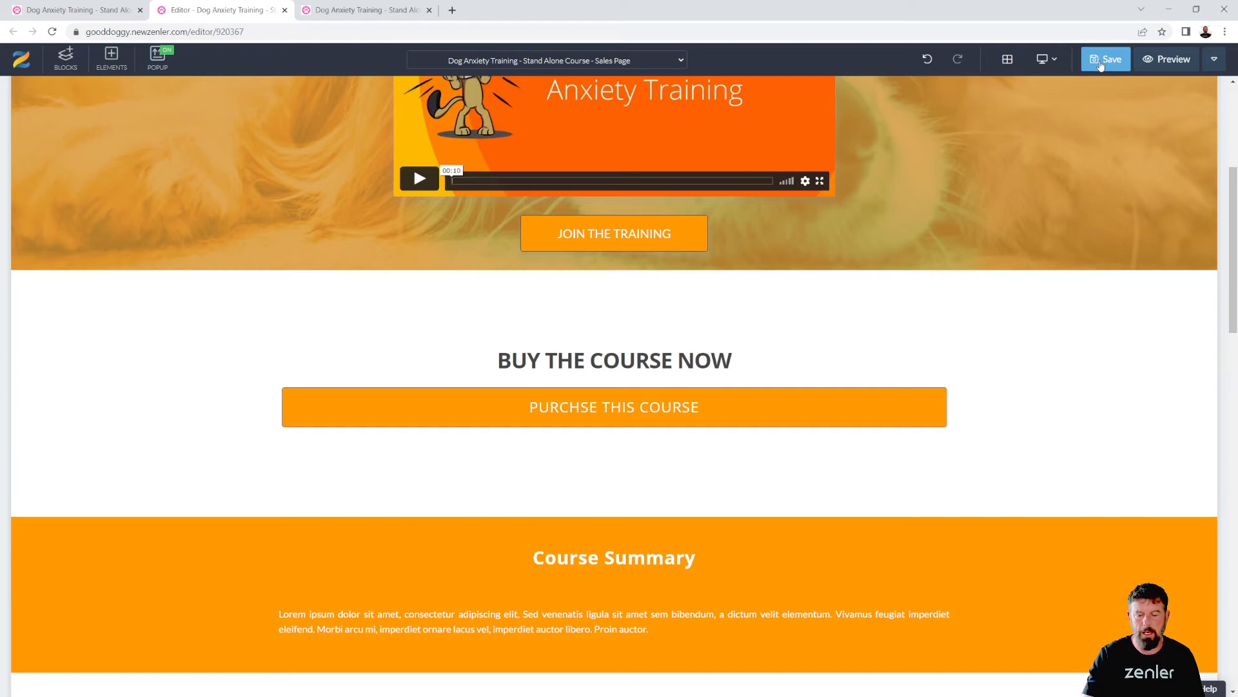
pyautogui.scroll(-15, 965, 376)
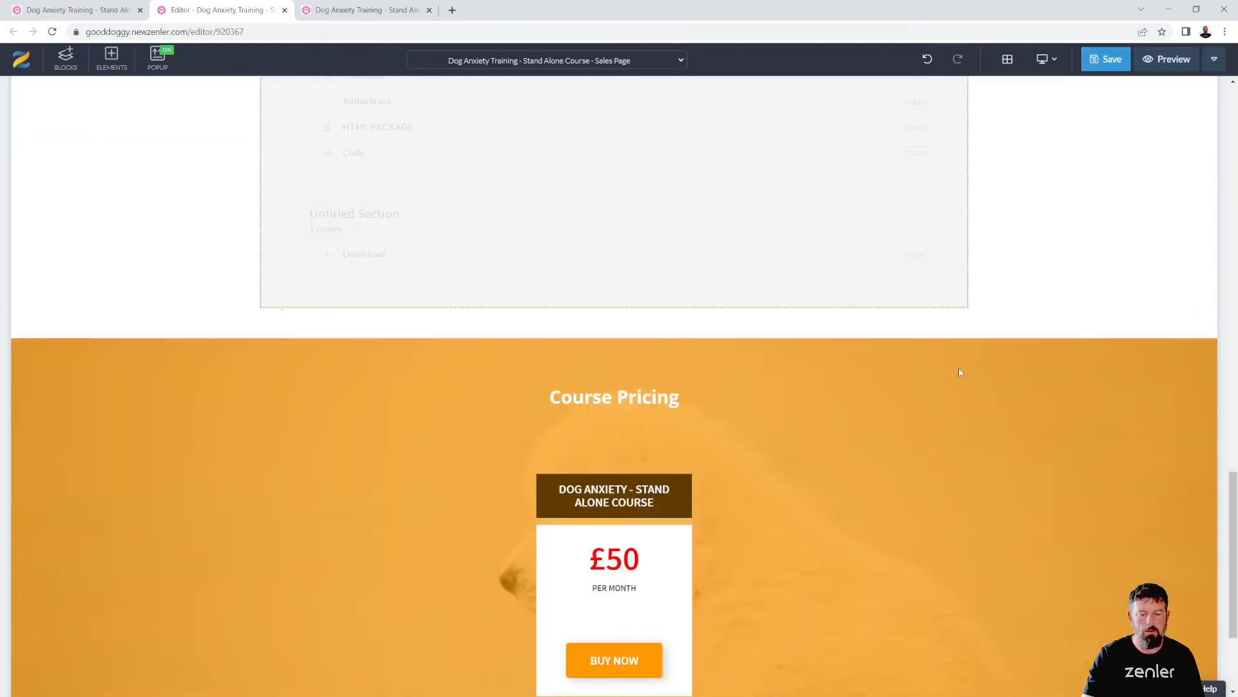
pyautogui.scroll(-3, 955, 375)
pyautogui.scroll(4, 941, 382)
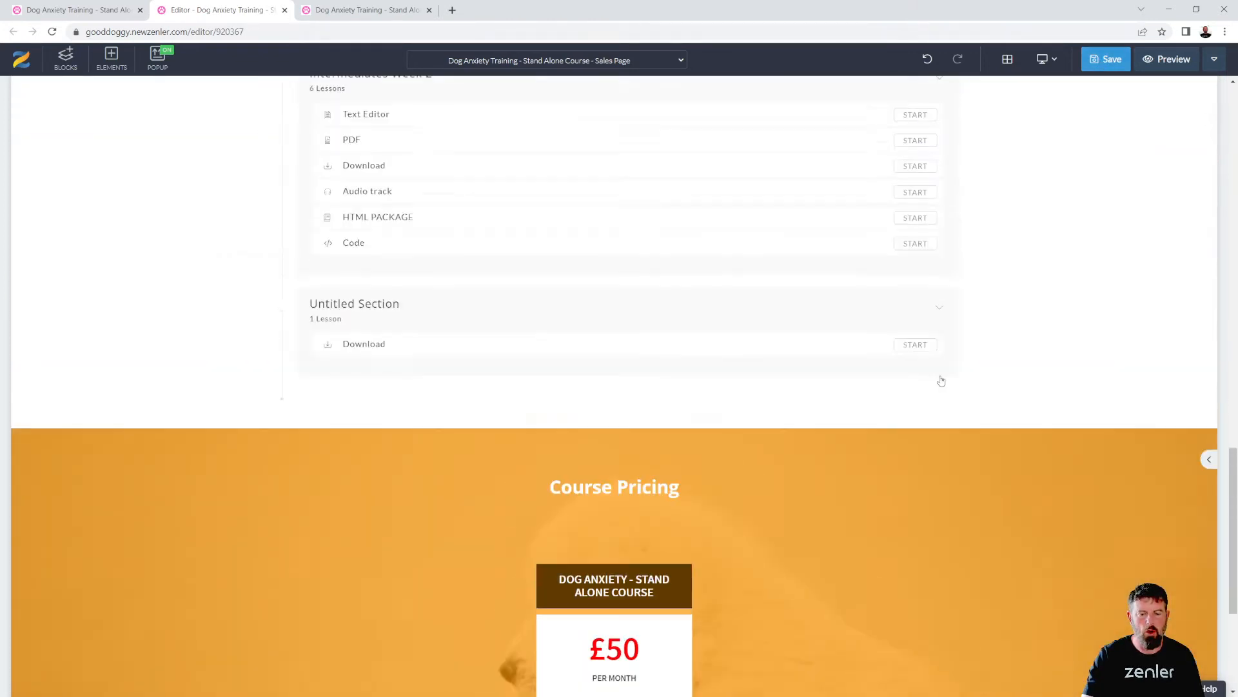
pyautogui.scroll(15, 941, 381)
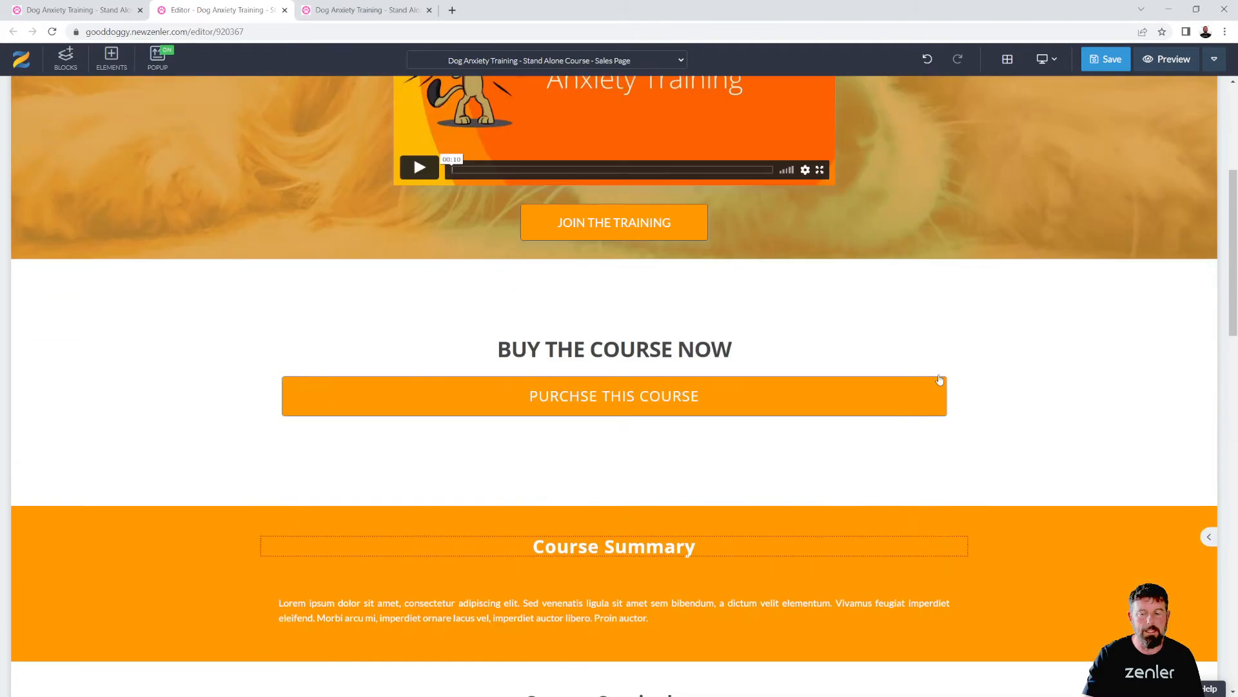
pyautogui.scroll(3, 939, 380)
pyautogui.click(1106, 59)
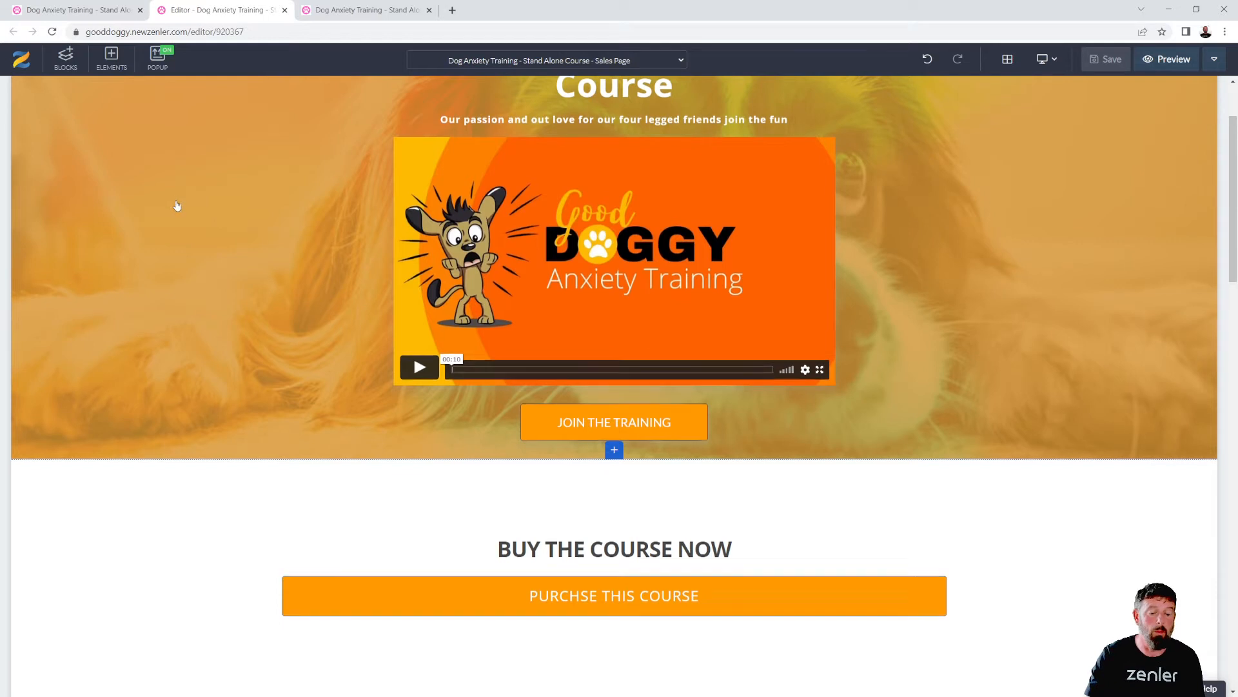
# - Add the dynamic Course Reviews block between the Course Pricing section and the footer, and save the sales page
pyautogui.scroll(-10, 174, 204)
pyautogui.scroll(-13, 188, 202)
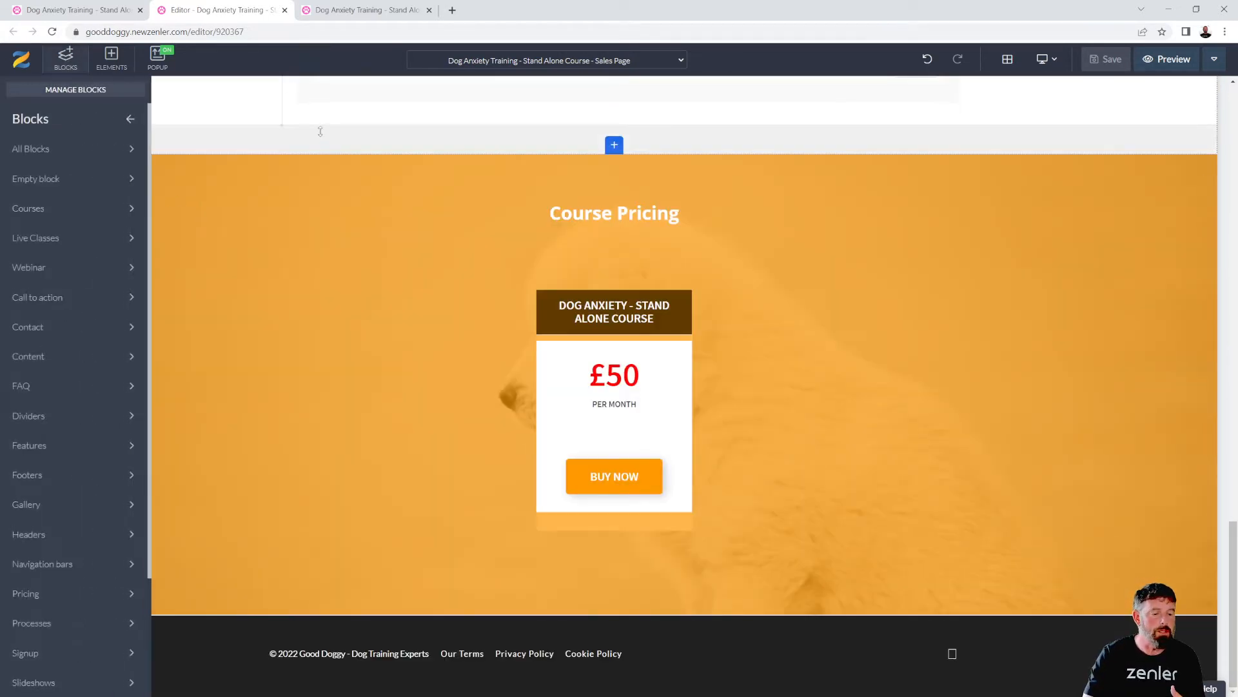
pyautogui.click(83, 205)
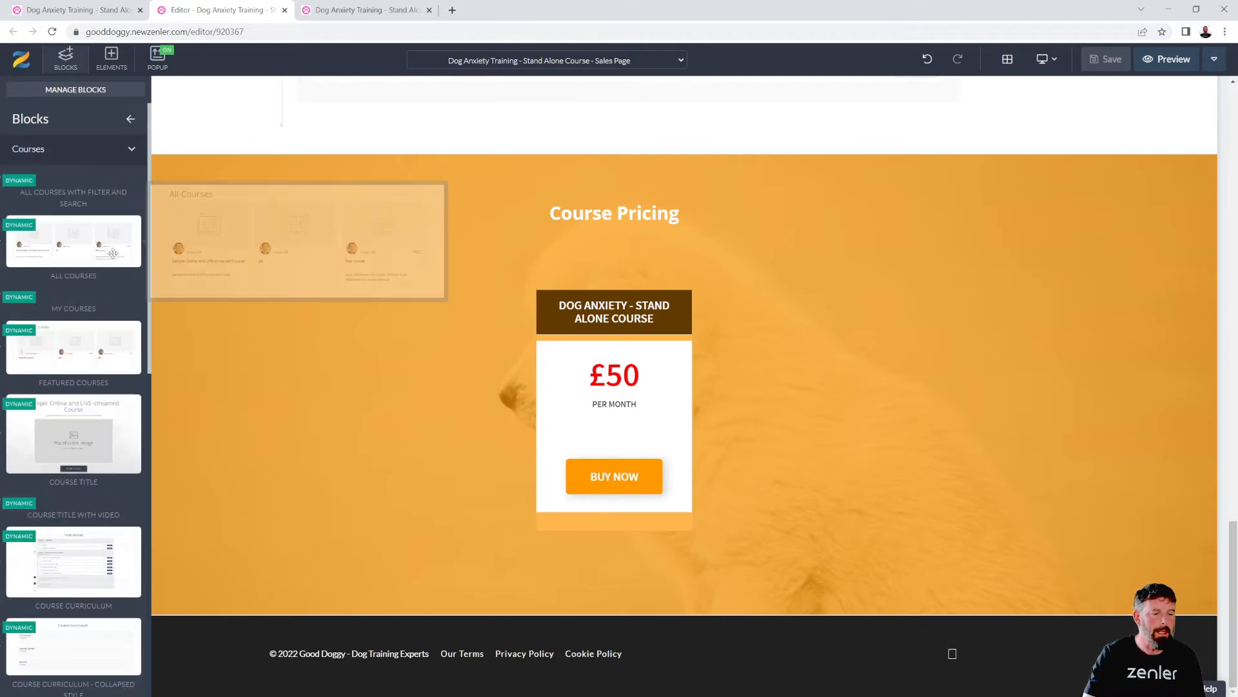
pyautogui.scroll(-6, 93, 298)
pyautogui.scroll(-4, 94, 298)
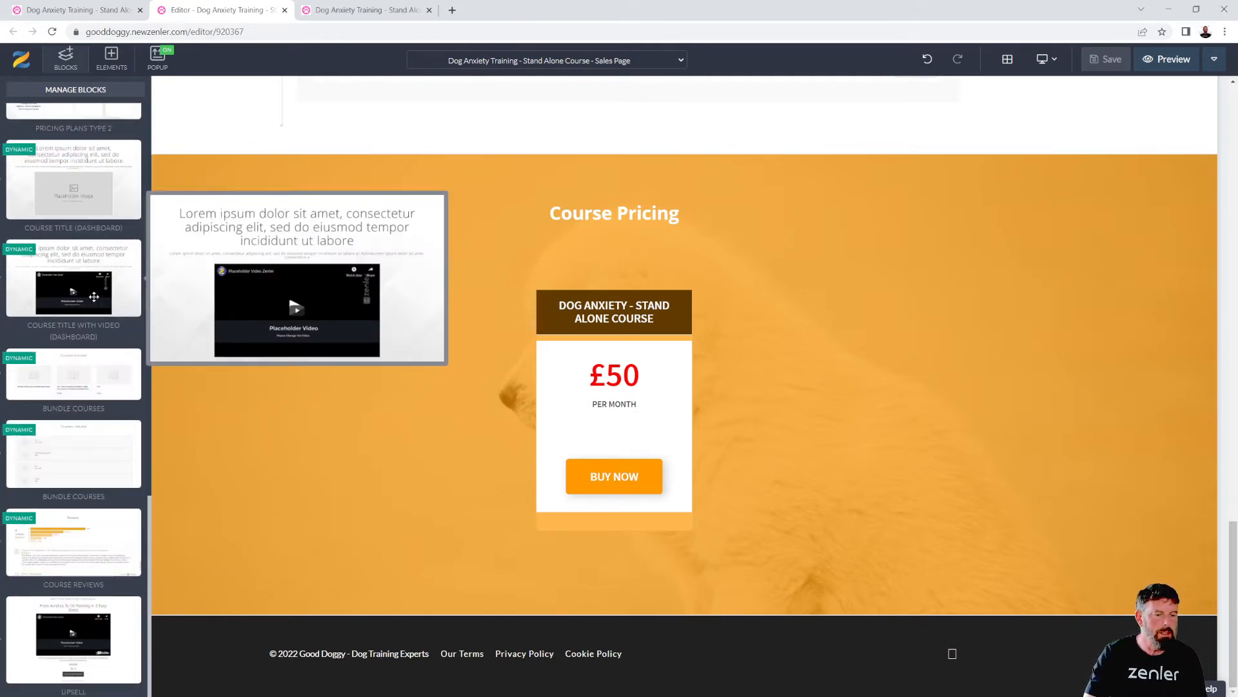
pyautogui.moveTo(48, 534)
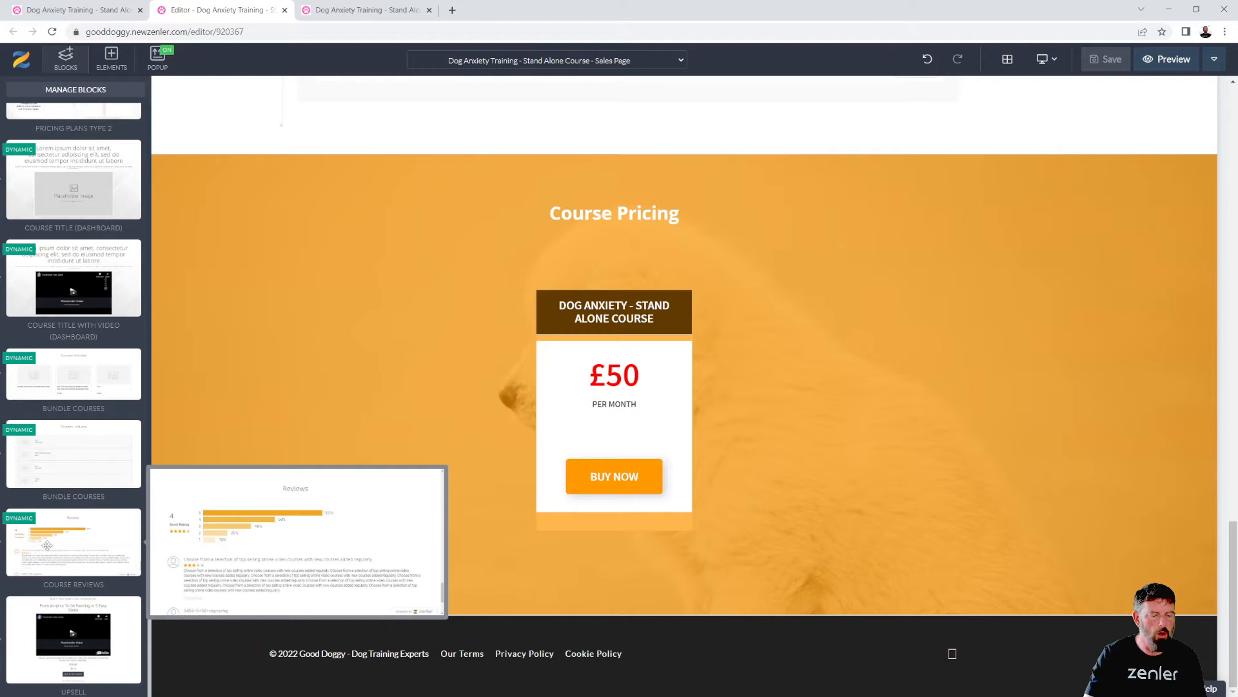
pyautogui.moveTo(48, 534); pyautogui.dragTo(459, 628)
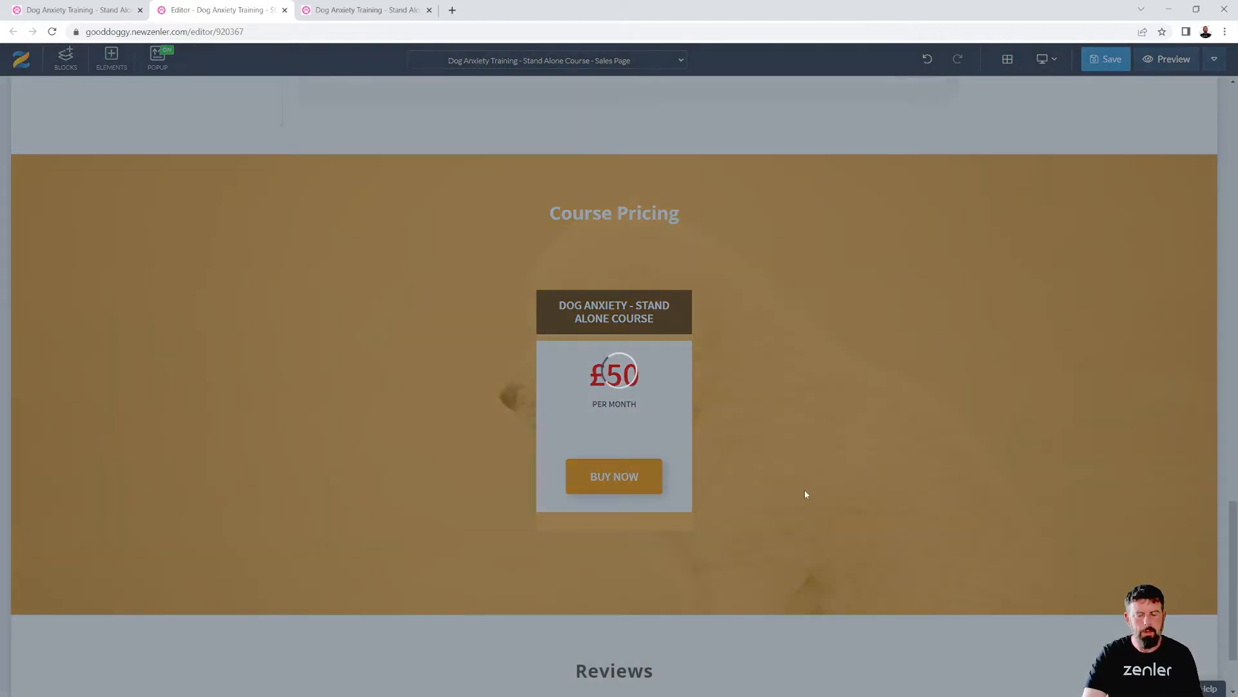
pyautogui.scroll(-2, 829, 483)
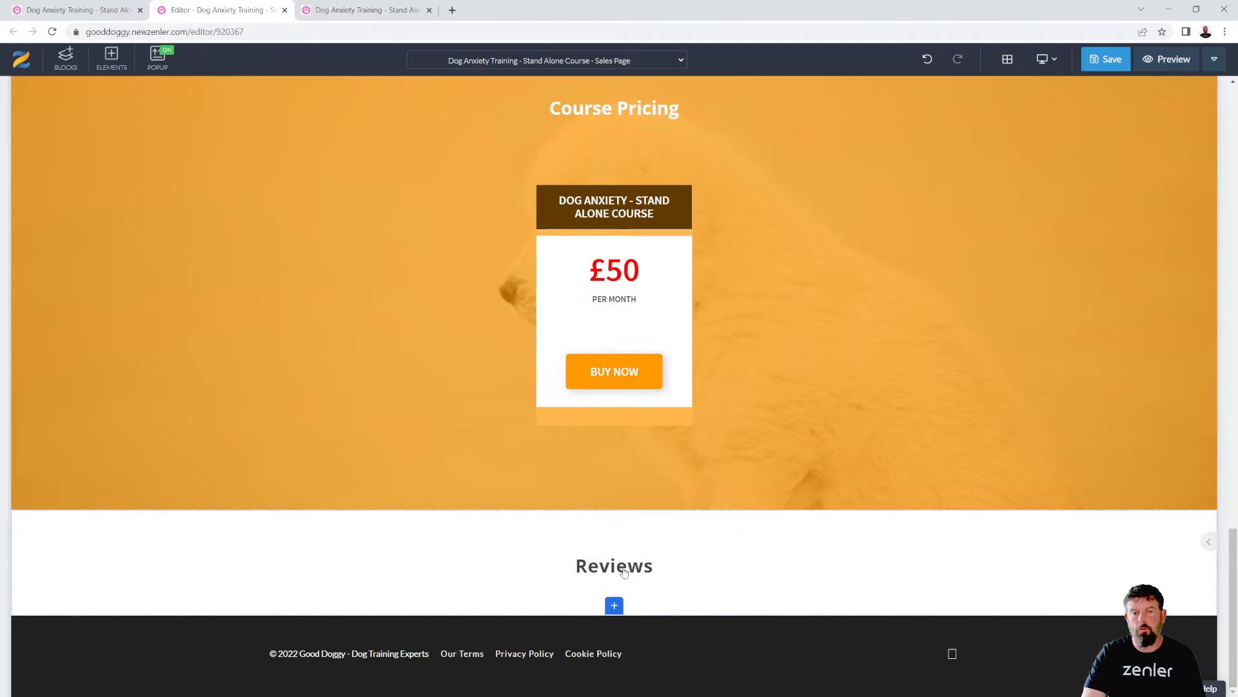
pyautogui.moveTo(777, 526)
pyautogui.click(1100, 58)
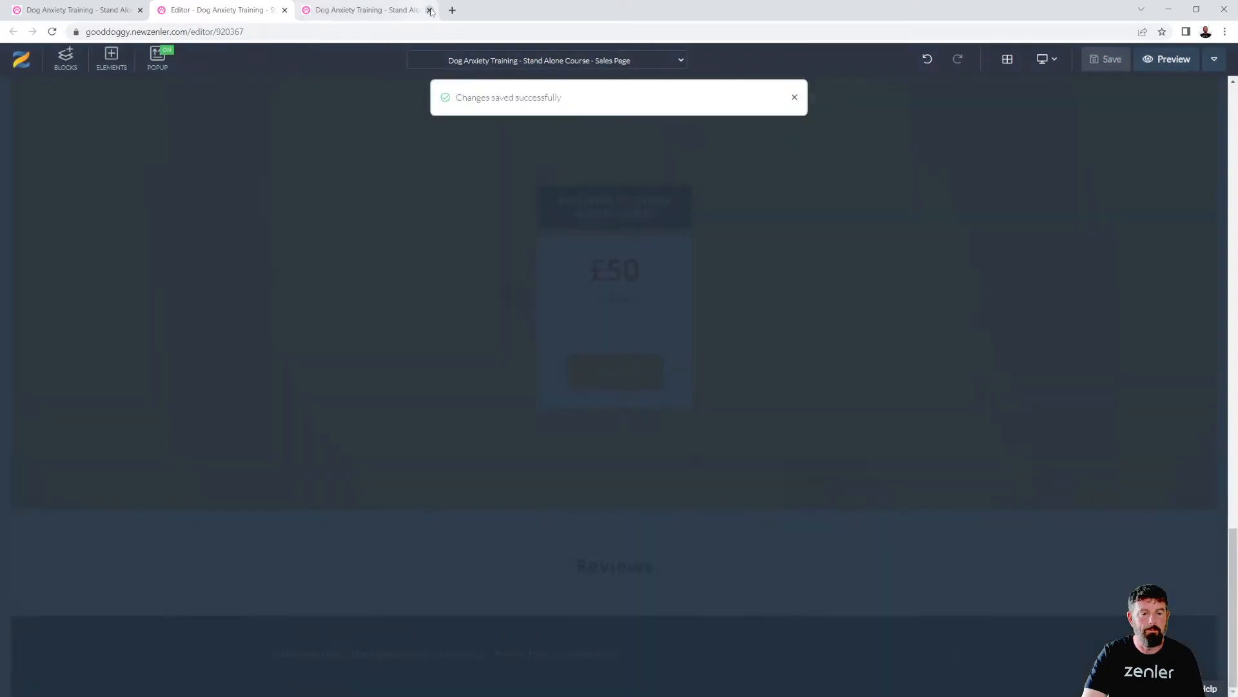
# - Close the old preview and open a fresh preview of the sales page to check the Reviews section
pyautogui.click(430, 11)
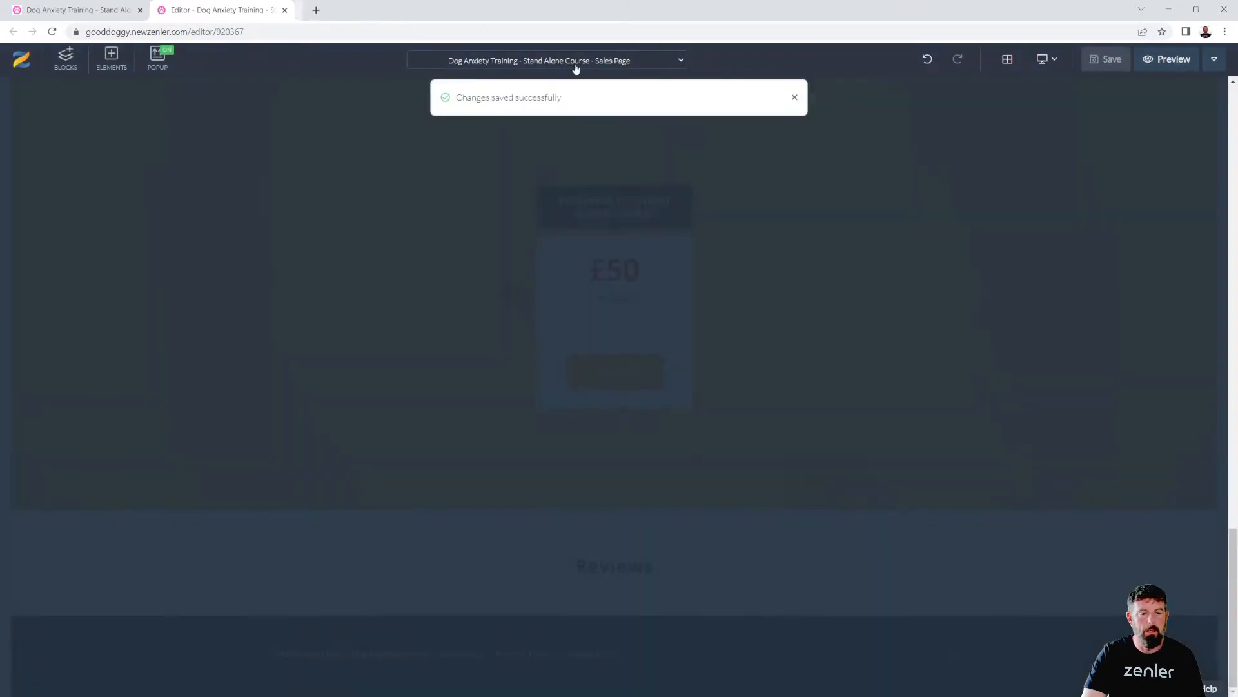
pyautogui.click(1159, 64)
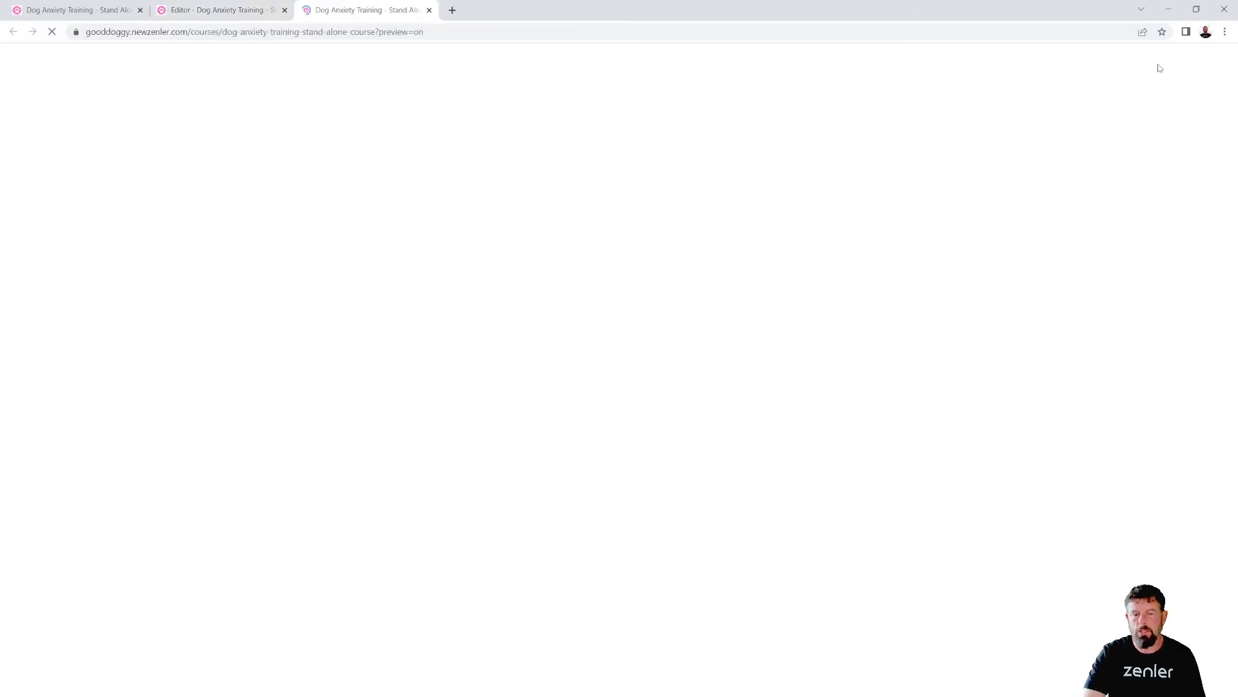
pyautogui.scroll(-20, 921, 347)
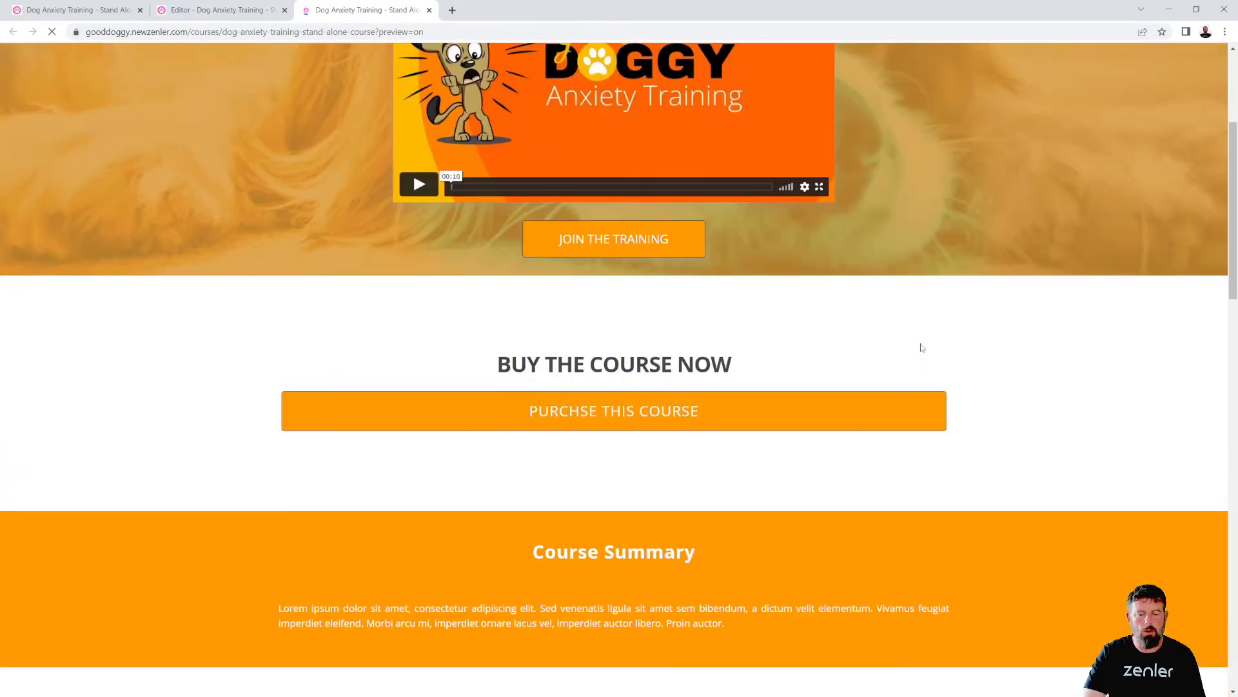
pyautogui.scroll(-2, 918, 346)
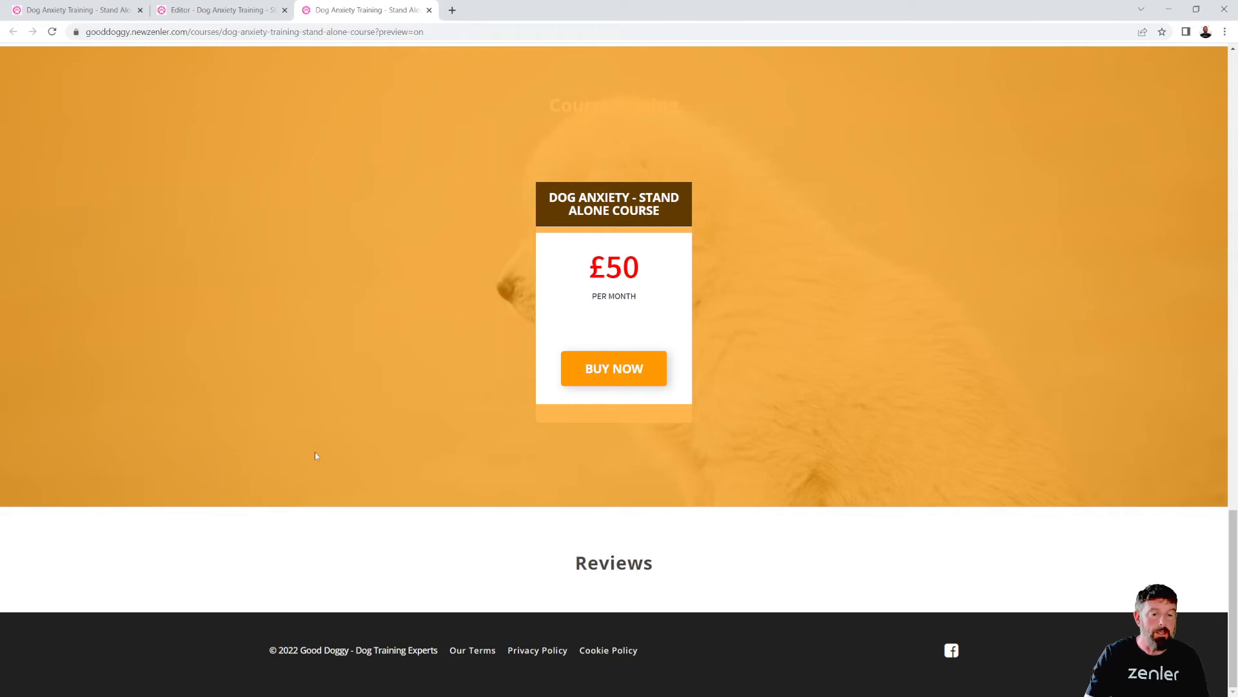
# - Return to the page editor and delete the Reviews block below Course Pricing
pyautogui.click(248, 10)
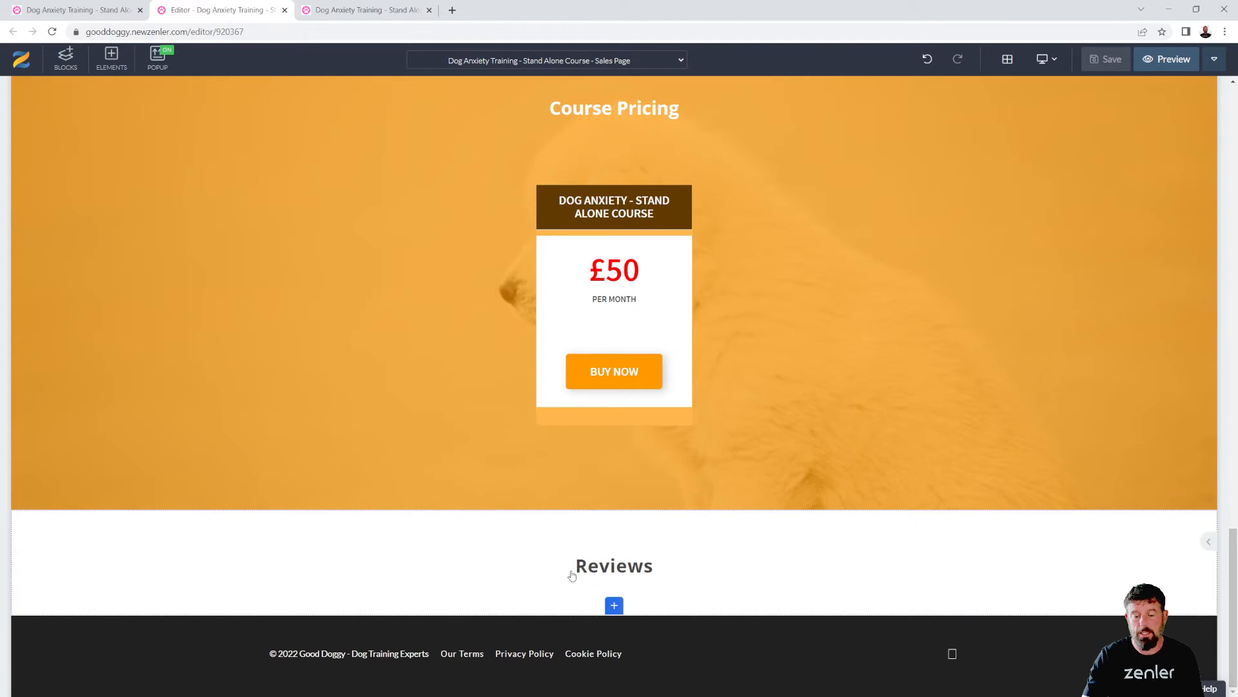
pyautogui.click(385, 576)
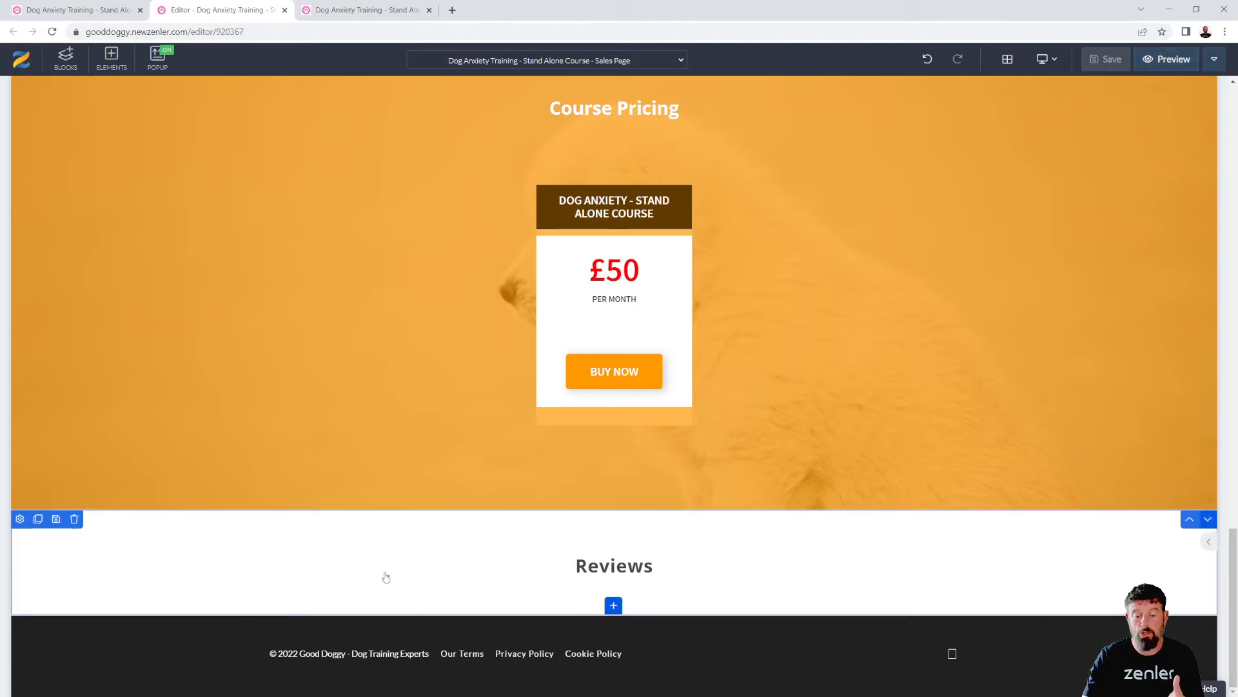
pyautogui.click(75, 520)
pyautogui.click(642, 178)
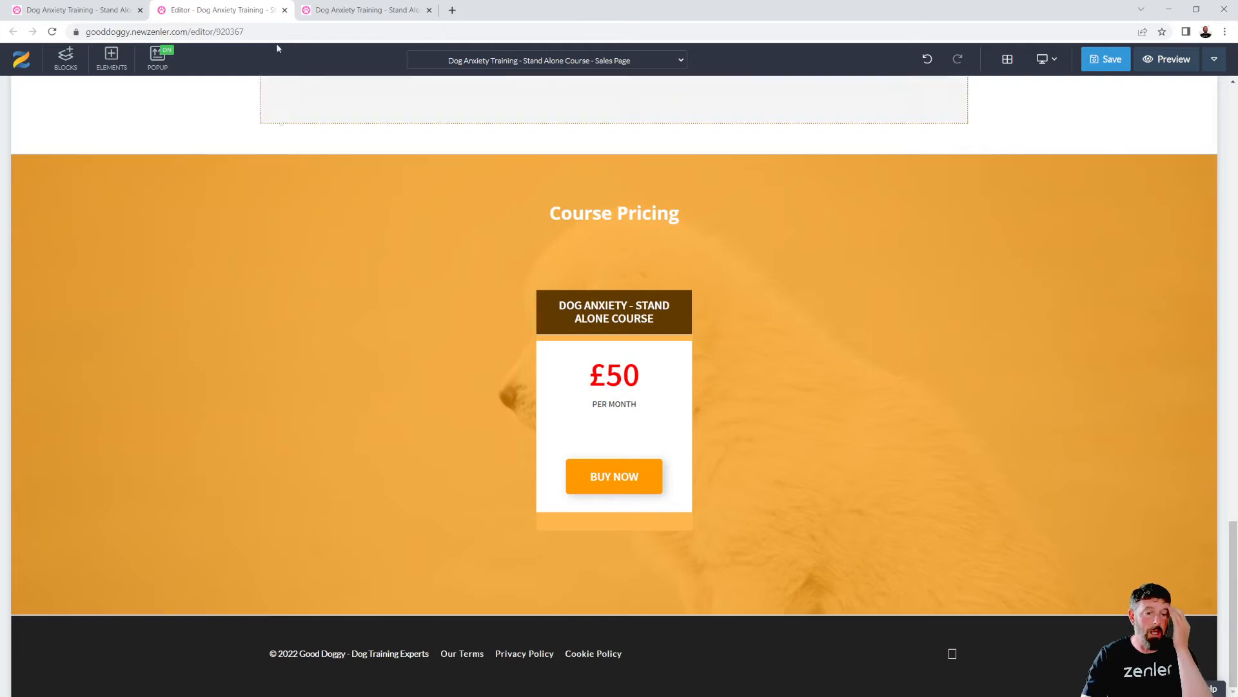
# - Close the sales page preview, cancel leaving the editor with unsaved changes, and save the sales page
pyautogui.click(429, 10)
pyautogui.click(286, 10)
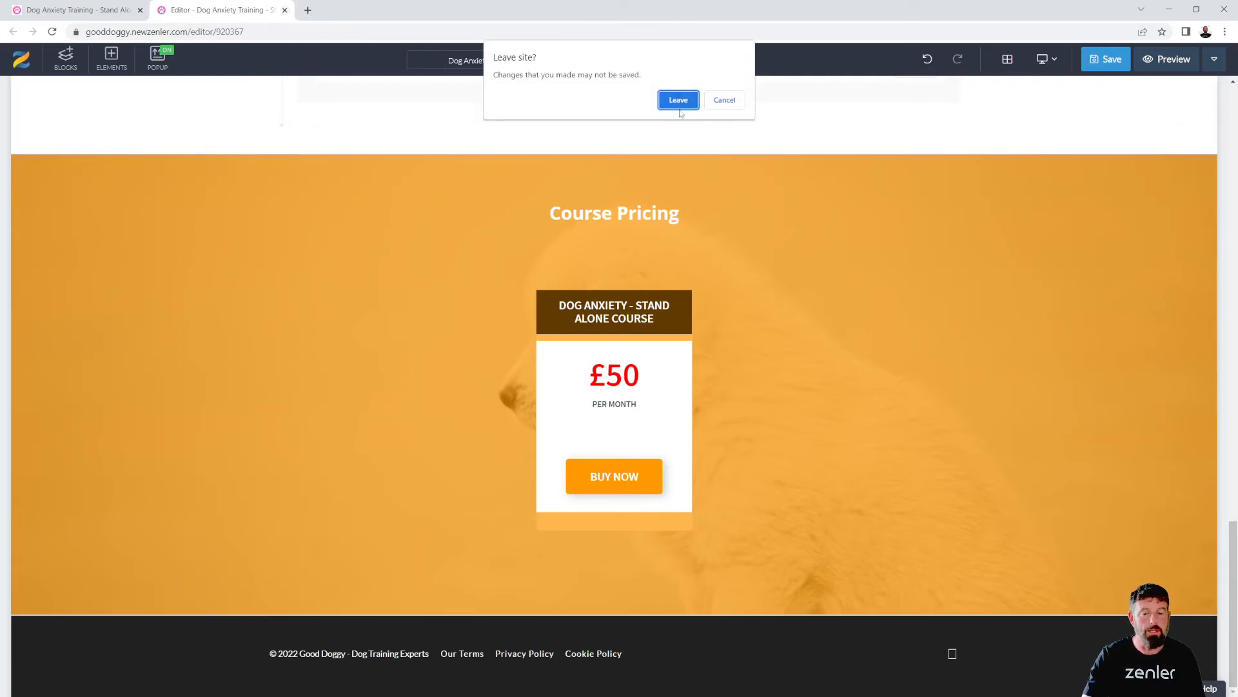
pyautogui.click(721, 101)
pyautogui.click(1113, 59)
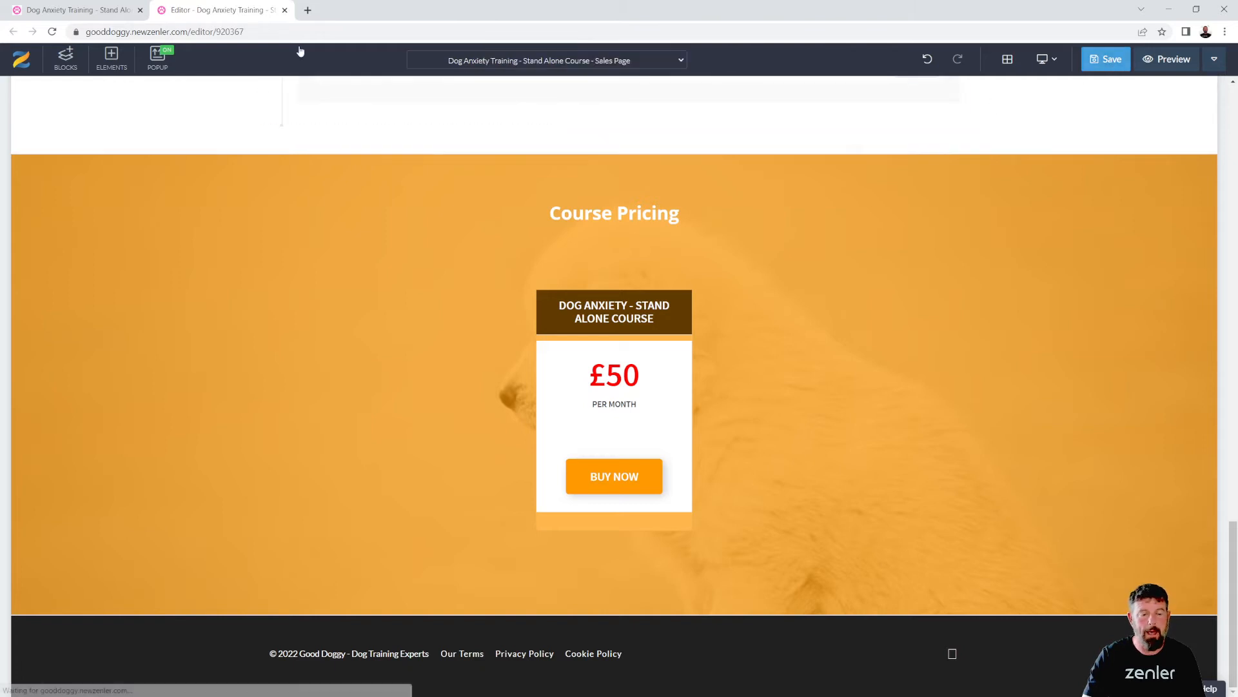
# - Open the Course Access Page from the Course Pages funnel for editing, checking the sales page editor while it loads
pyautogui.click(111, 12)
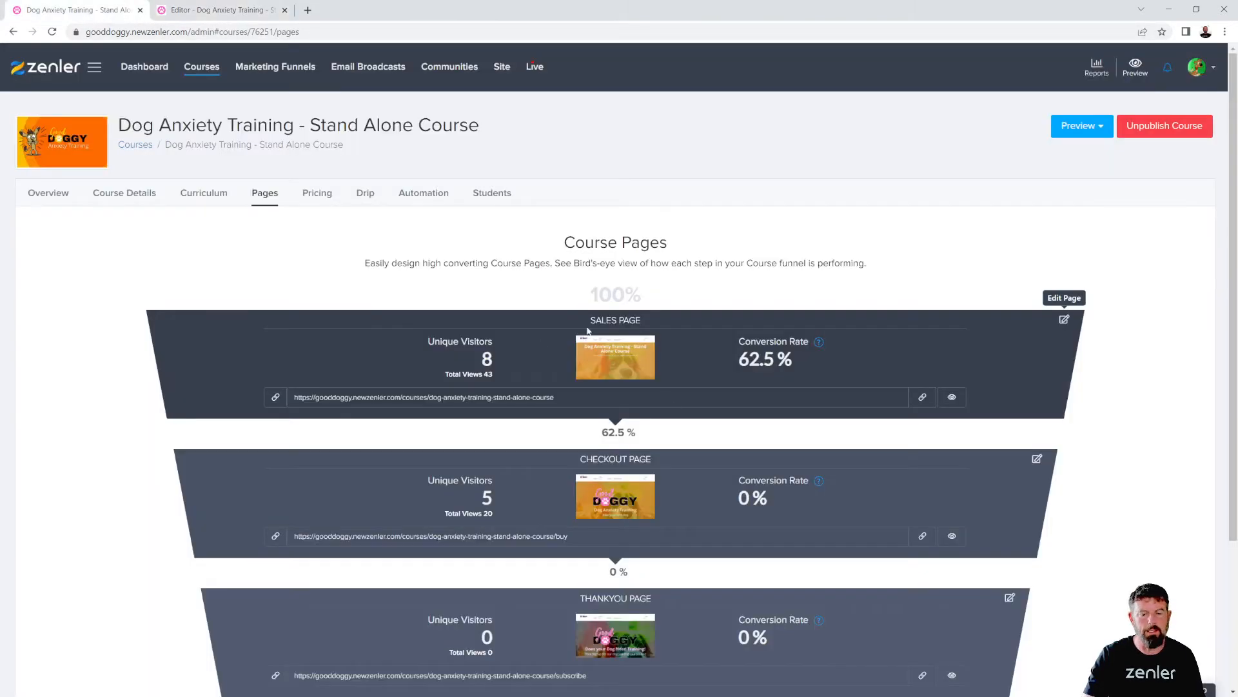
pyautogui.scroll(-3, 752, 385)
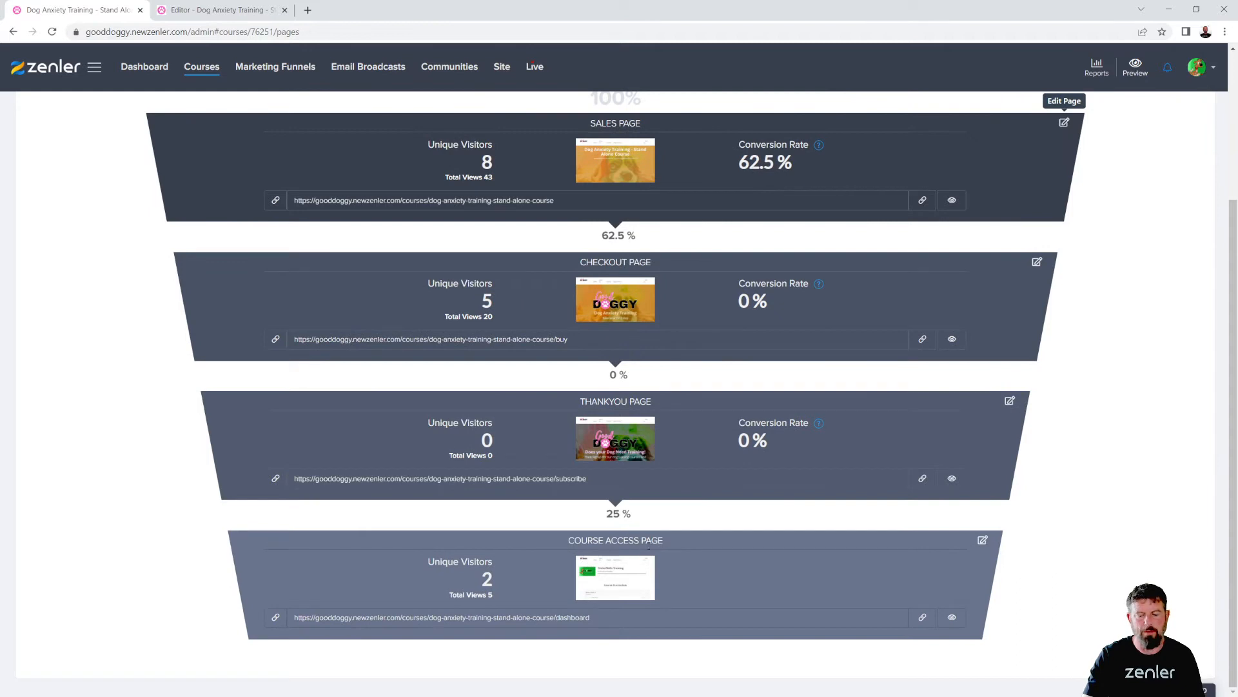
pyautogui.click(983, 541)
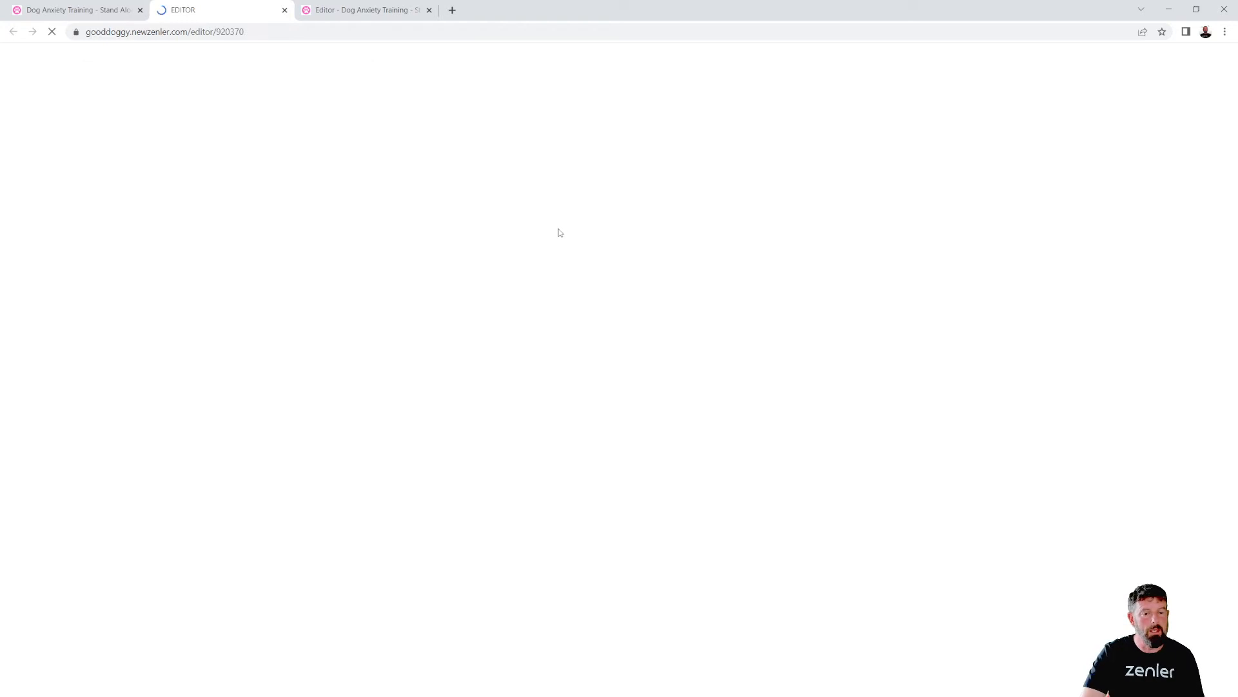
pyautogui.click(365, 14)
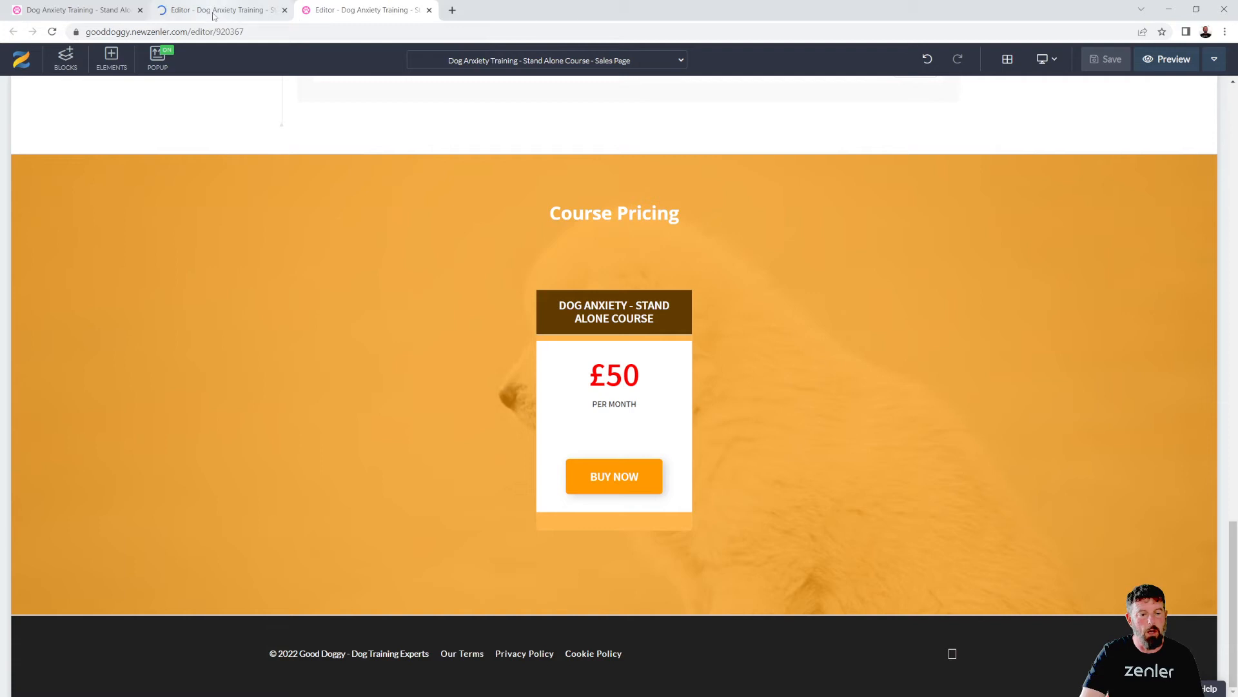
pyautogui.click(216, 11)
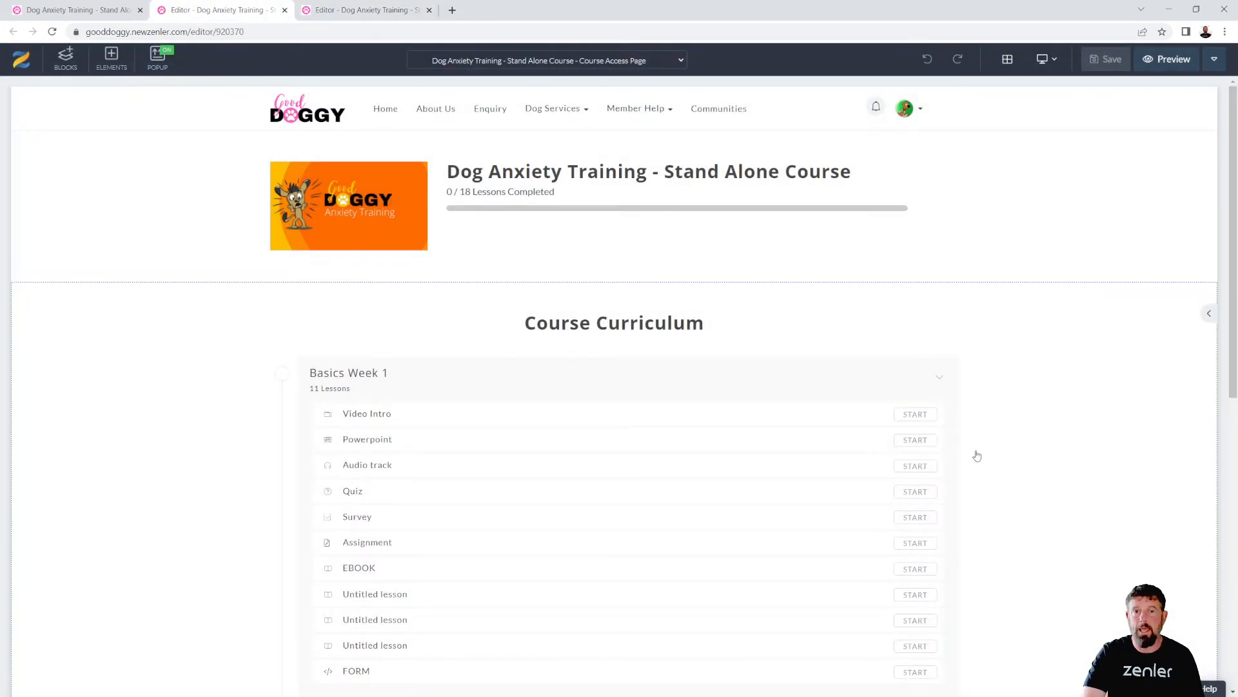
# - Delete the Reviews block above the footer of the Course Access Page
pyautogui.scroll(-5, 990, 432)
pyautogui.scroll(-3, 990, 432)
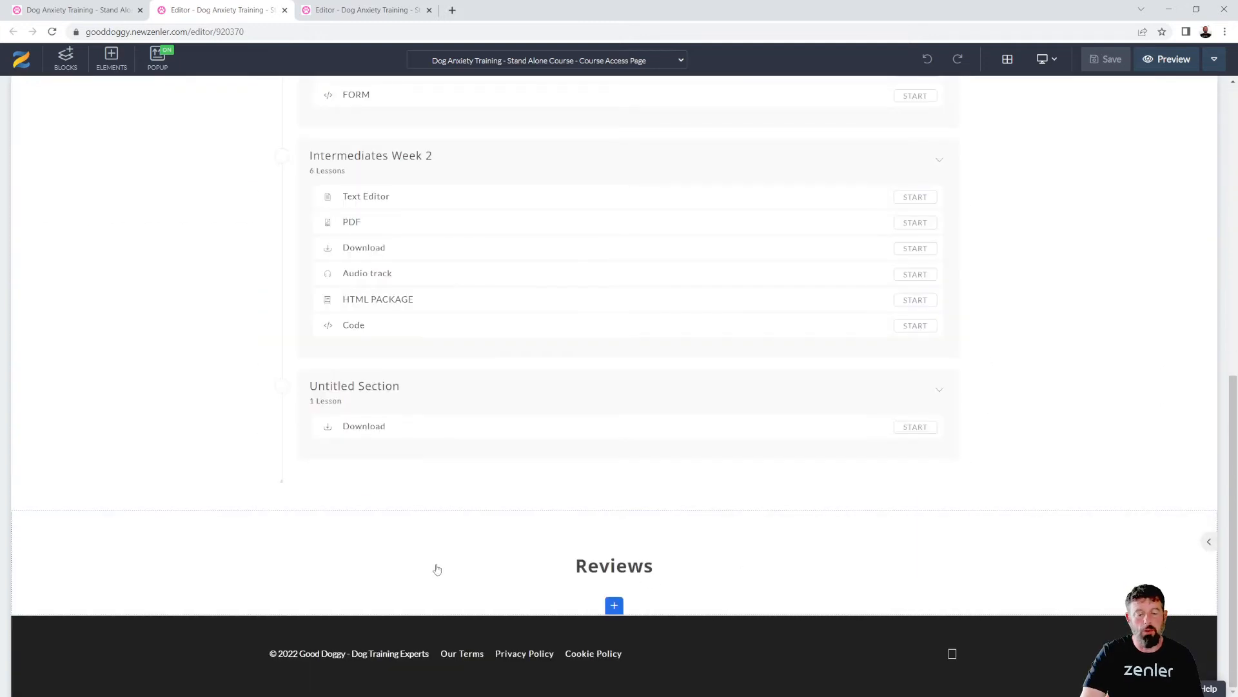
pyautogui.moveTo(133, 525)
pyautogui.click(74, 520)
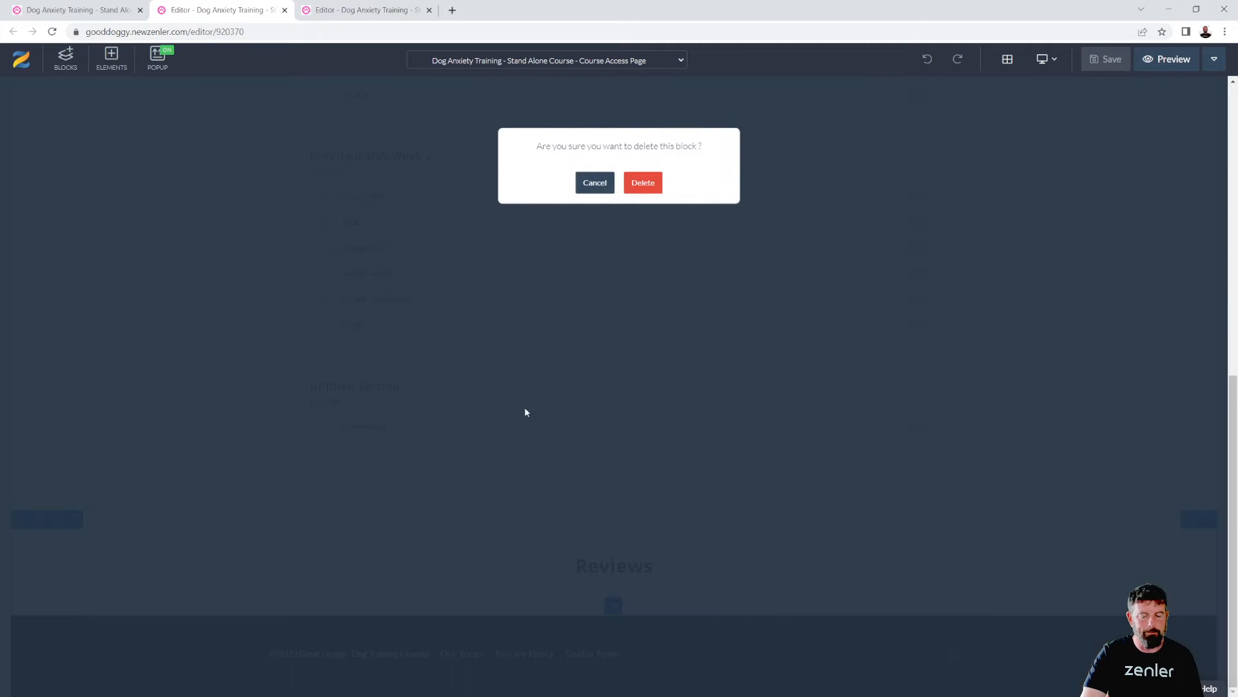
pyautogui.click(644, 185)
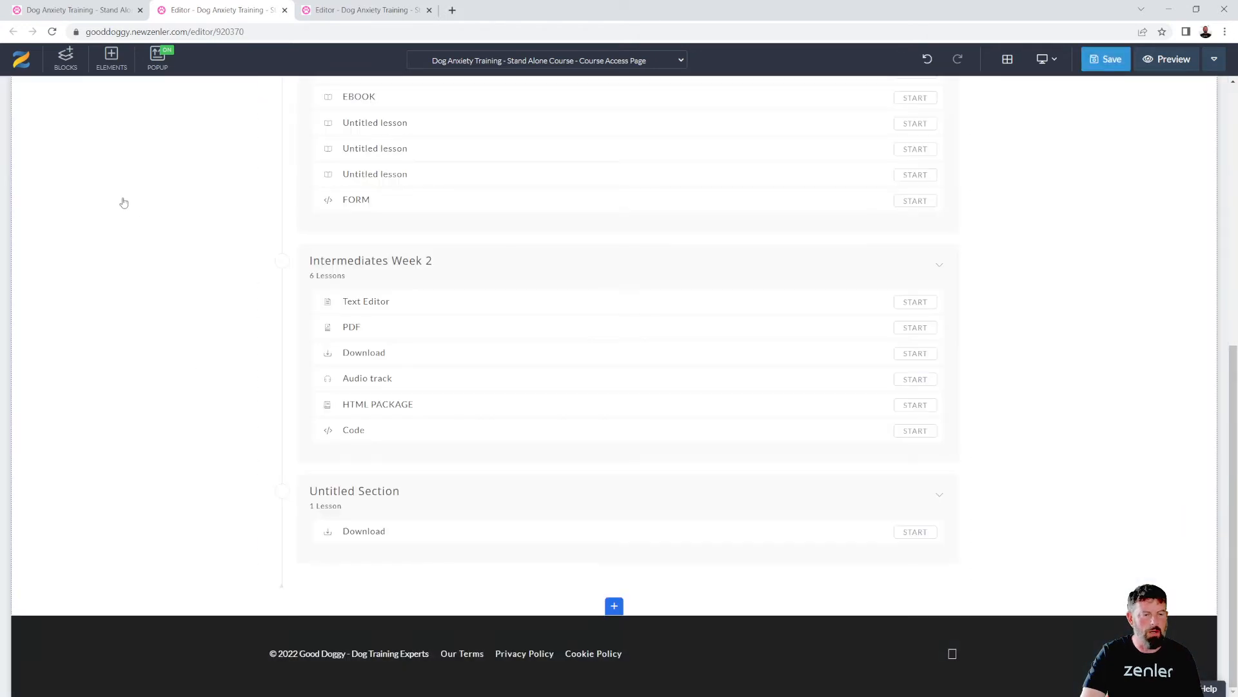
# - Add the dynamic Course Reviews block from the Courses blocks between the course curriculum and the footer
pyautogui.click(66, 57)
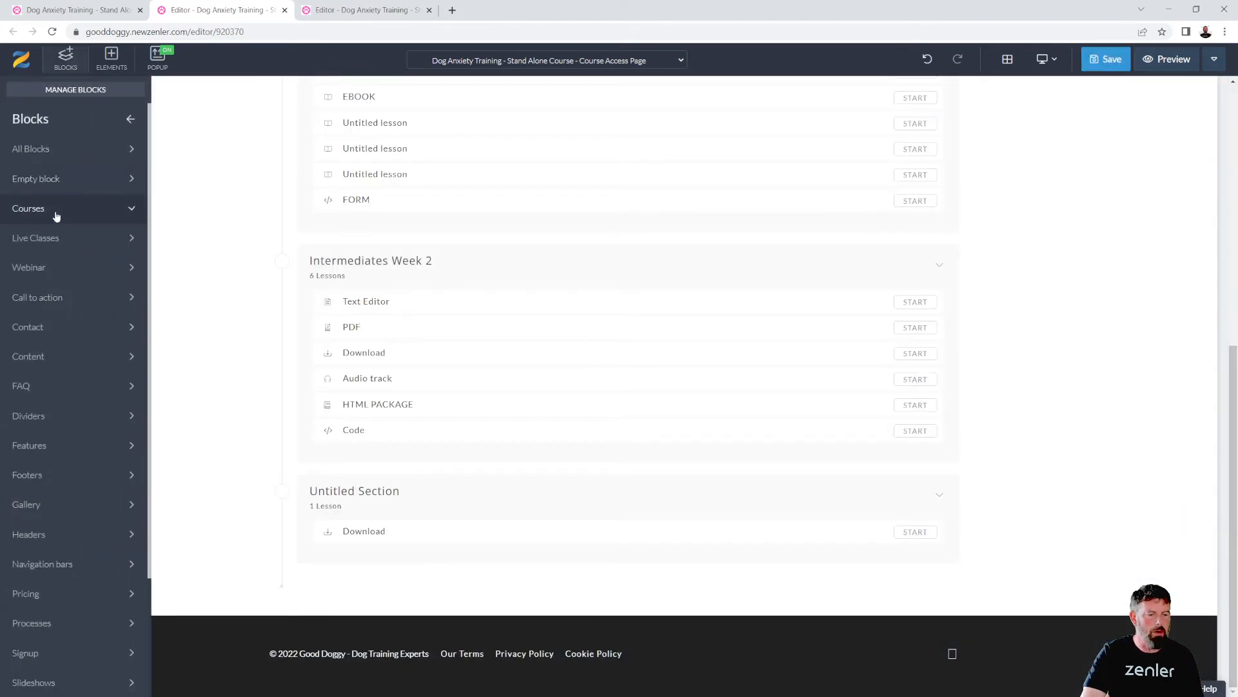
pyautogui.click(56, 213)
pyautogui.scroll(-5, 69, 281)
pyautogui.scroll(-2, 69, 280)
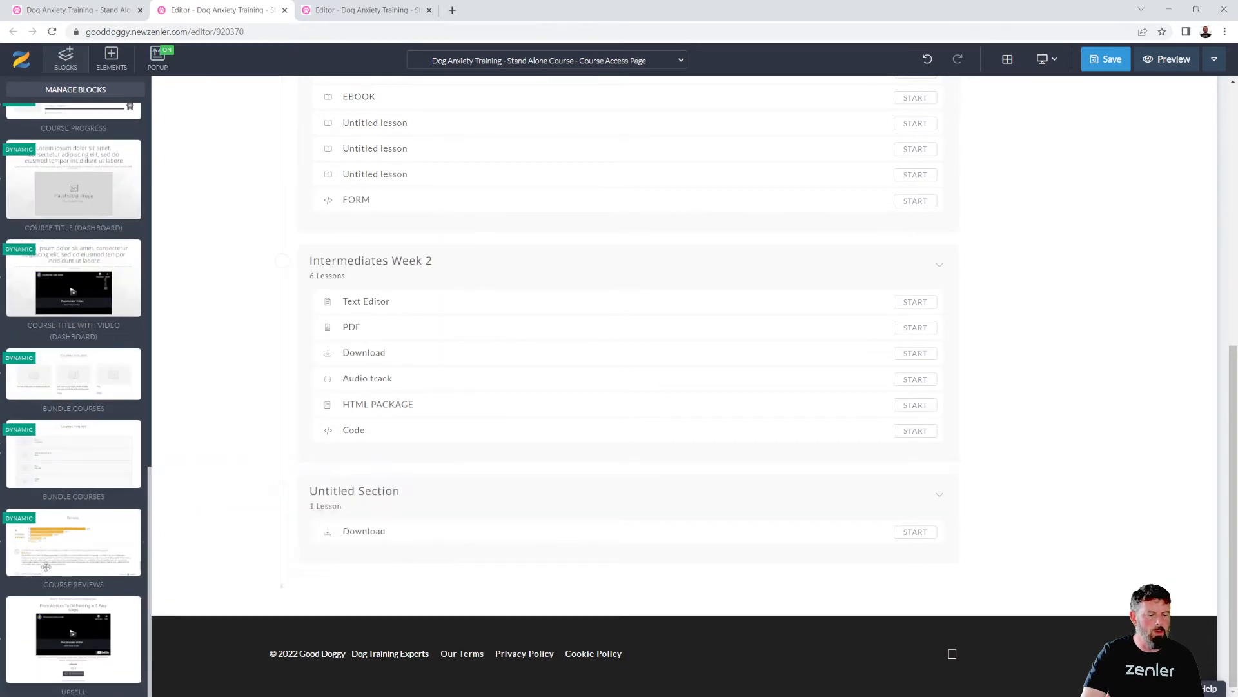
pyautogui.moveTo(49, 540); pyautogui.dragTo(397, 644)
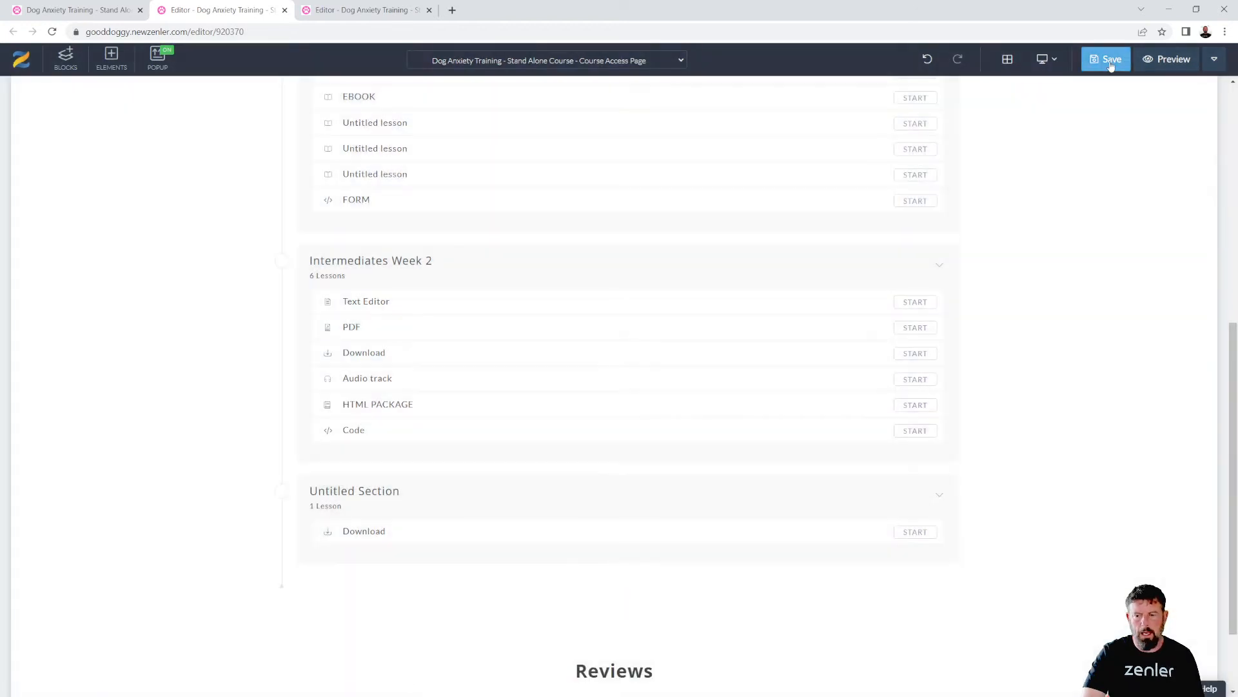
# - Save the Course Access Page, leaving its SEO settings blank, and preview the page down to the Reviews section
pyautogui.click(1109, 59)
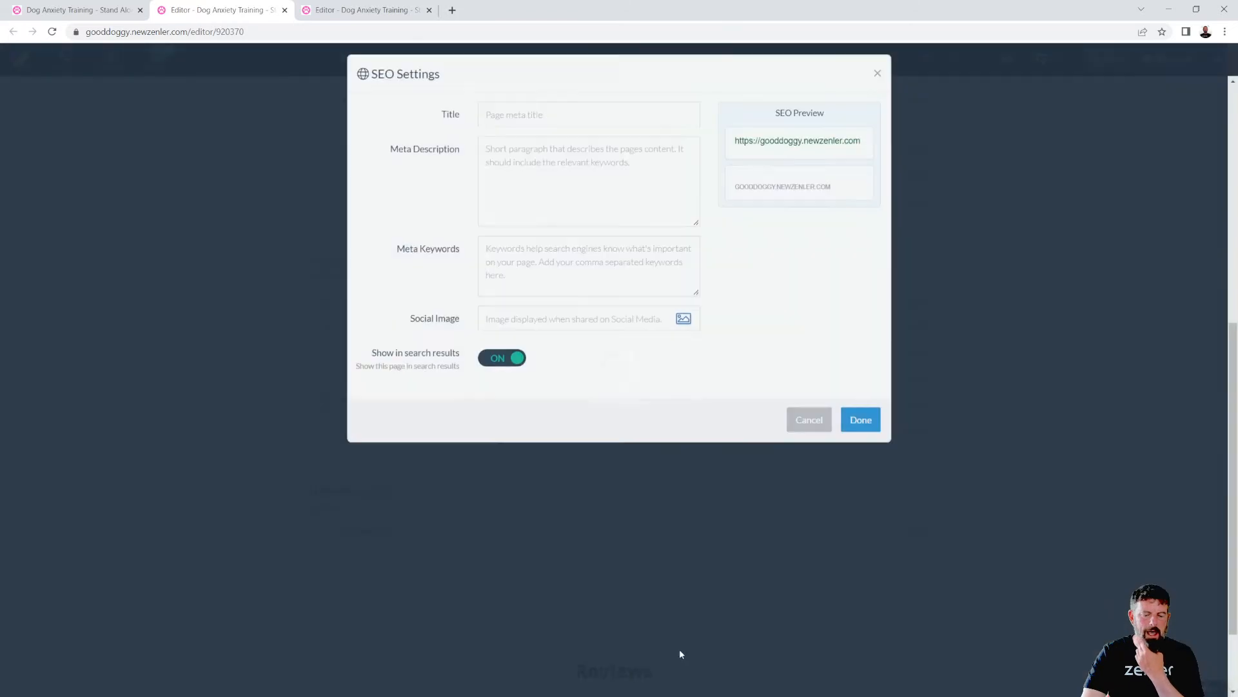
pyautogui.click(869, 436)
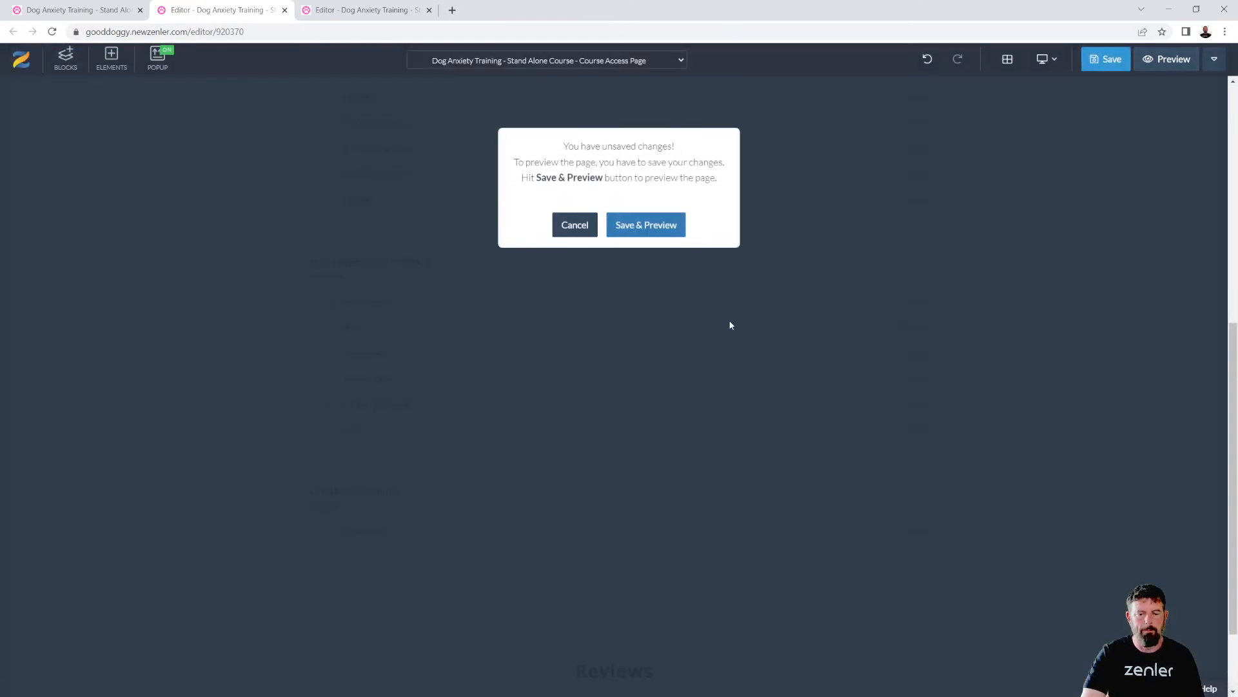
pyautogui.click(658, 230)
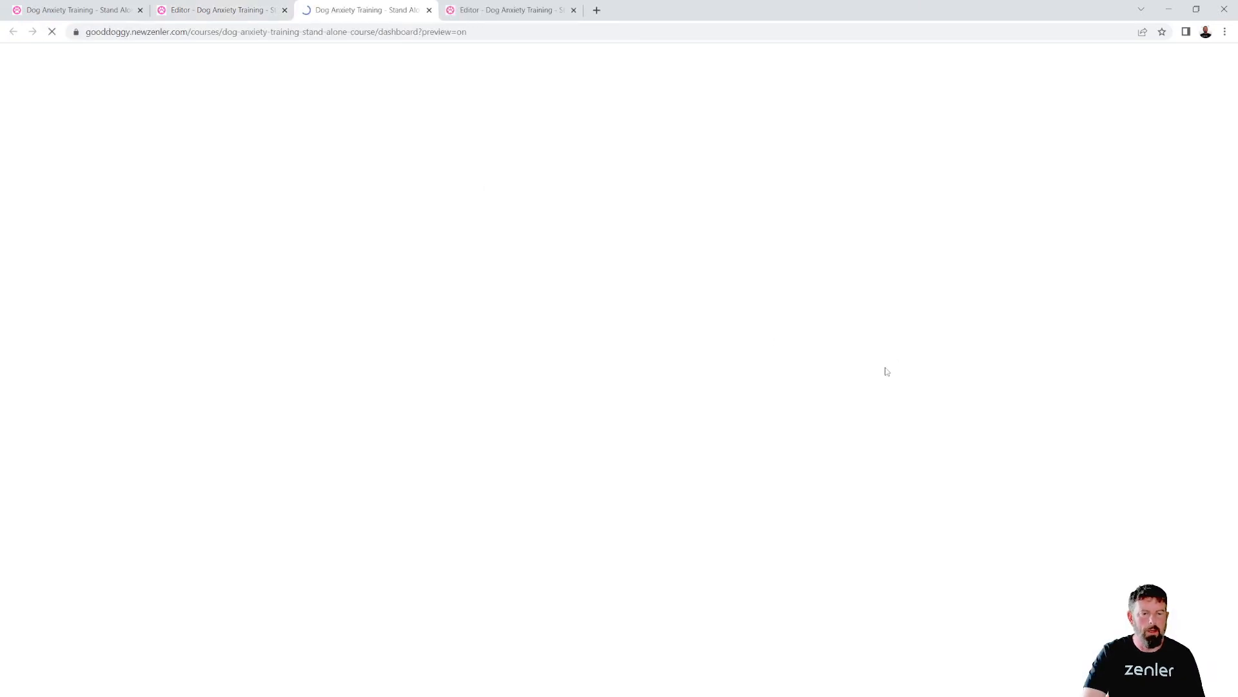
pyautogui.scroll(-8, 870, 322)
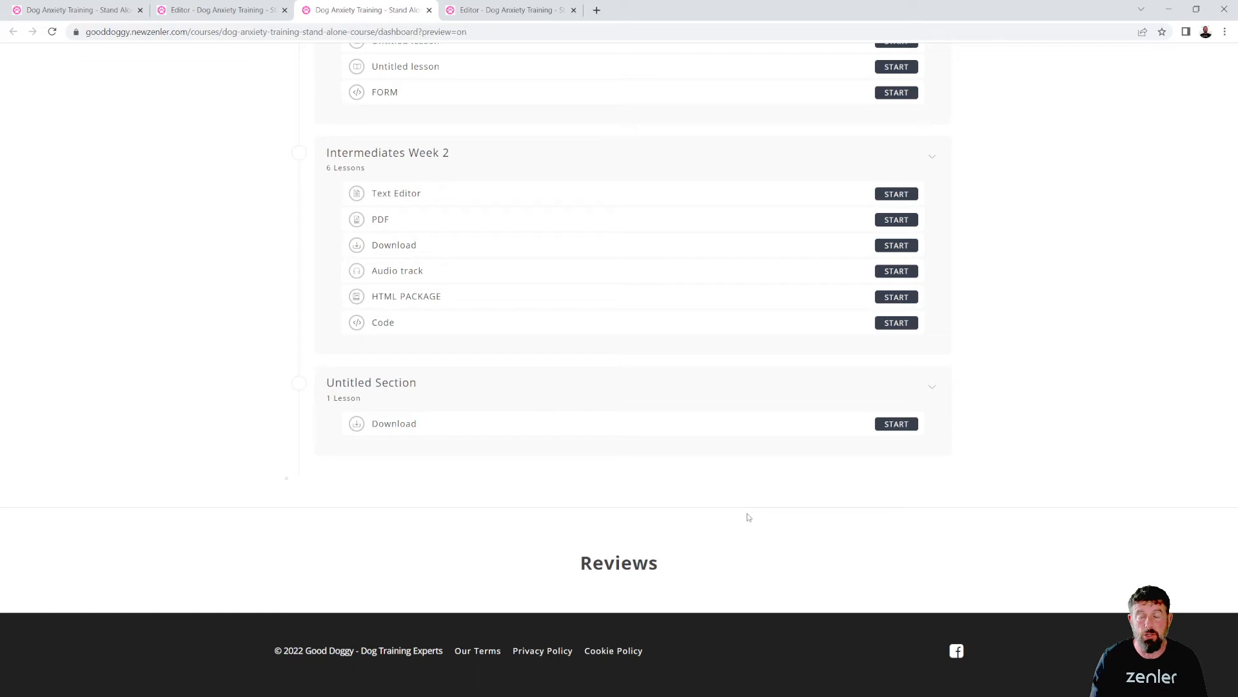
# - Open the site's Lead list in the admin area and copy the e-mail address of the first listed lead
pyautogui.click(100, 11)
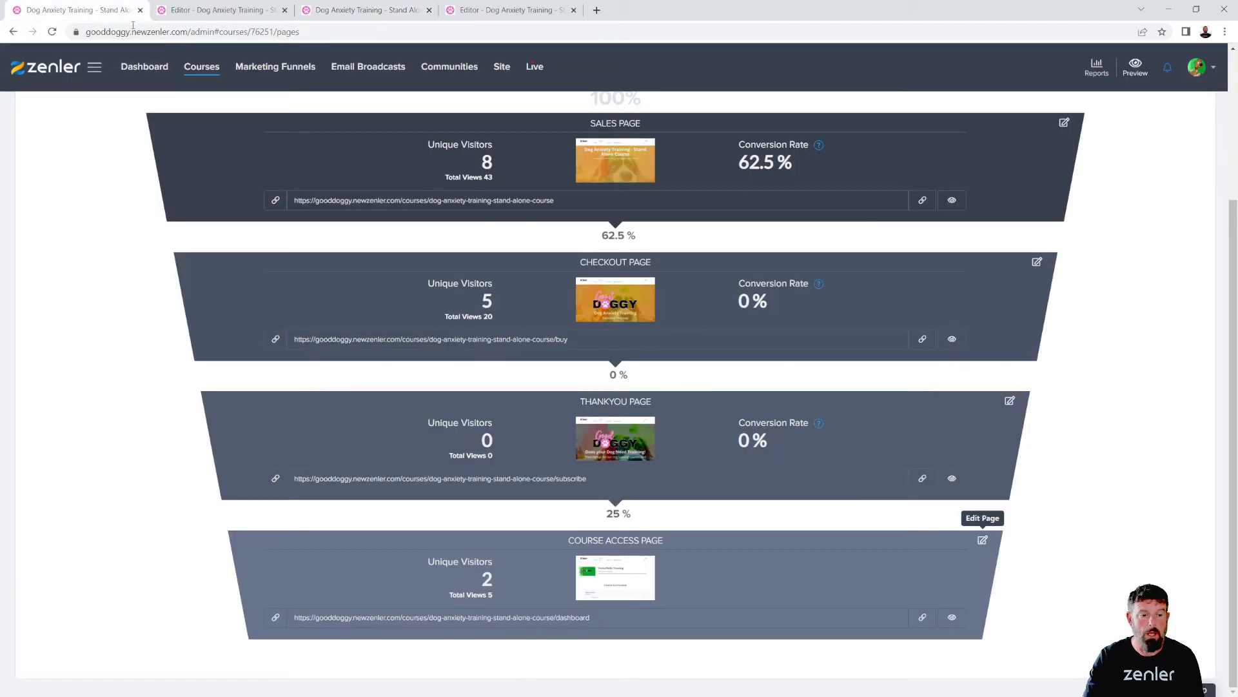
pyautogui.click(502, 67)
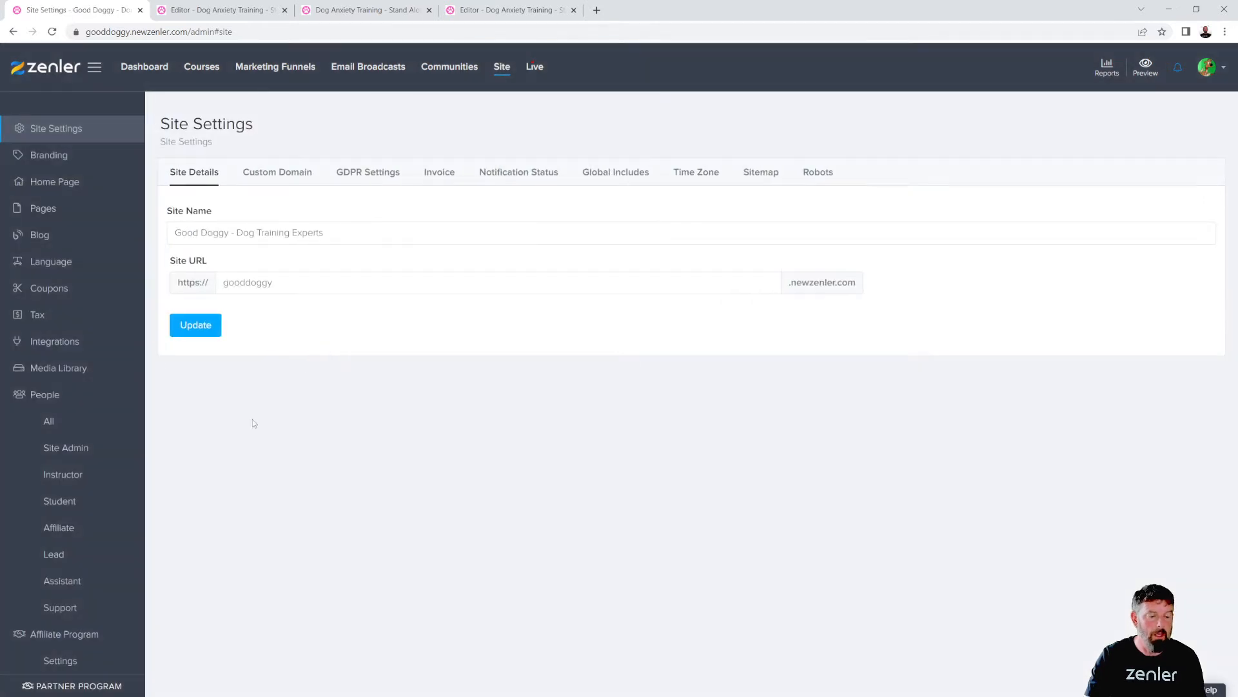
pyautogui.click(69, 555)
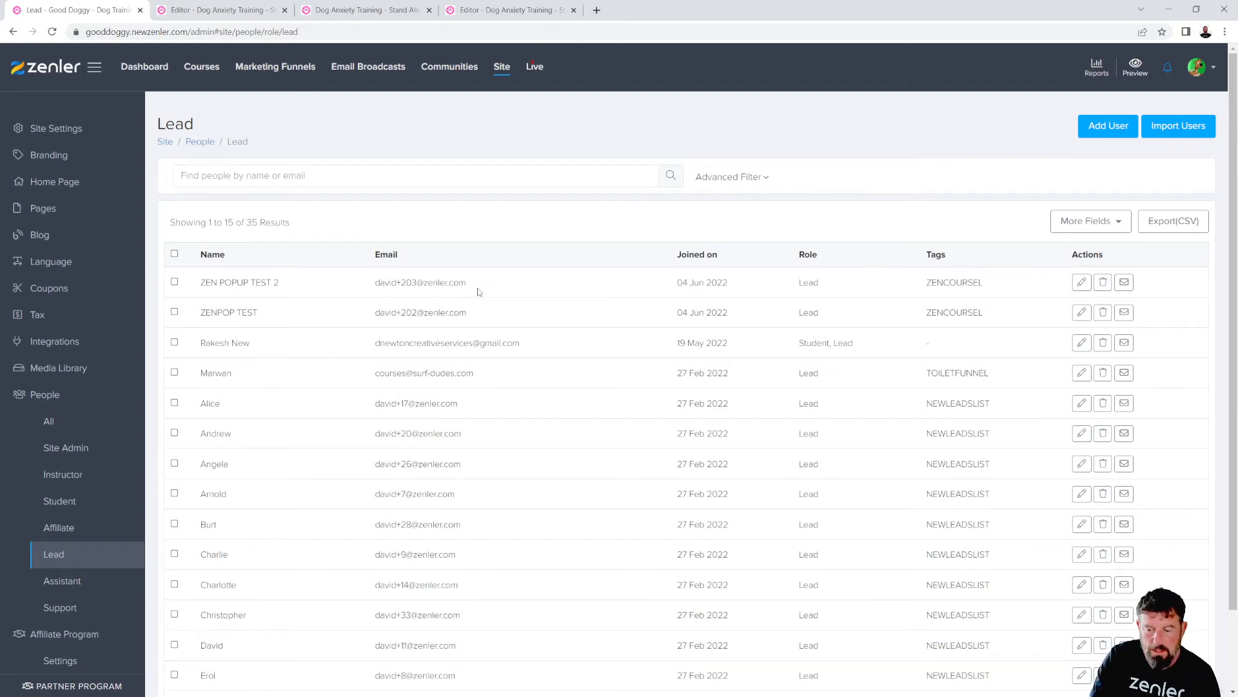
pyautogui.moveTo(472, 286); pyautogui.dragTo(361, 286)
pyautogui.hotkey('ctrl', 'c')
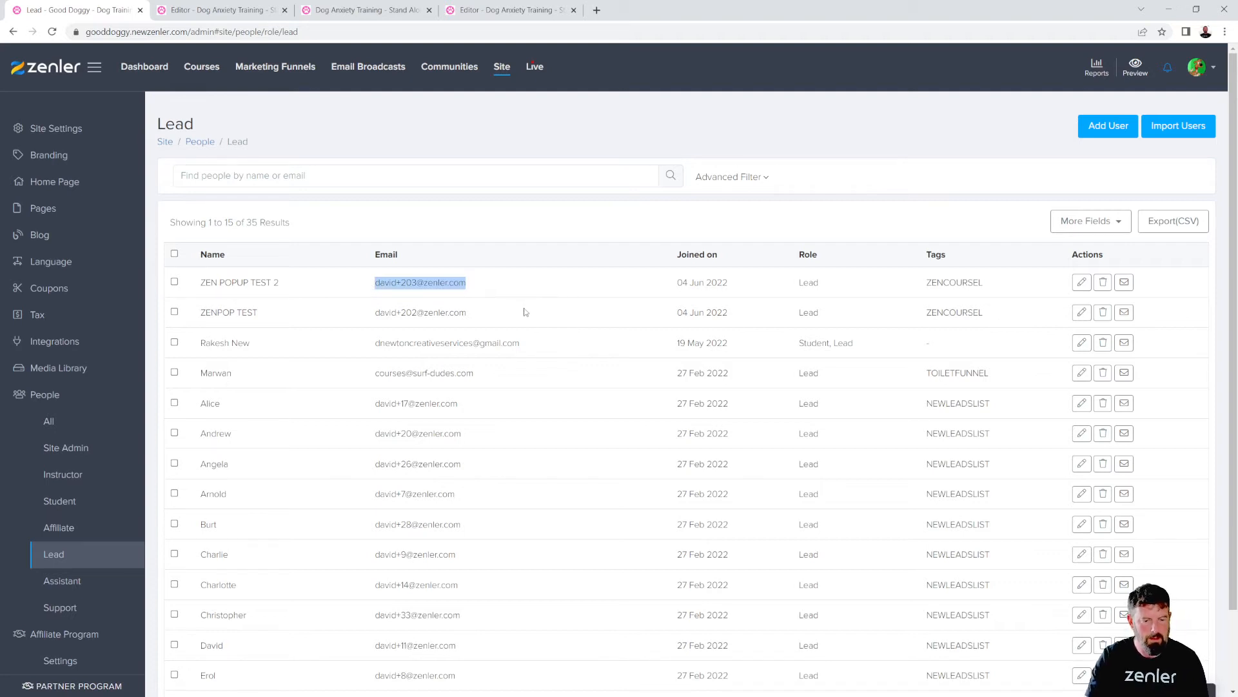
# - Open a new Incognito window and load gooddoggy.newzenler.com
pyautogui.click(1226, 32)
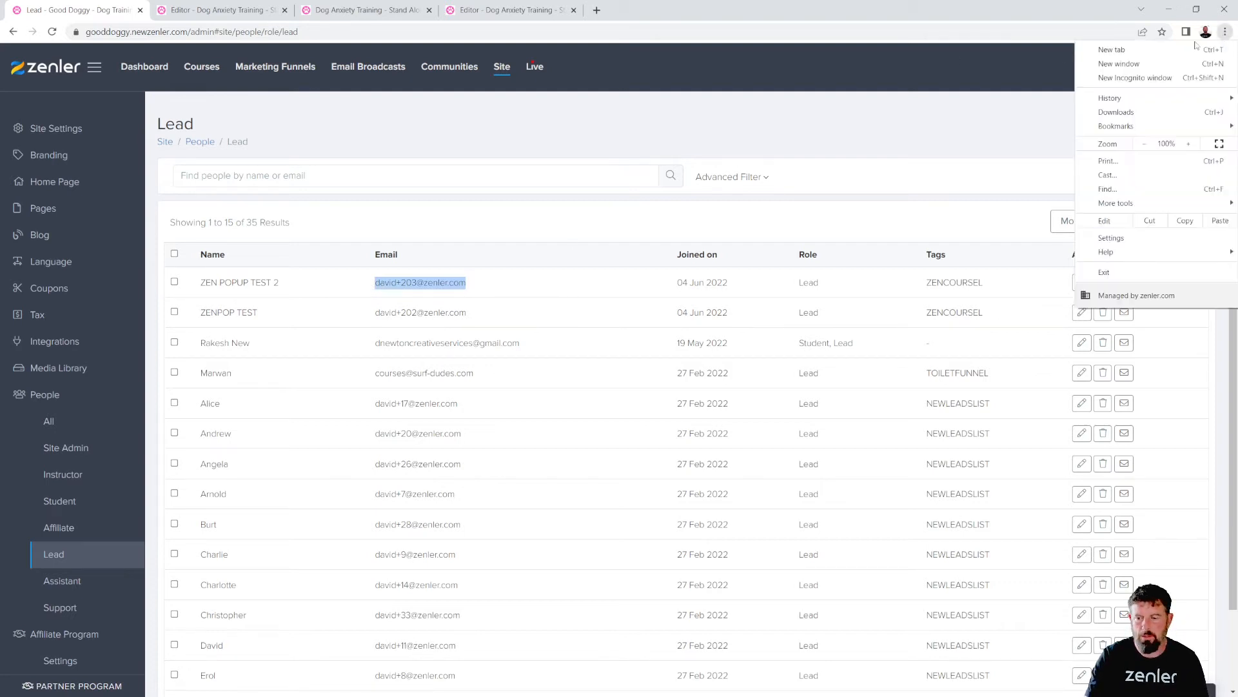
pyautogui.click(1144, 85)
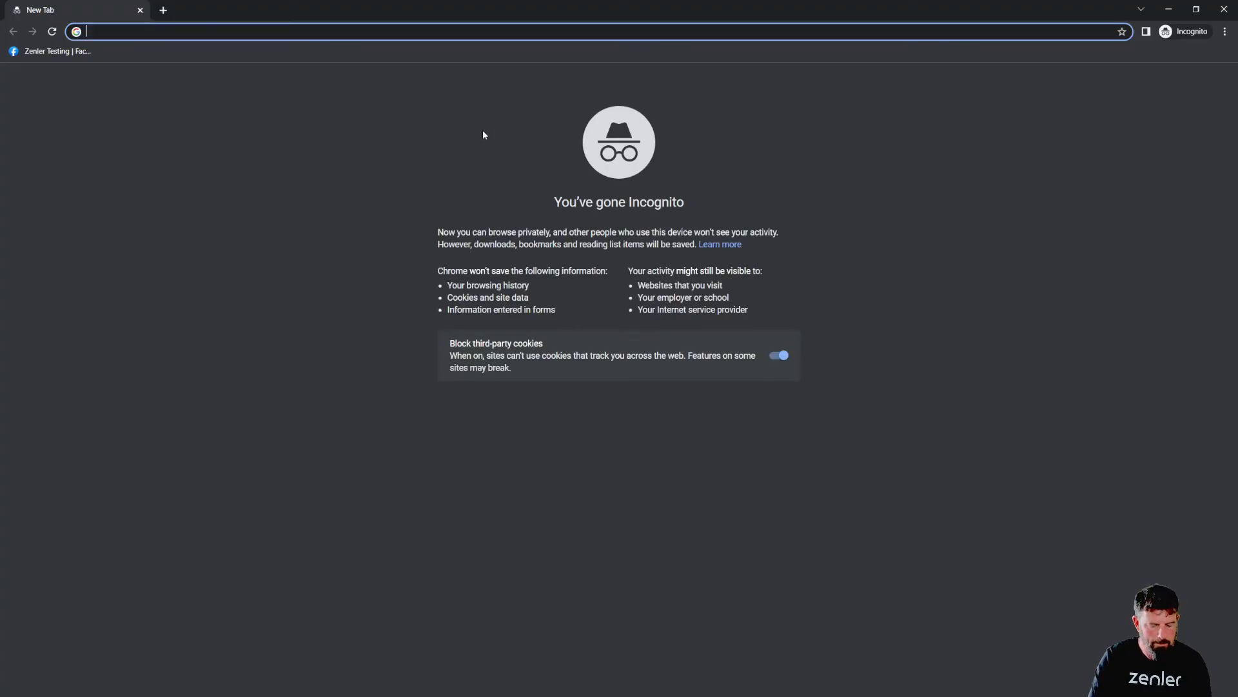
pyautogui.write('gooddoggy.newzenler.com')
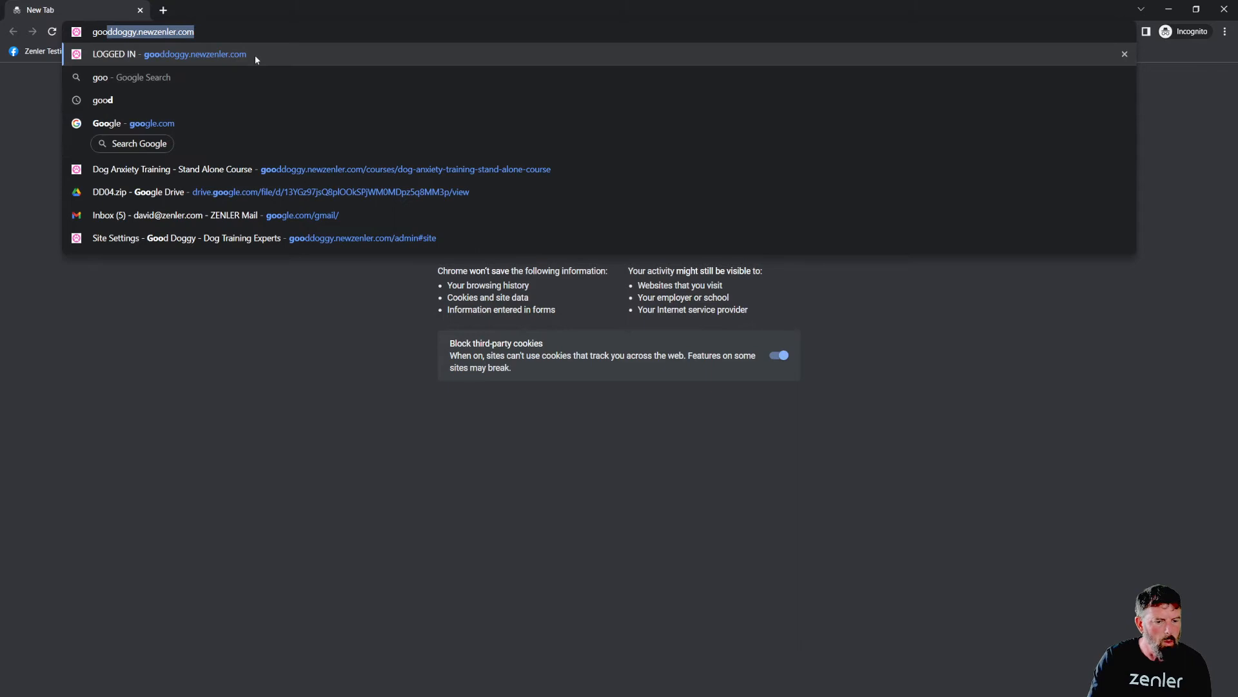
pyautogui.click(255, 56)
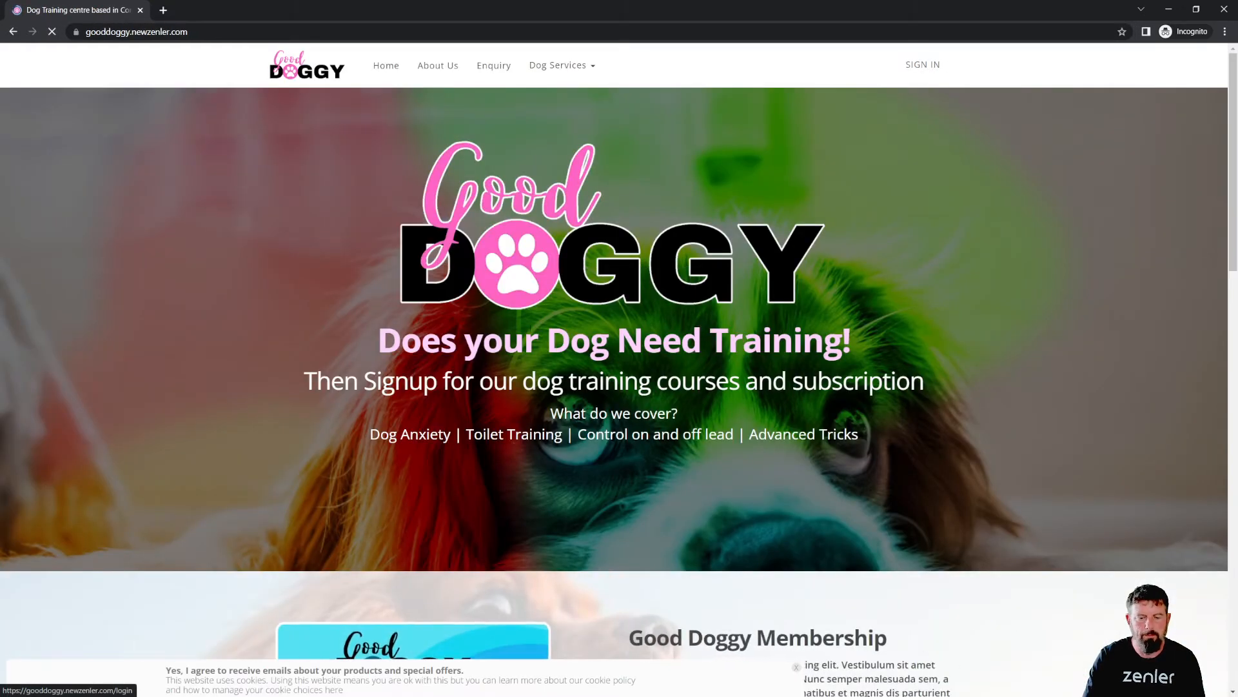
# - Open the site's sign-in page and enter the copied lead e-mail as the login address, removing the leading spaces
pyautogui.click(923, 65)
pyautogui.click(534, 547)
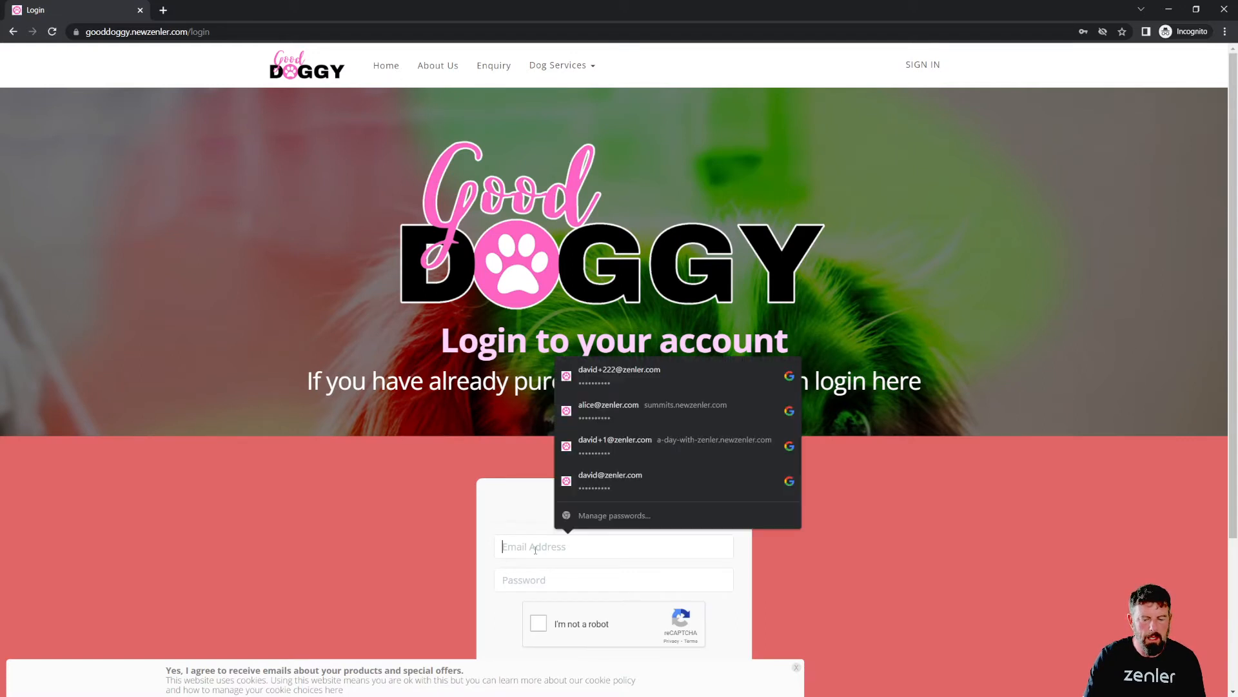
pyautogui.hotkey('ctrl', 'v')
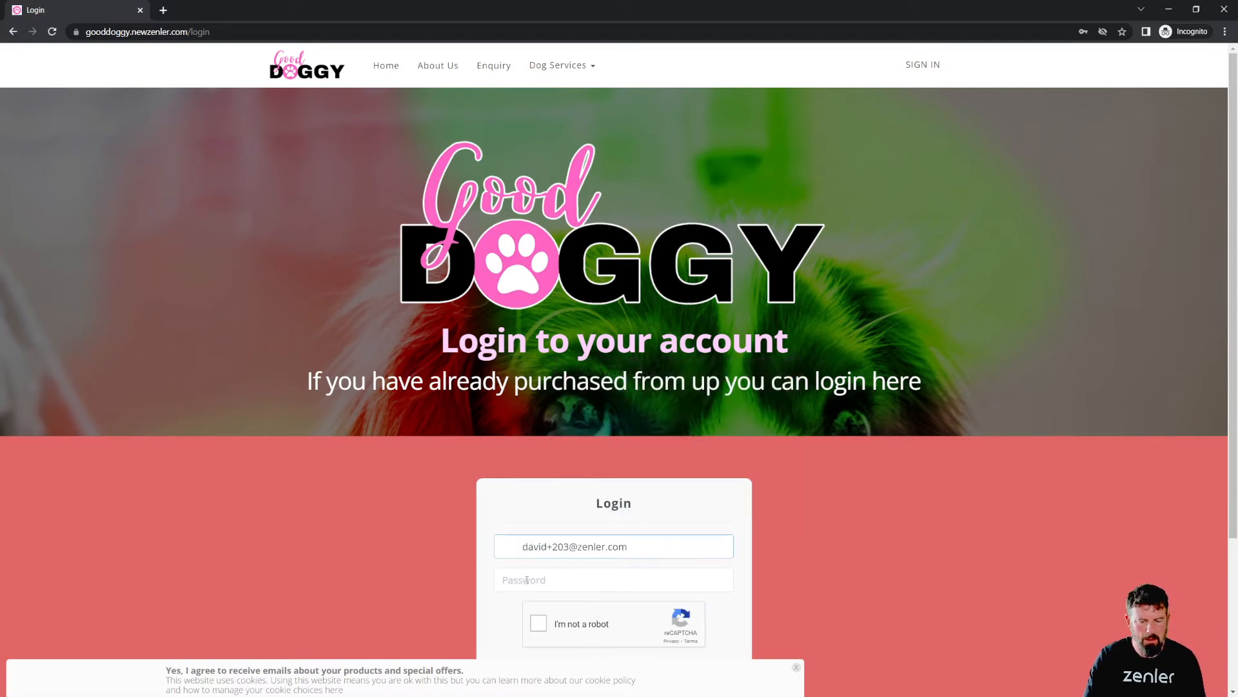
pyautogui.moveTo(523, 547); pyautogui.dragTo(479, 549)
pyautogui.press('BackSpace')
# - Try to log in with a saved account password after completing the reCAPTCHA check
pyautogui.click(515, 578)
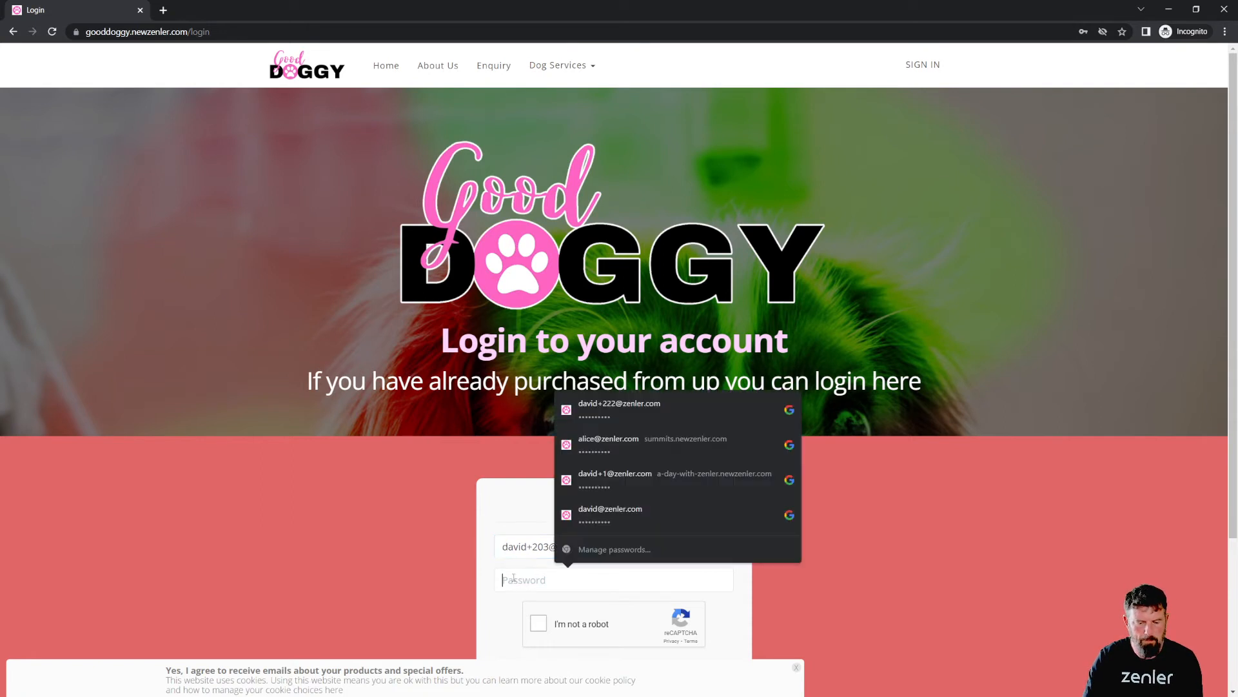
pyautogui.click(590, 513)
pyautogui.click(539, 623)
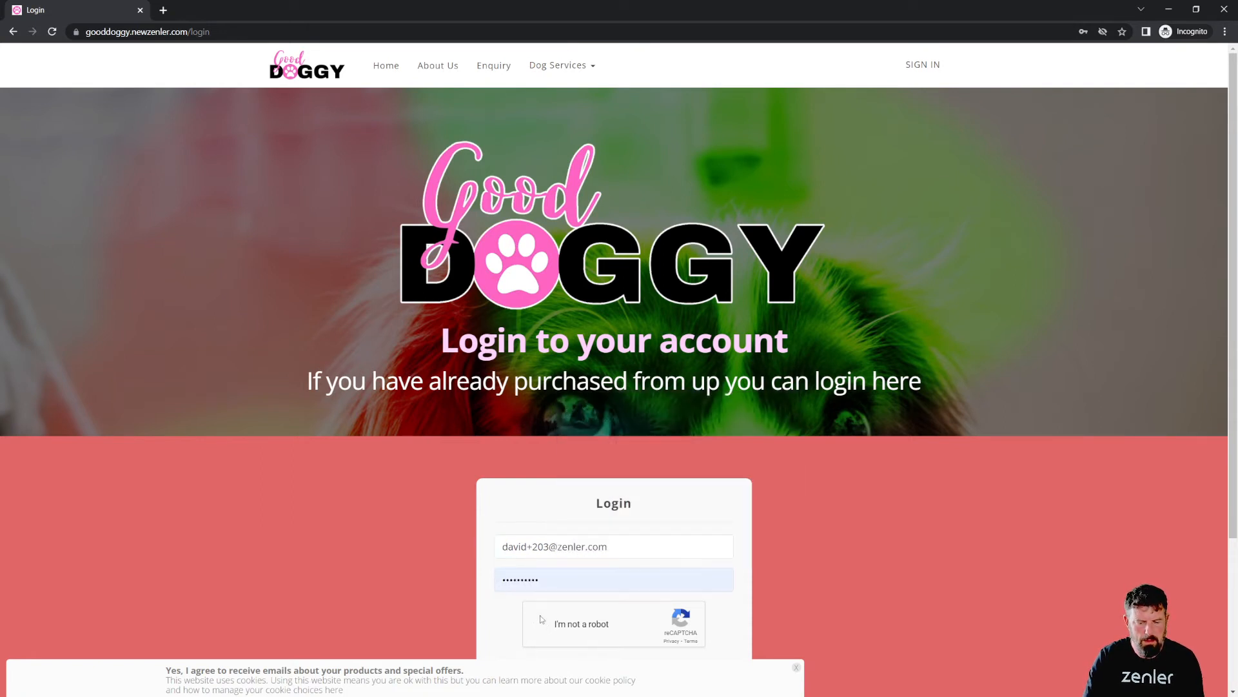
pyautogui.scroll(-1, 779, 522)
pyautogui.scroll(-2, 779, 521)
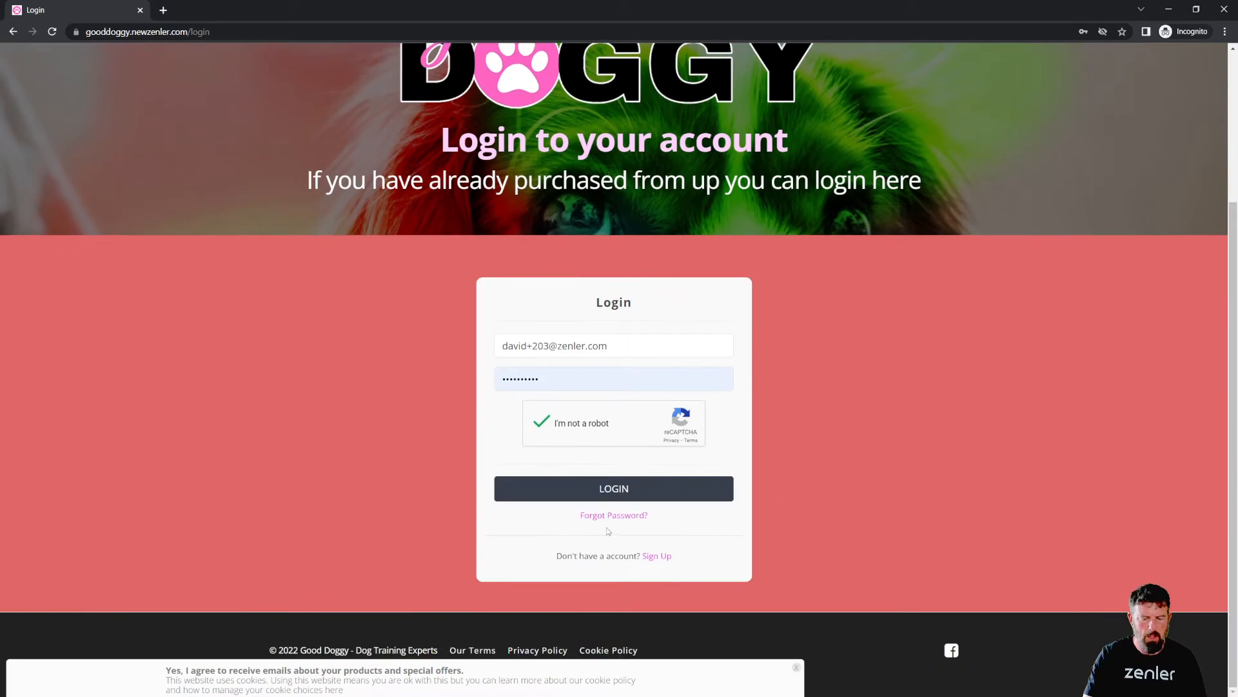
pyautogui.click(619, 491)
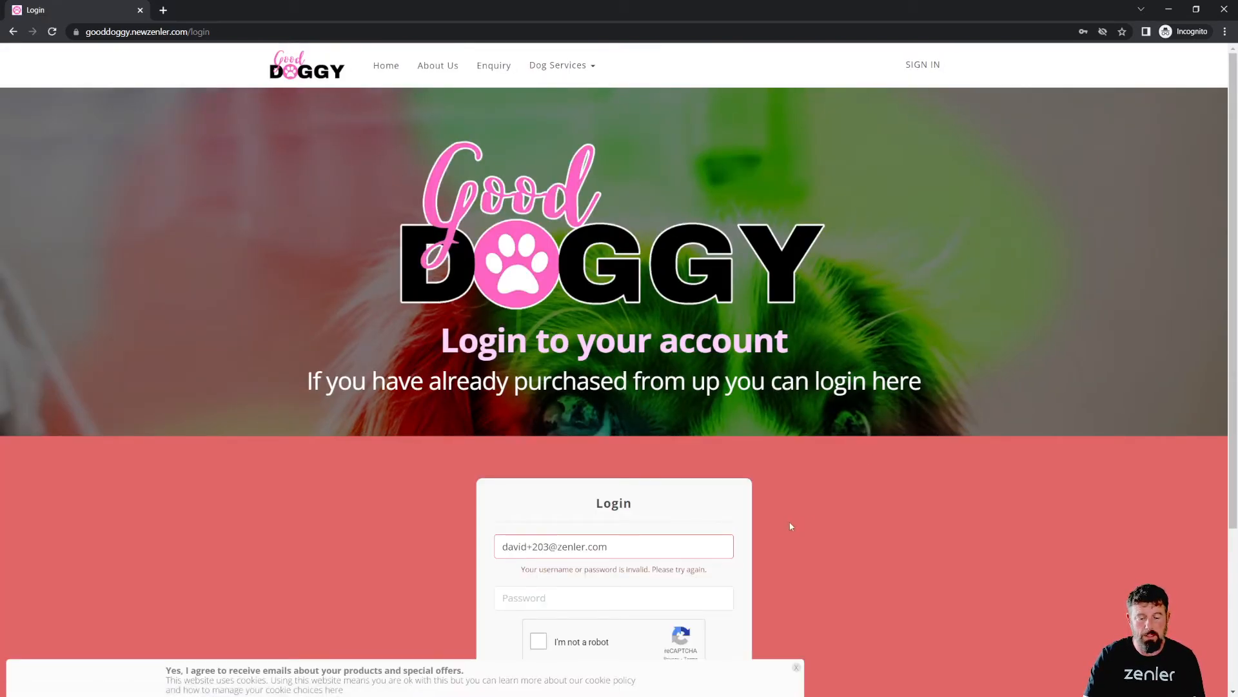
pyautogui.click(550, 548)
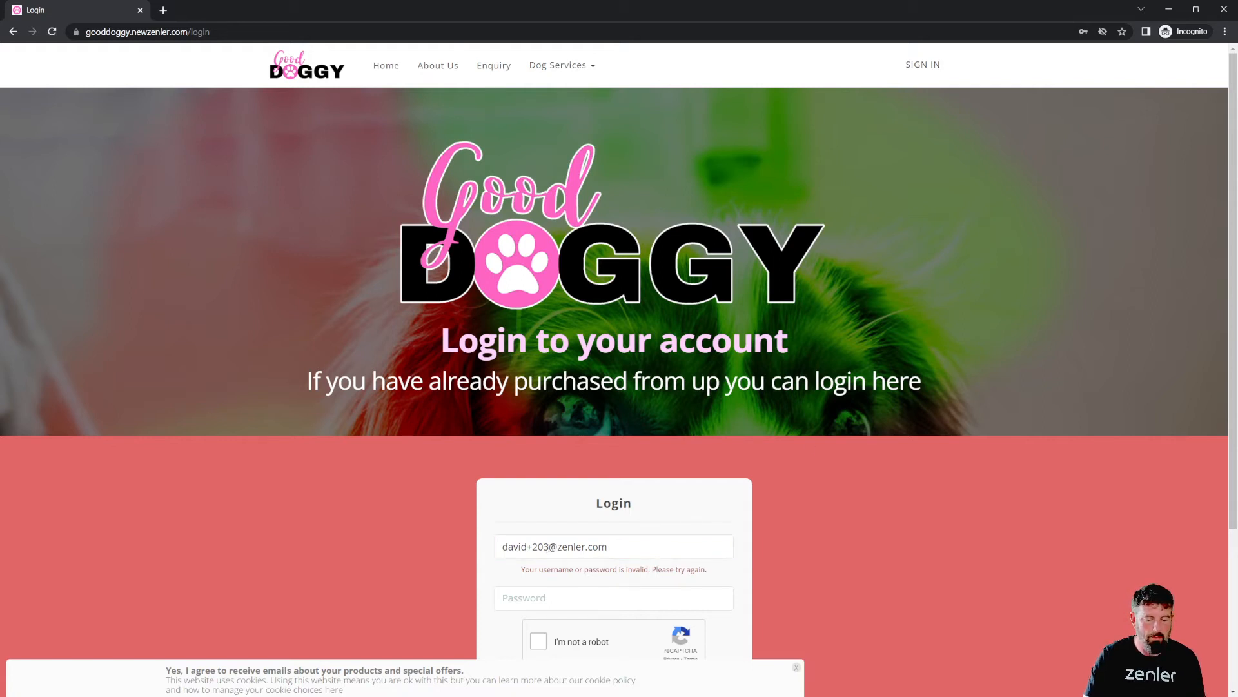
pyautogui.doubleClick(540, 547)
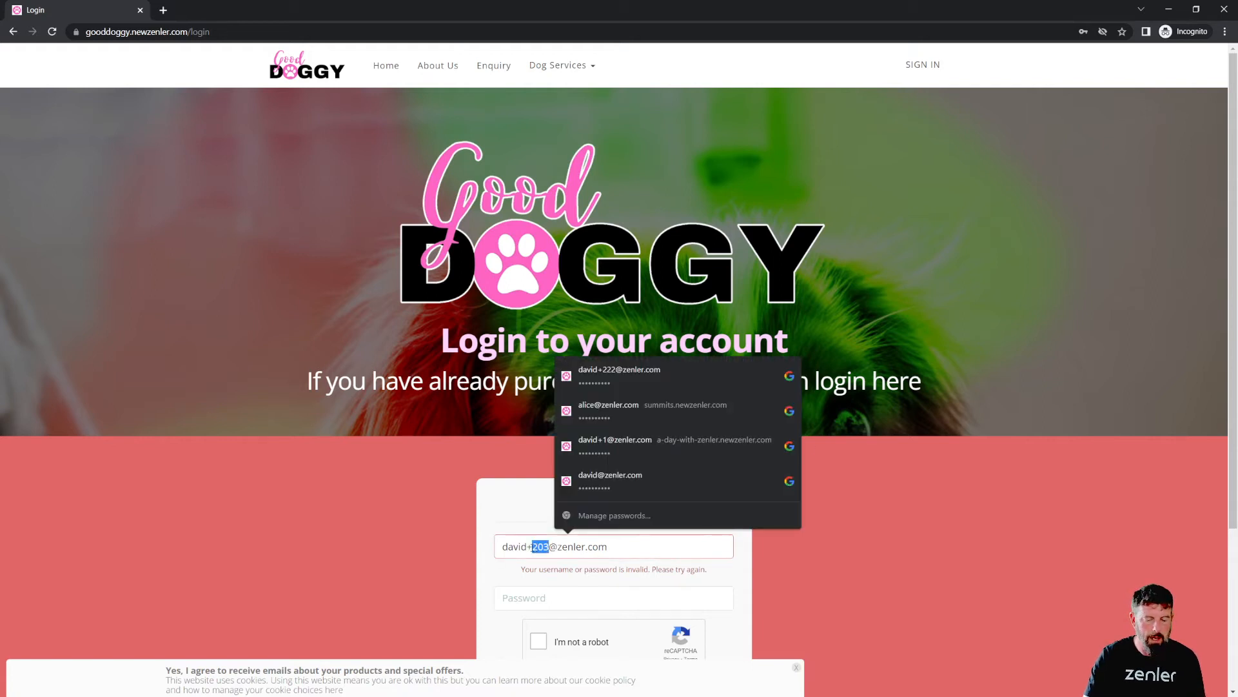
pyautogui.click(856, 569)
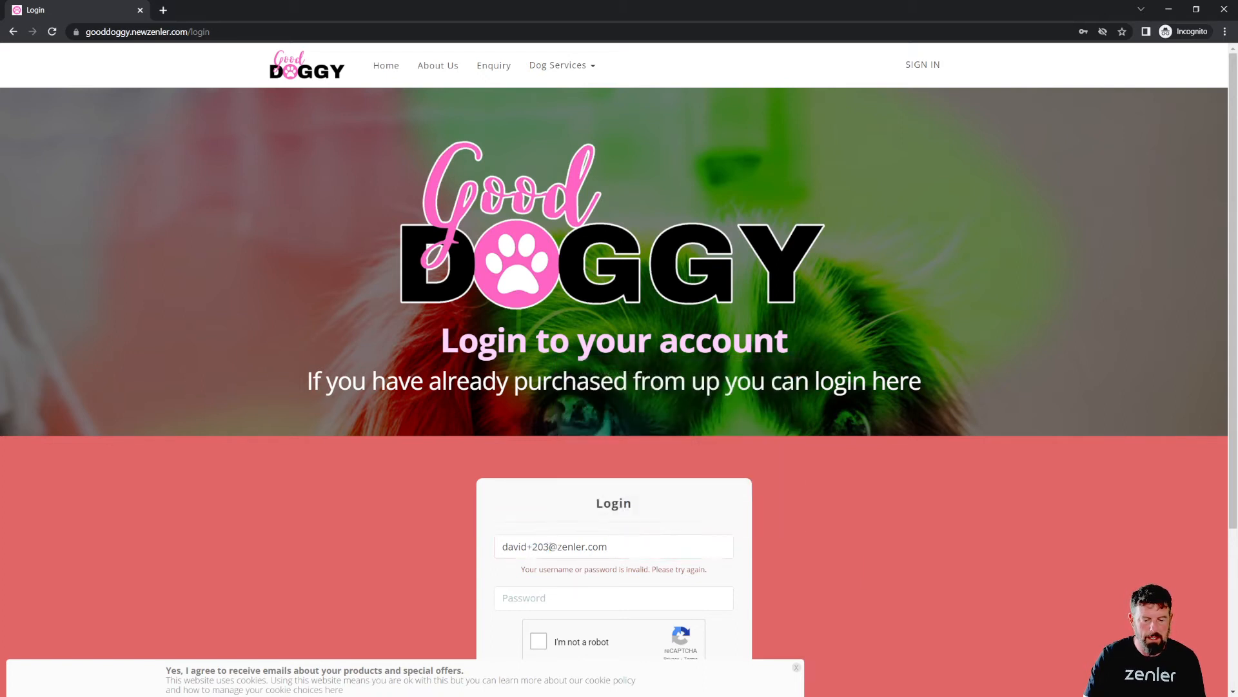
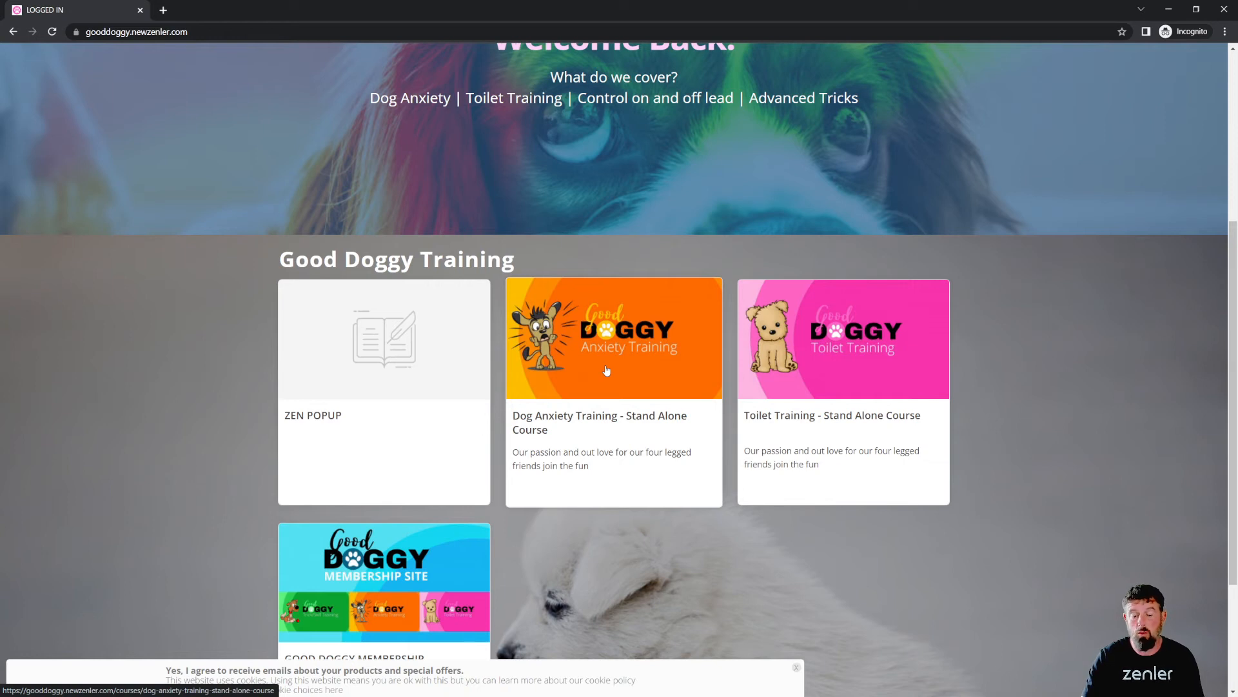
# - Open the Dog Anxiety Training - Stand Alone Course as the student and go to its checkout page to view the order summary
pyautogui.click(606, 370)
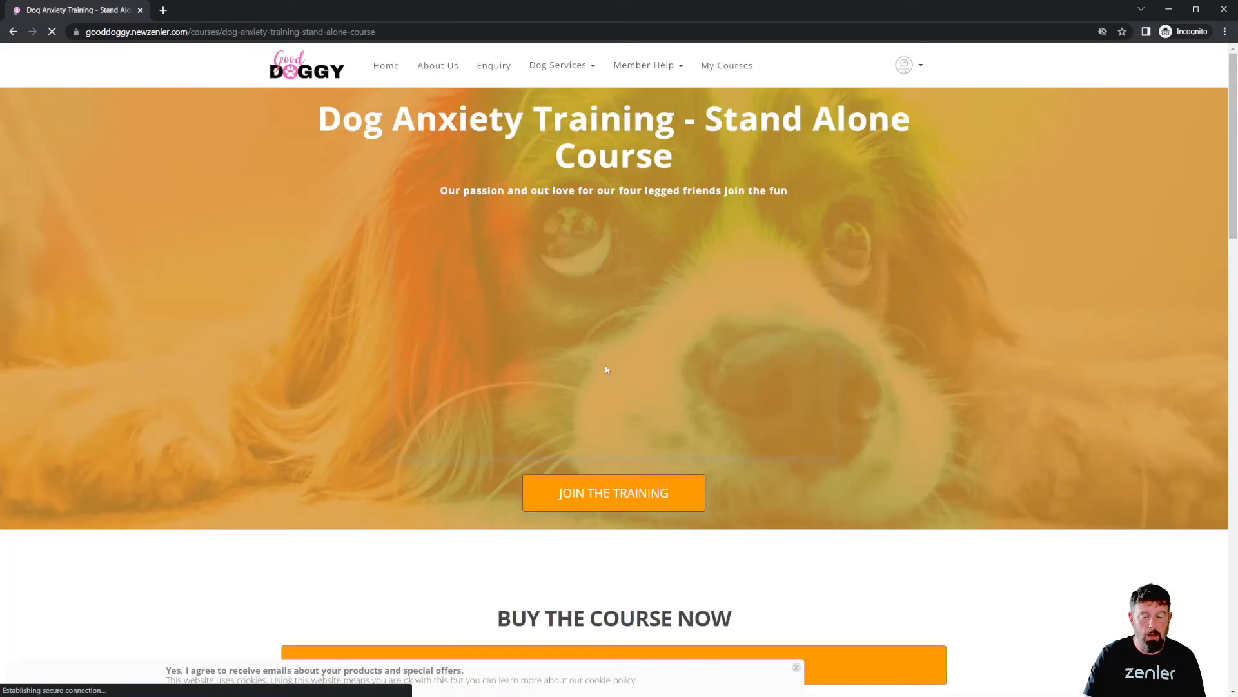
pyautogui.scroll(-4, 677, 377)
pyautogui.click(597, 368)
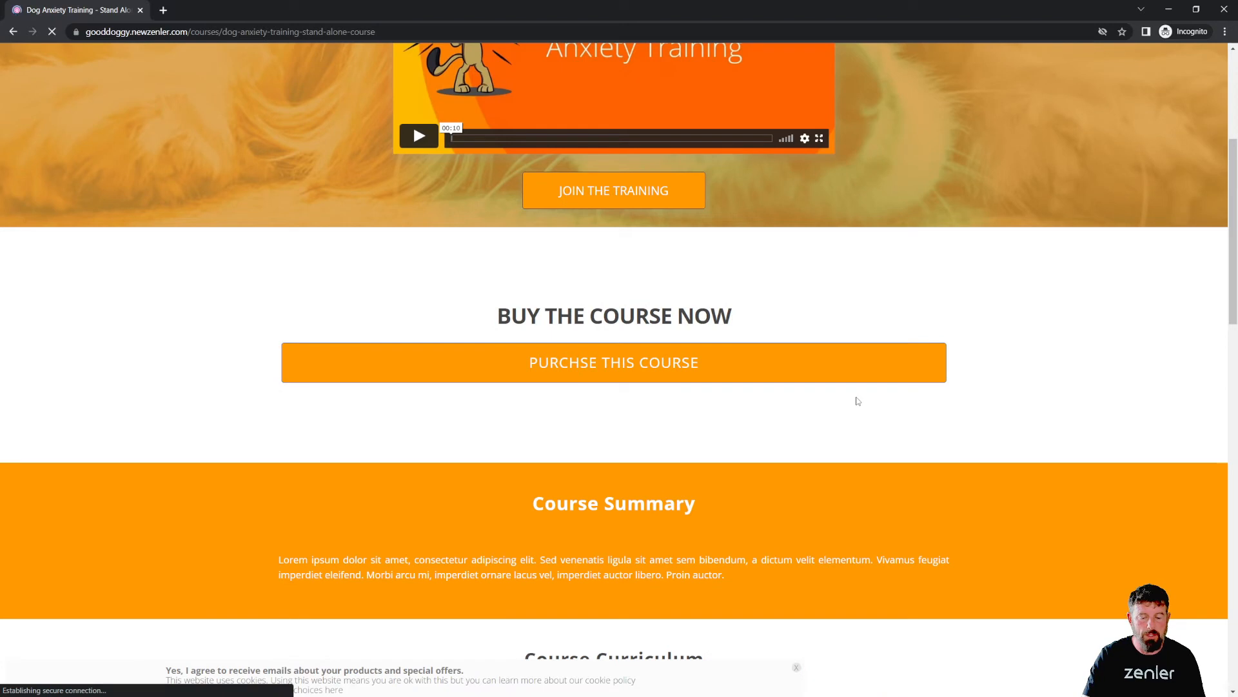
pyautogui.scroll(-7, 815, 407)
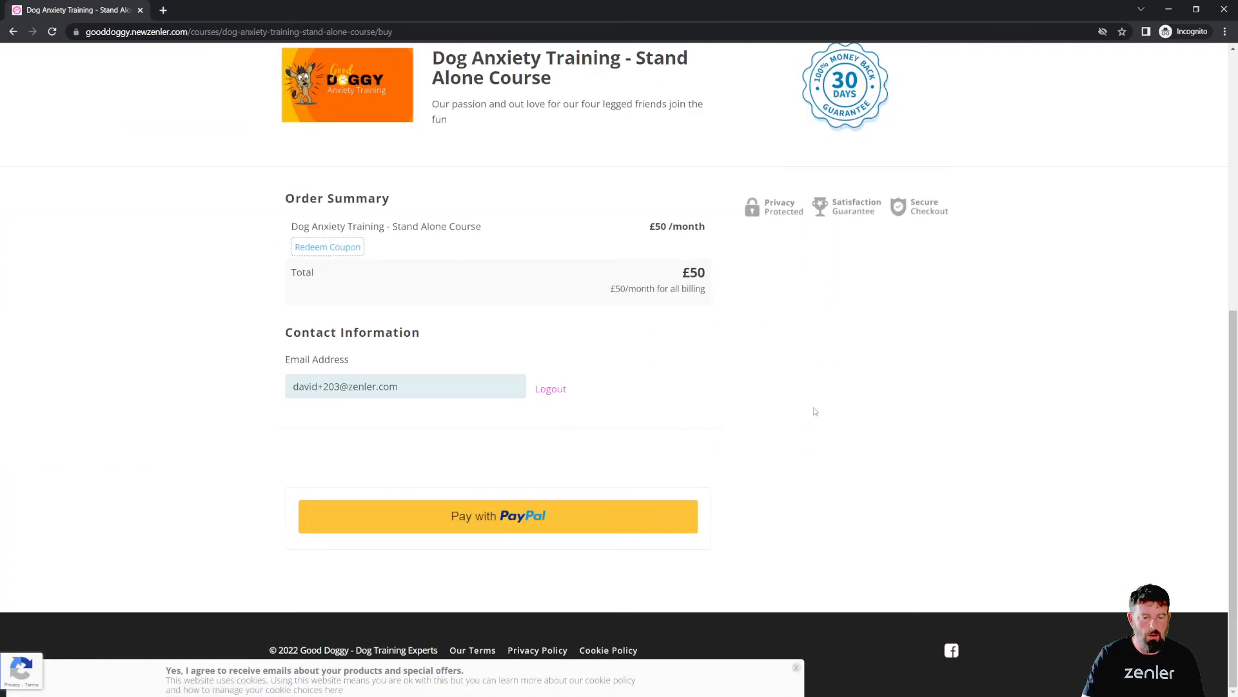
pyautogui.scroll(6, 815, 410)
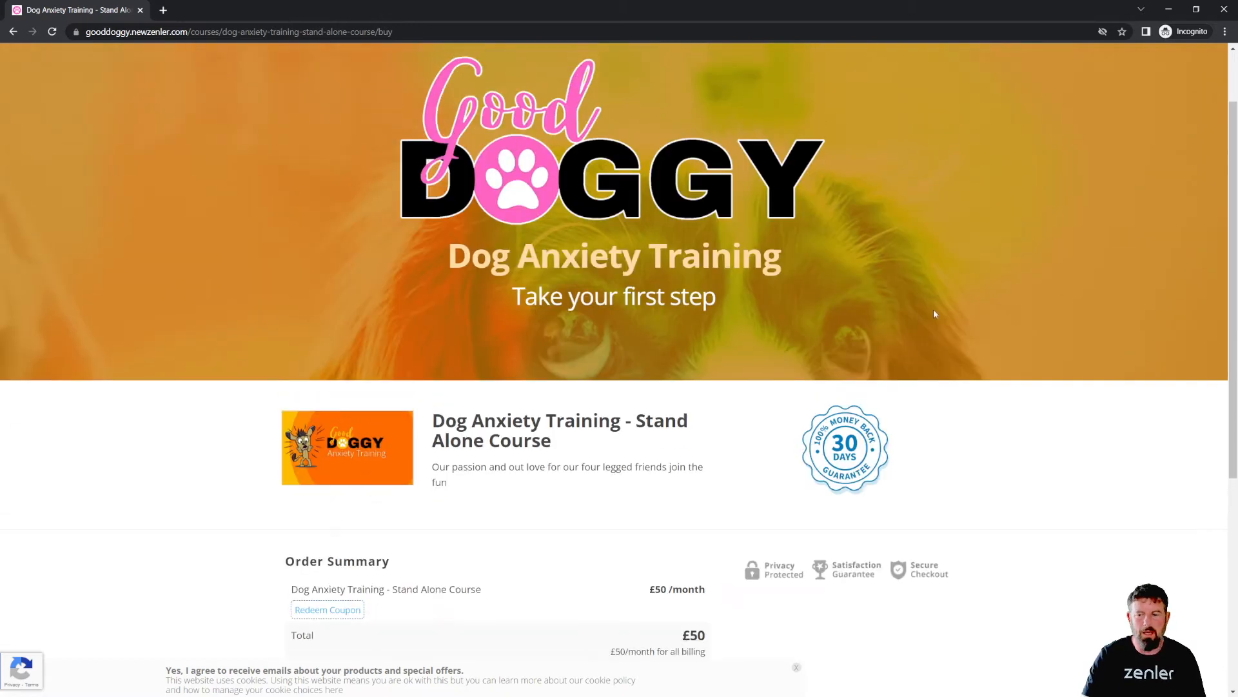
# - In the admin window, manually enroll the student in Dog Anxiety Training - Stand Alone Course with the Dog Anxiety - Stand alone Course plan
pyautogui.click(1169, 9)
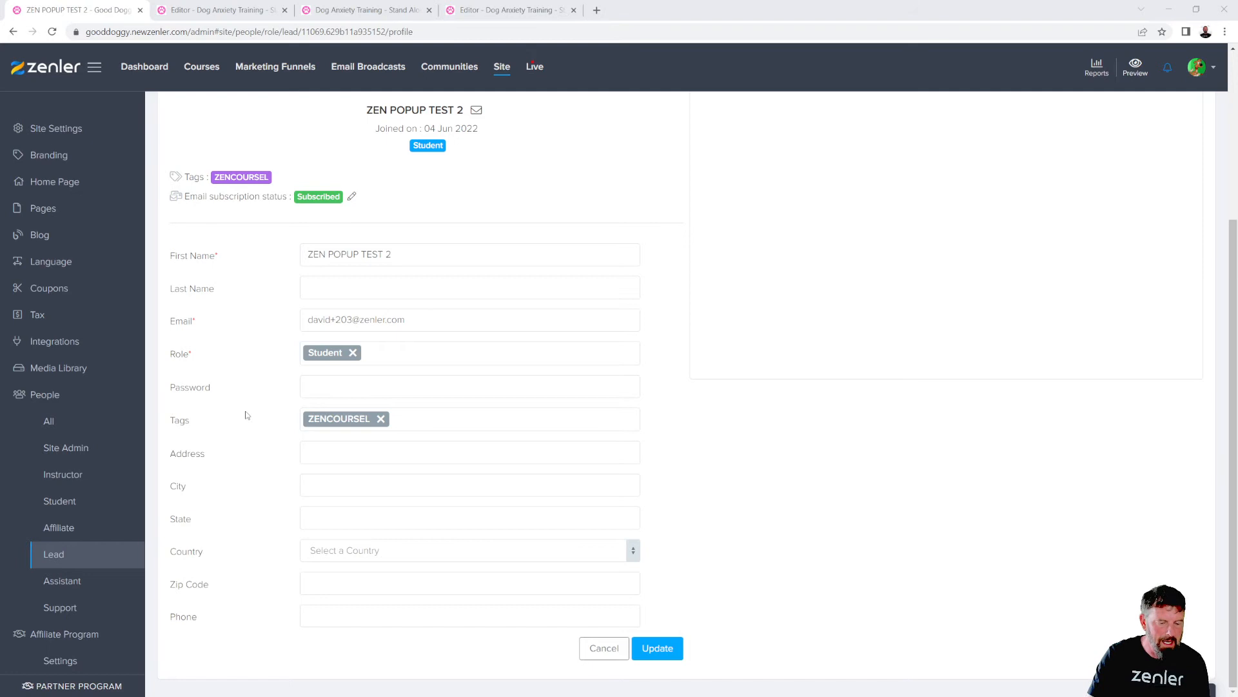
pyautogui.scroll(3, 269, 308)
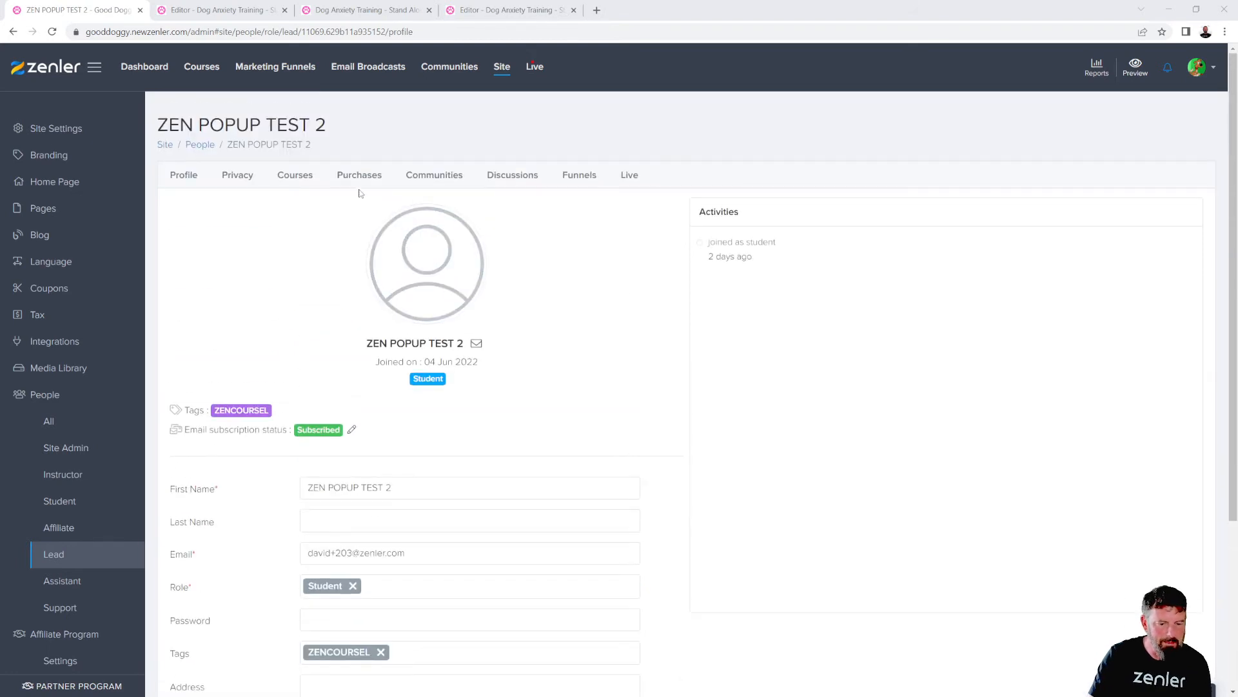
pyautogui.click(301, 182)
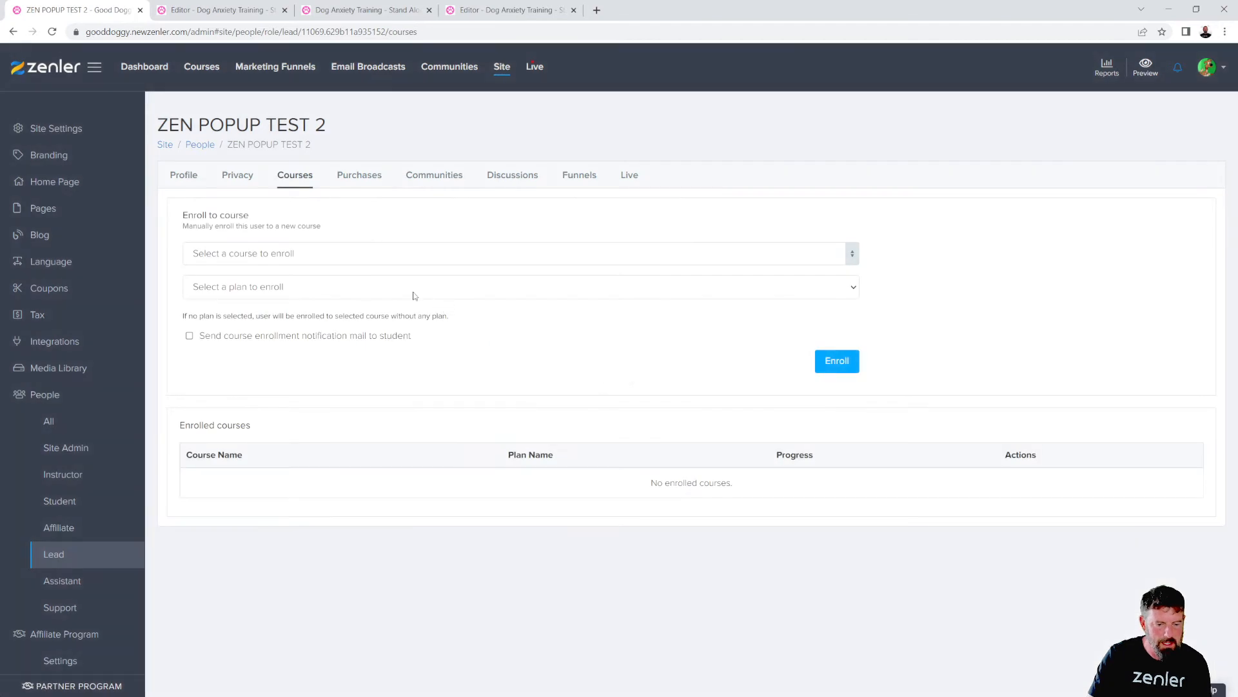
pyautogui.click(471, 259)
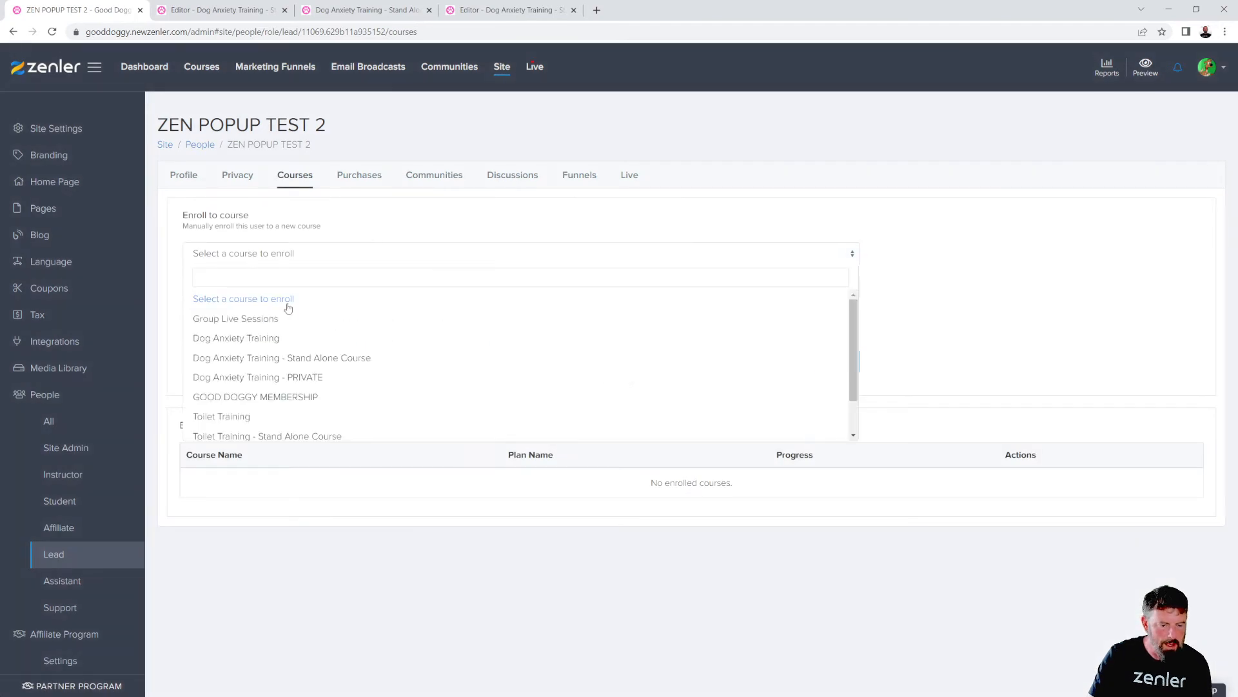
pyautogui.click(287, 358)
pyautogui.click(362, 287)
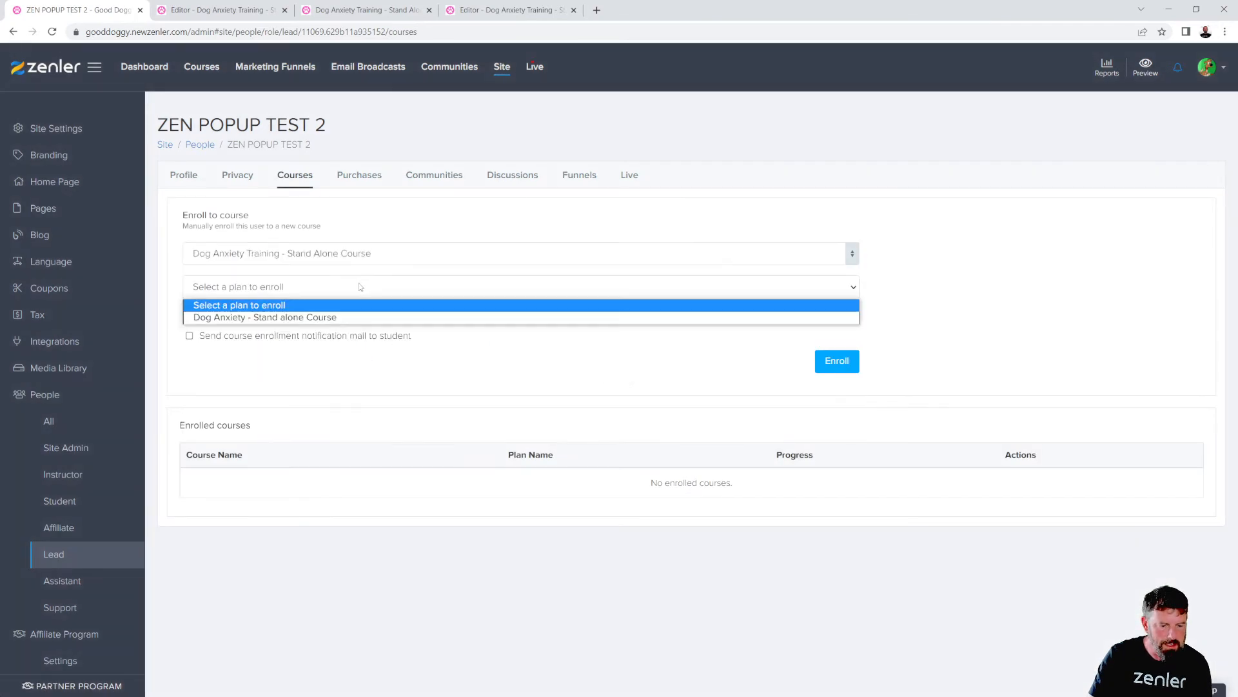
pyautogui.click(289, 318)
pyautogui.click(842, 372)
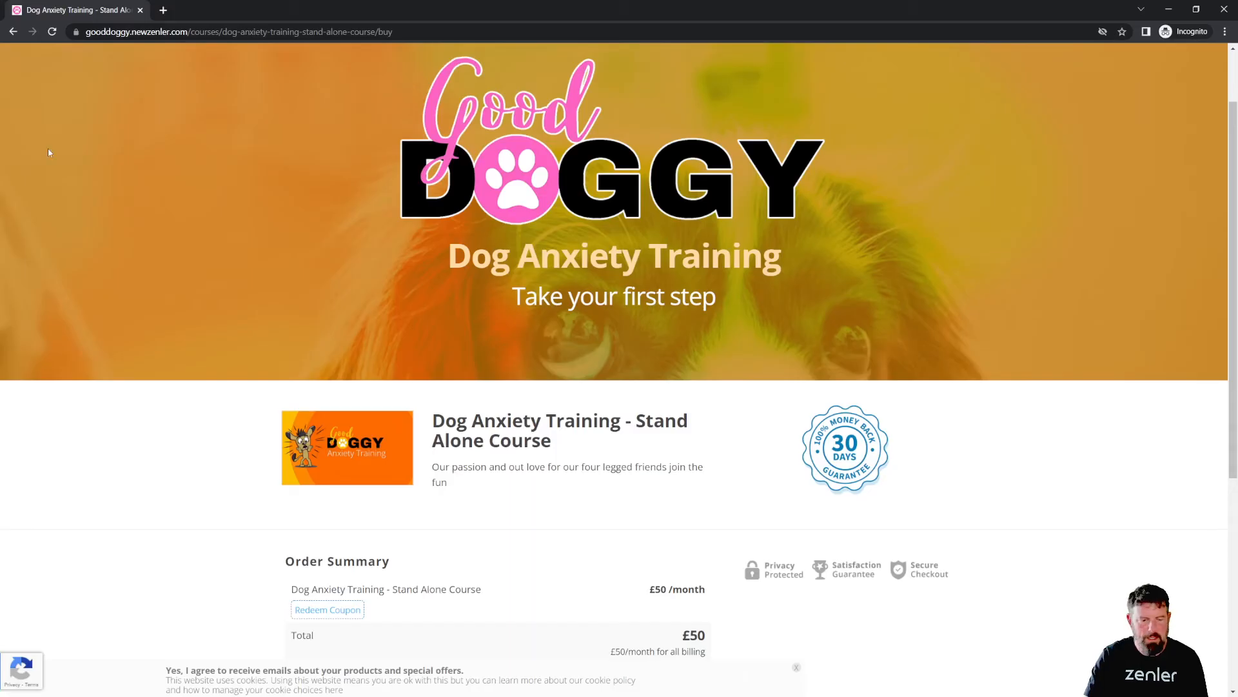
# - Reload the course page in the student's Incognito window and go to the Reviews section below the curriculum
pyautogui.click(53, 32)
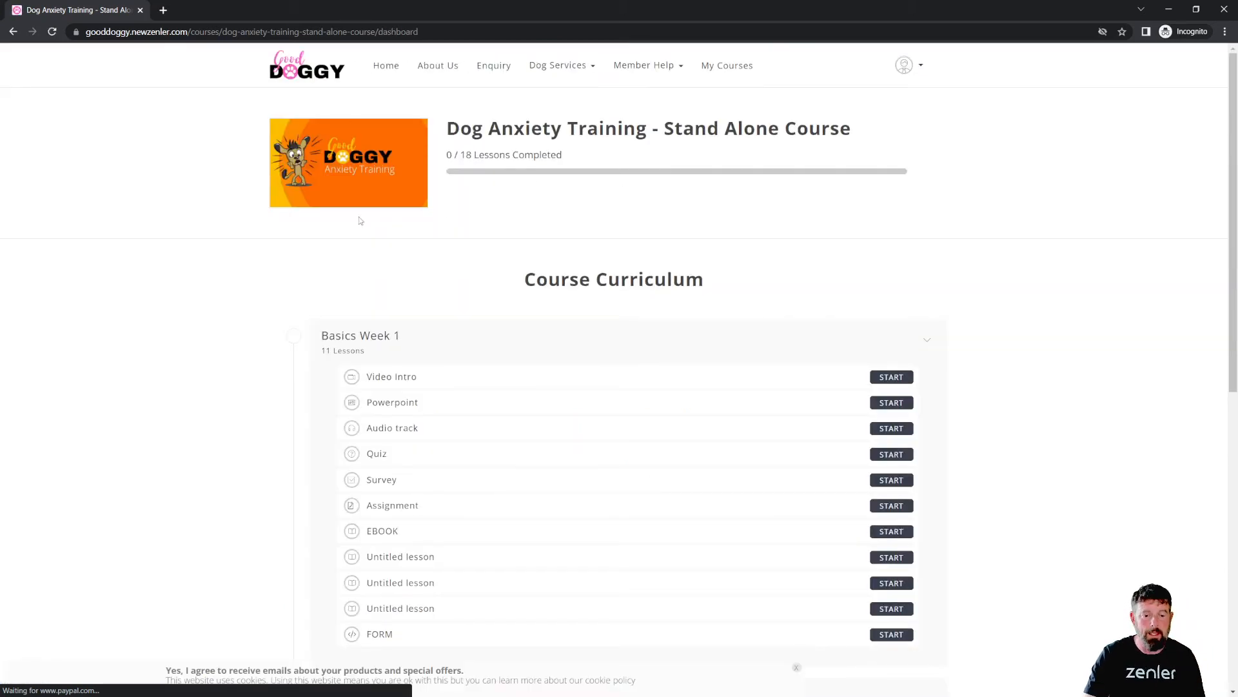
pyautogui.scroll(-8, 922, 229)
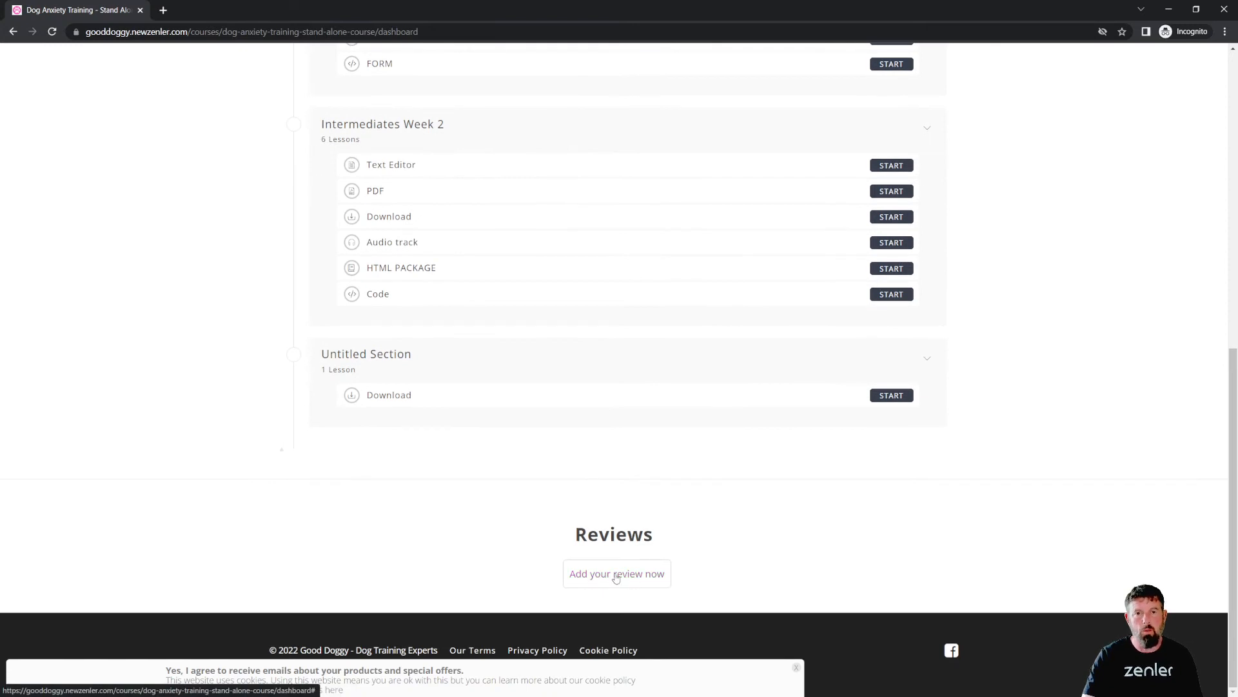
# - Switch to the admin window and examine the preview of the course access page, comparing its Reviews section with the student's view
pyautogui.click(1168, 10)
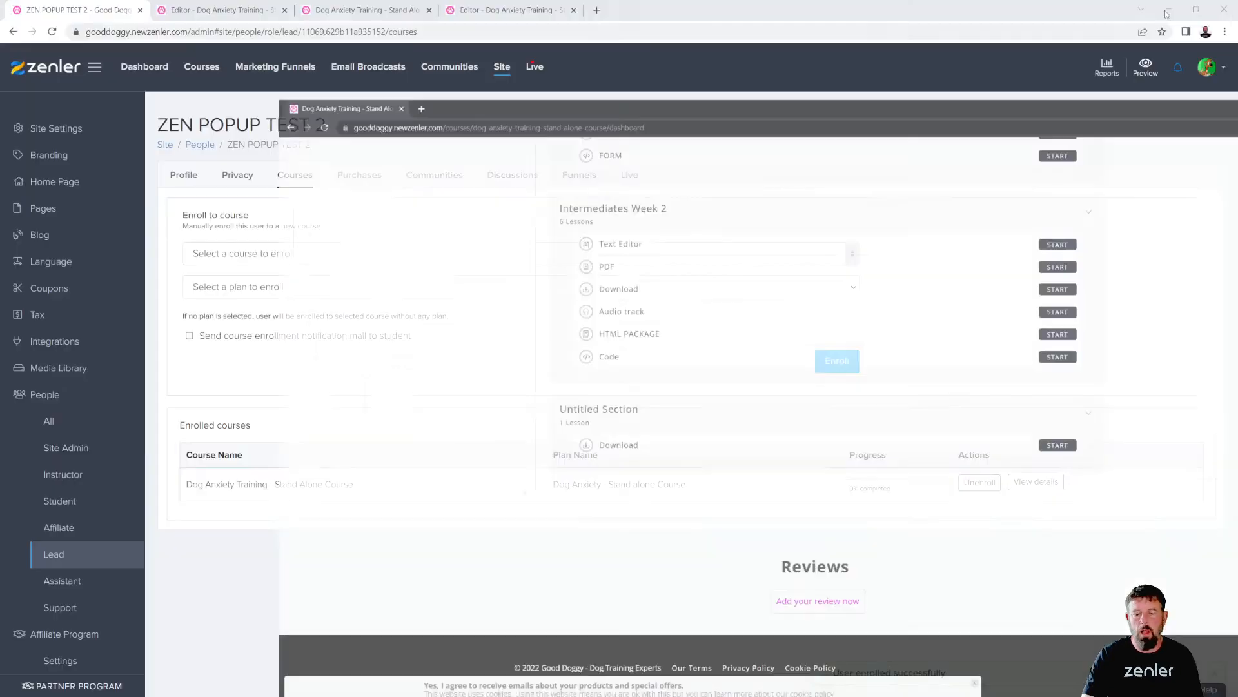
pyautogui.click(217, 11)
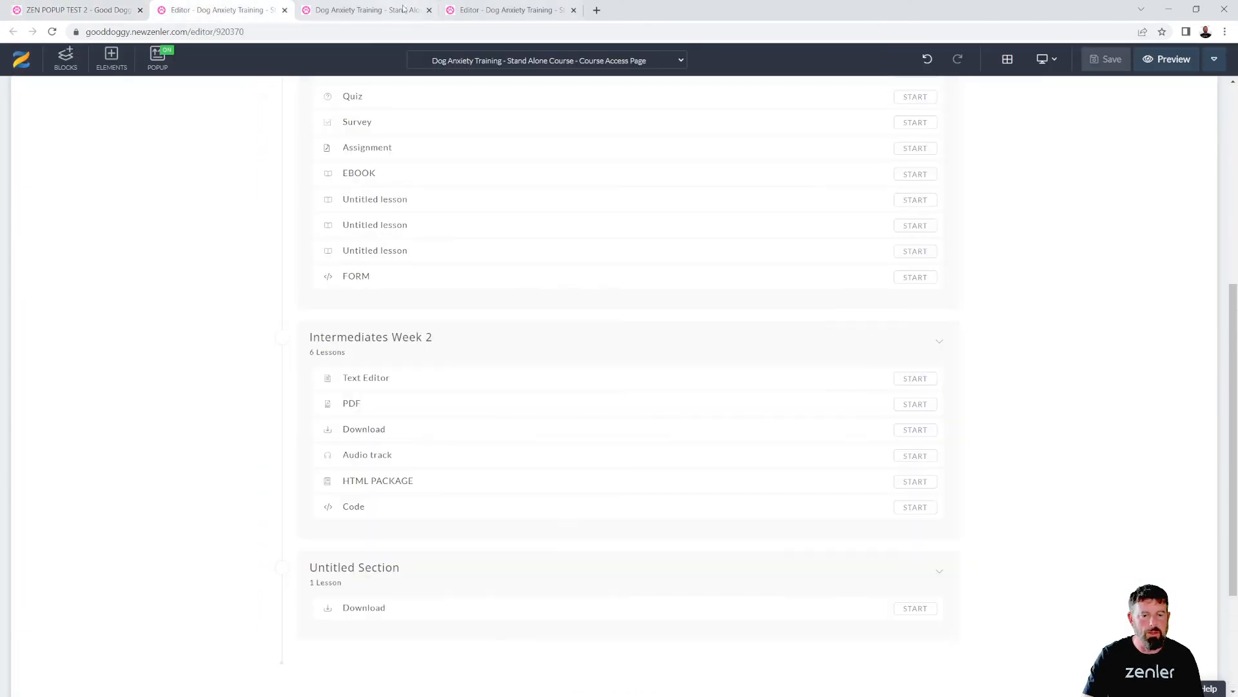
pyautogui.click(385, 10)
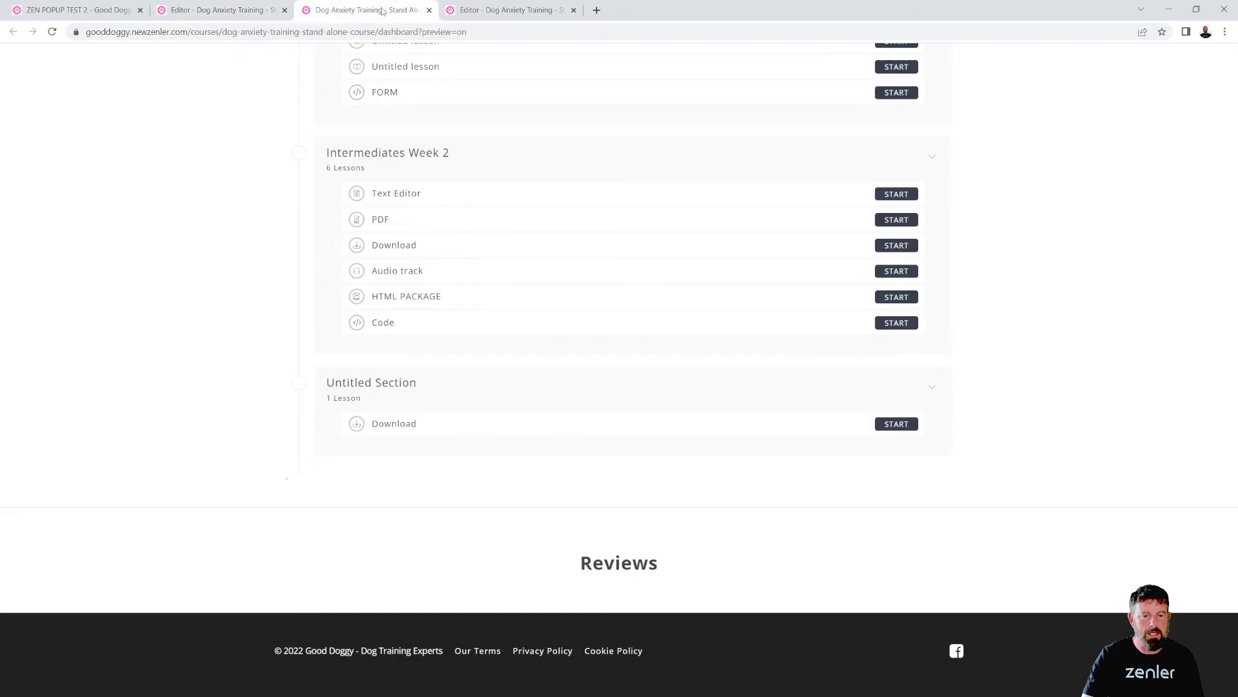
pyautogui.scroll(5, 580, 536)
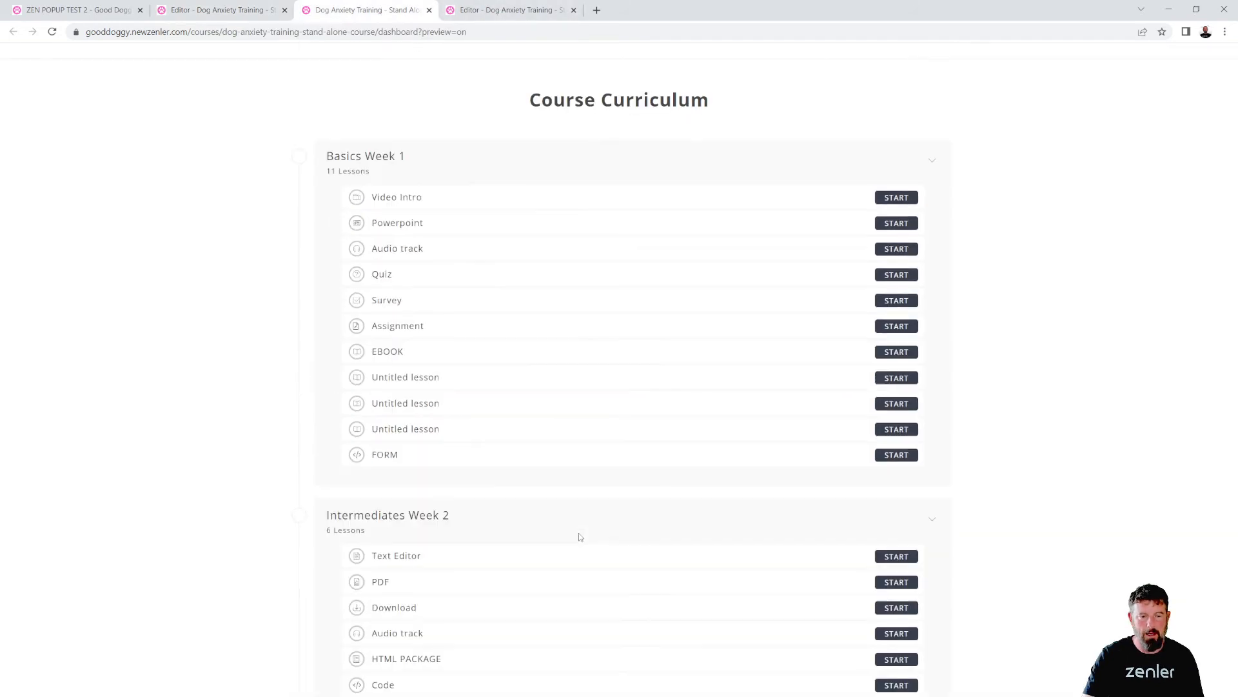
pyautogui.scroll(3, 580, 535)
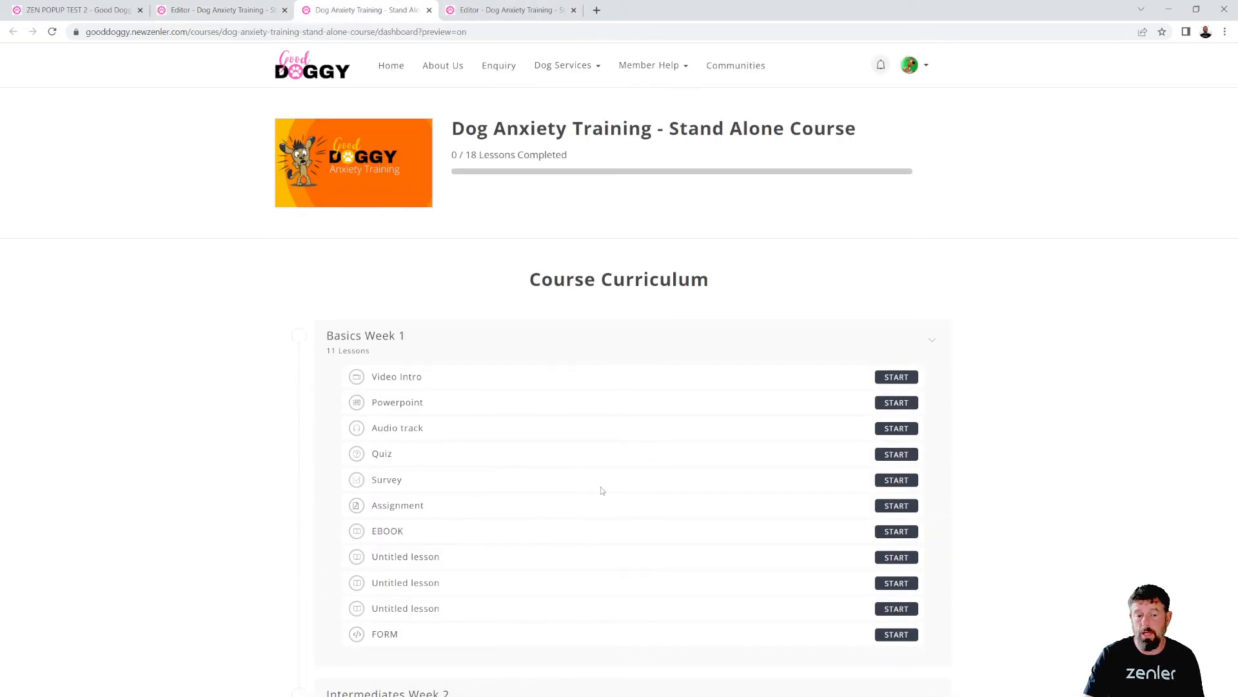
pyautogui.scroll(-8, 601, 487)
pyautogui.scroll(7, 1092, 456)
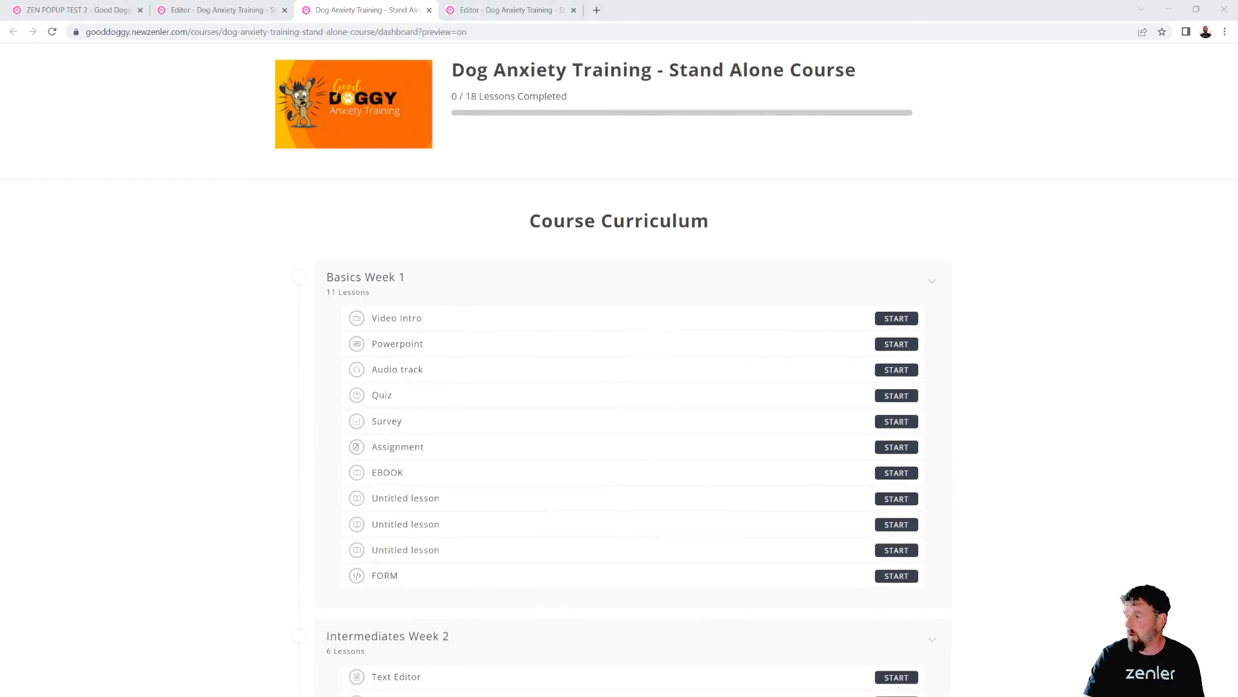
# - Return to the student's Incognito window and start a course review with a five-star rating and the title "Great Course"
pyautogui.hotkey('alt', 'Tab')
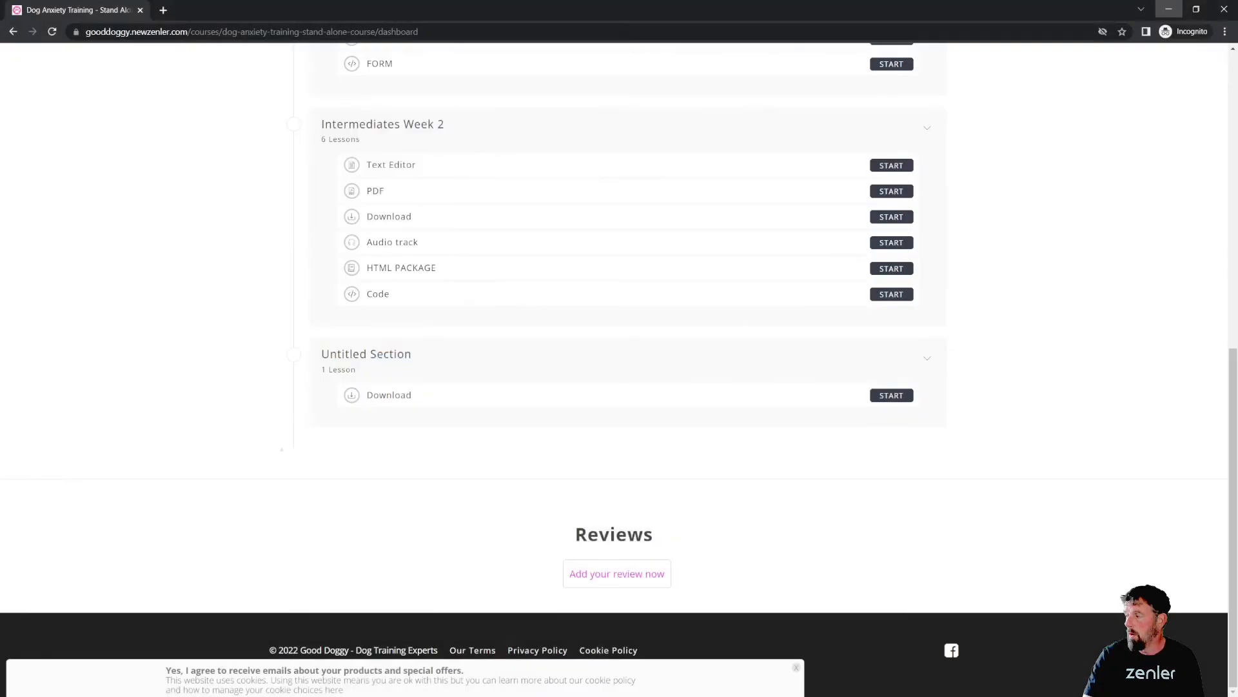
pyautogui.click(635, 574)
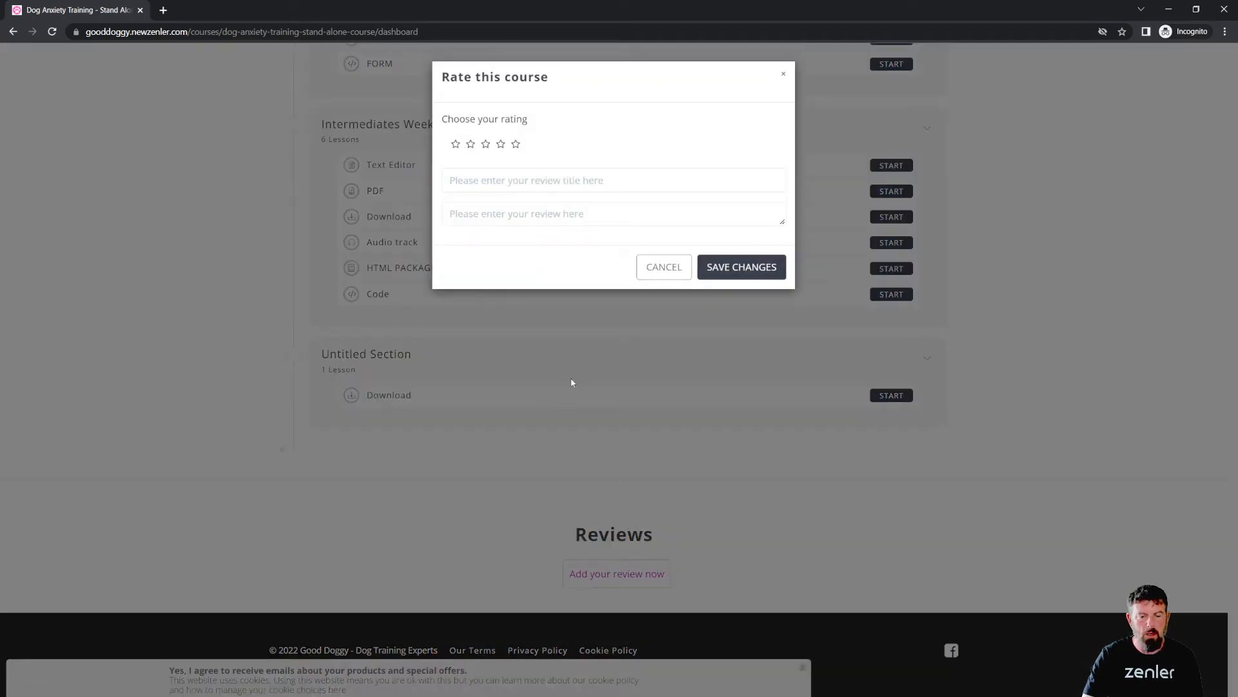
pyautogui.click(517, 144)
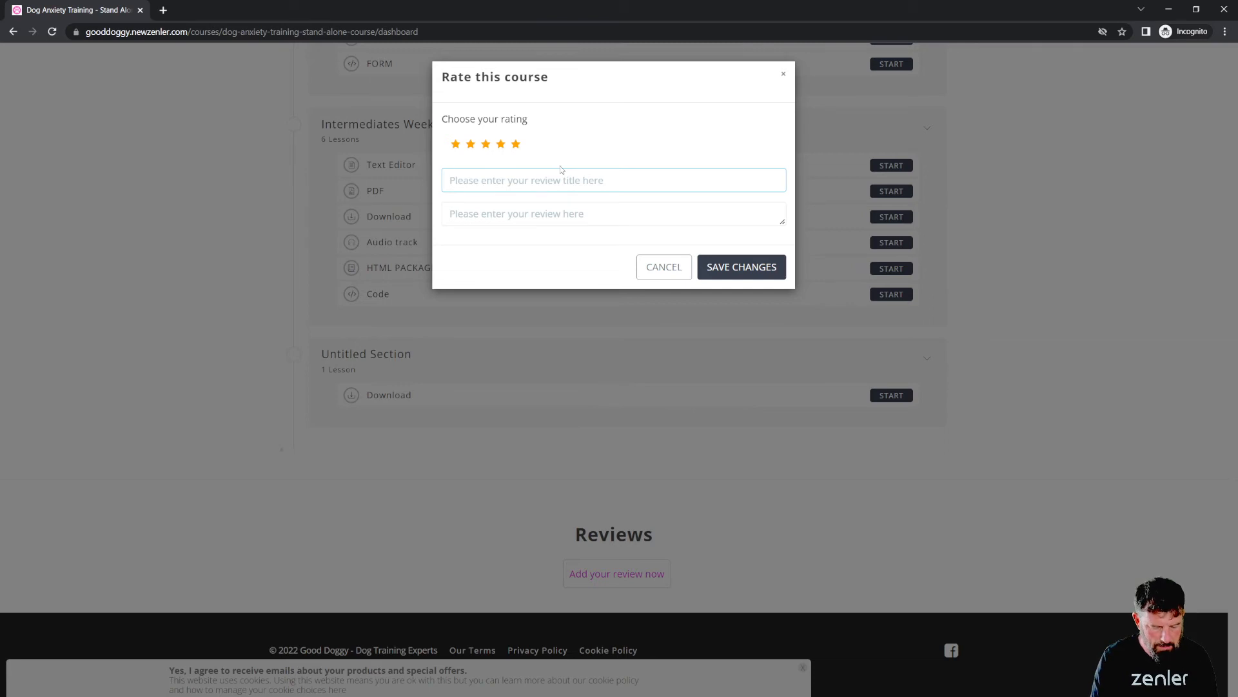
pyautogui.write('Gre')
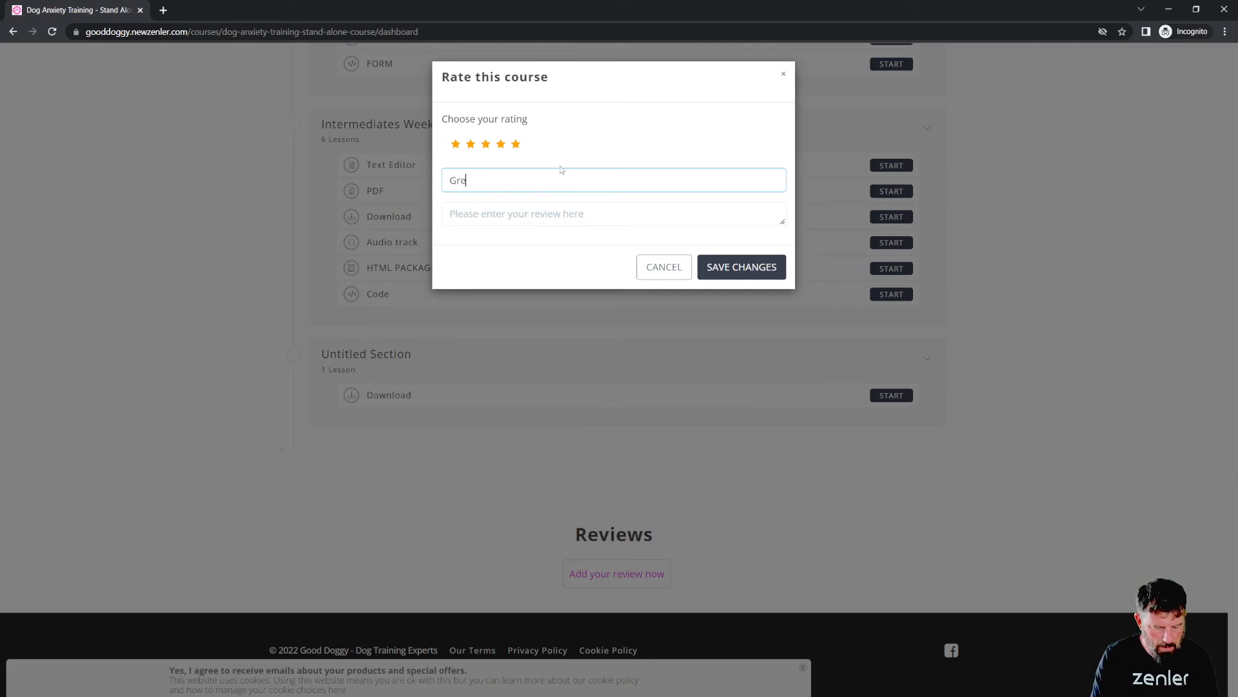
pyautogui.write('at COurse')
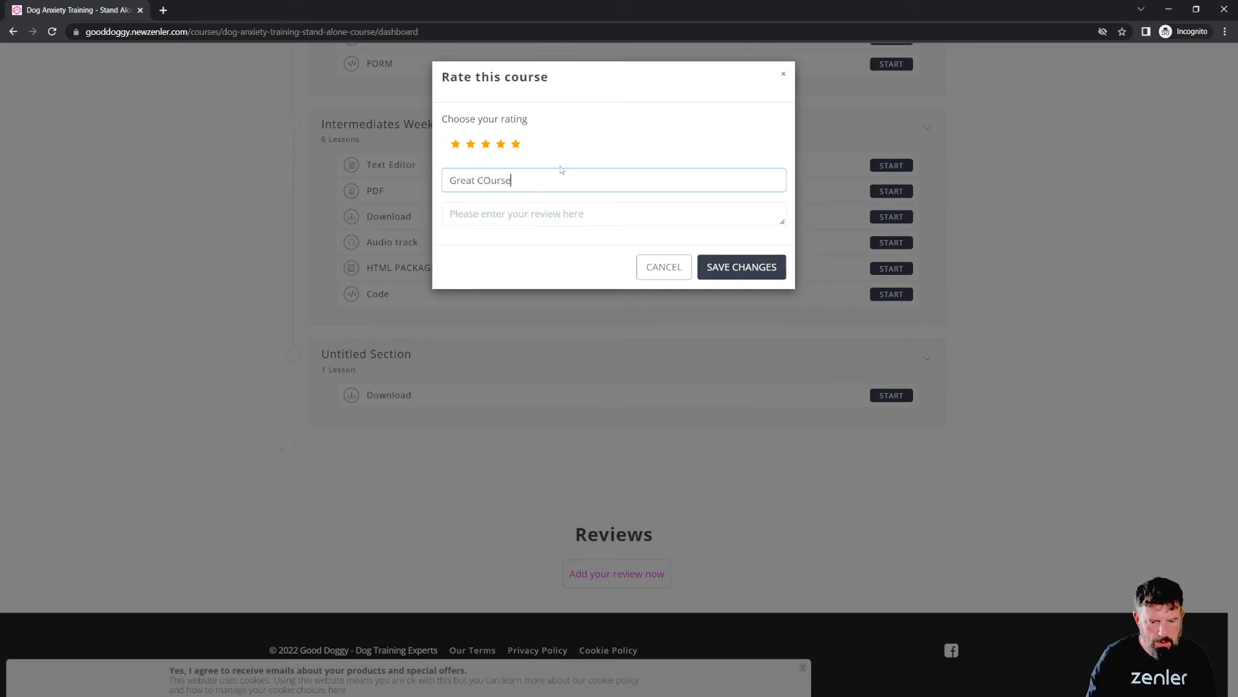
pyautogui.moveTo(482, 180); pyautogui.dragTo(490, 181)
pyautogui.write('o')
# - Enter the review text "This is an amazing course for learning how to de stress your dog", save the review and check its status
pyautogui.click(518, 206)
pyautogui.write('THis is an amazing course for learning how to de ')
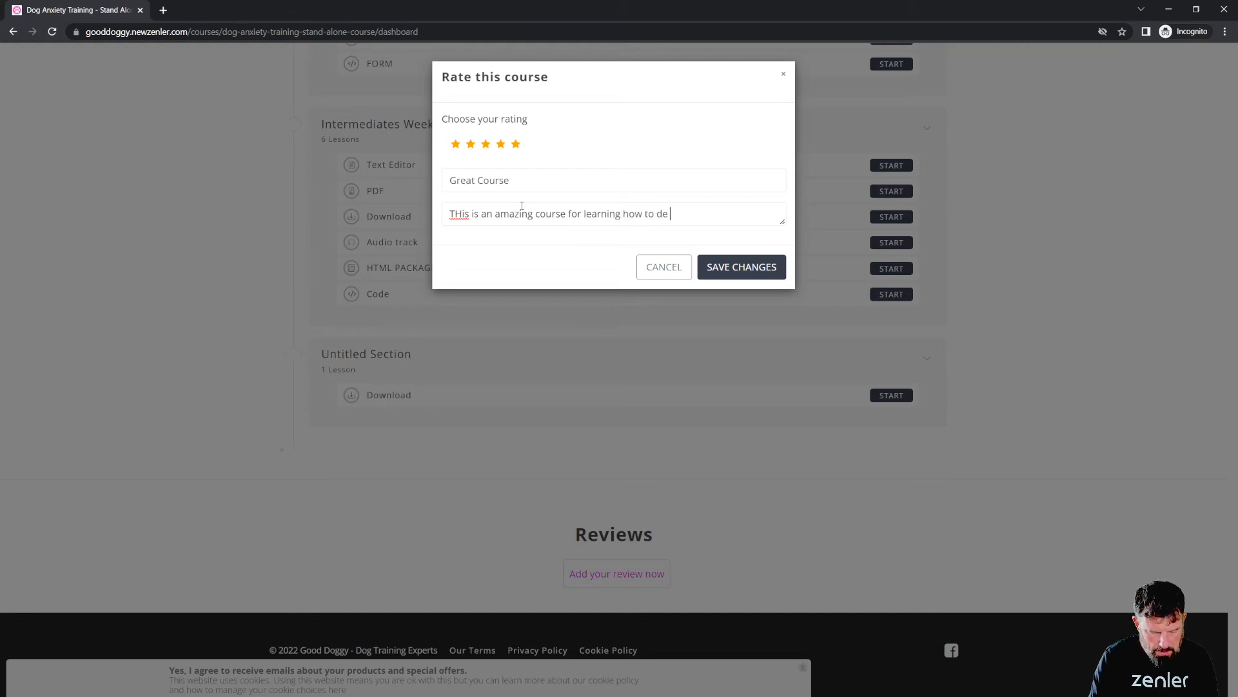
pyautogui.write('stress your dog')
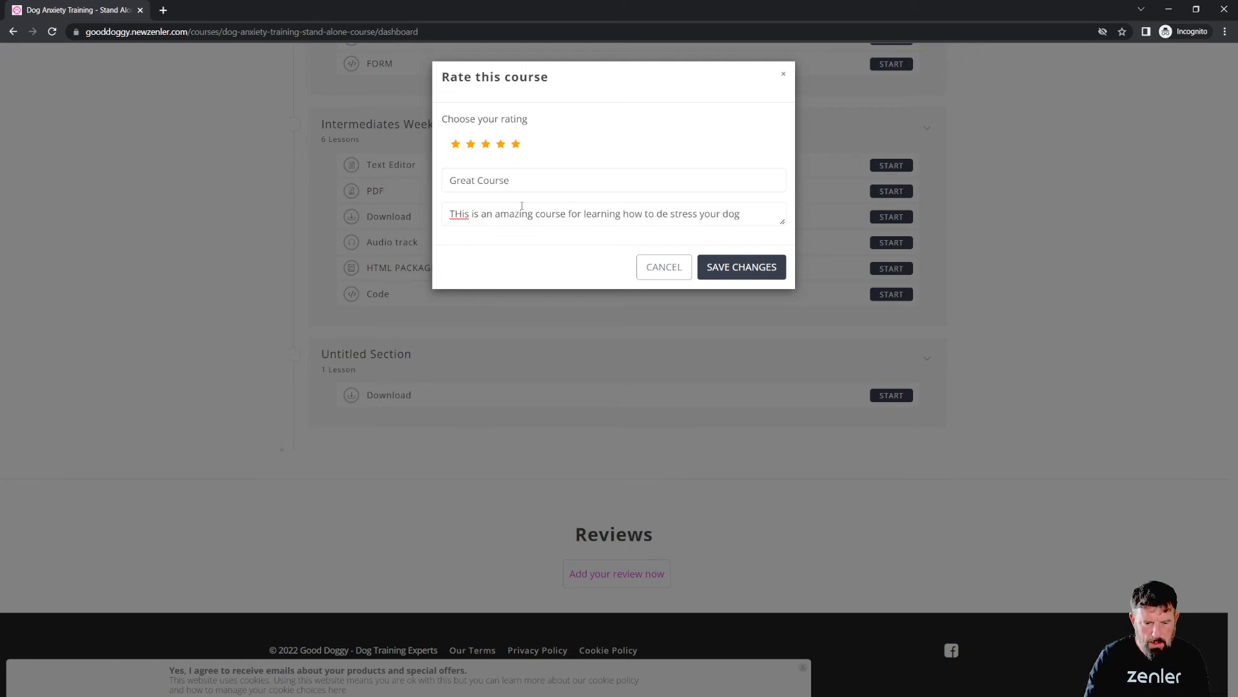
pyautogui.moveTo(461, 213); pyautogui.dragTo(455, 214)
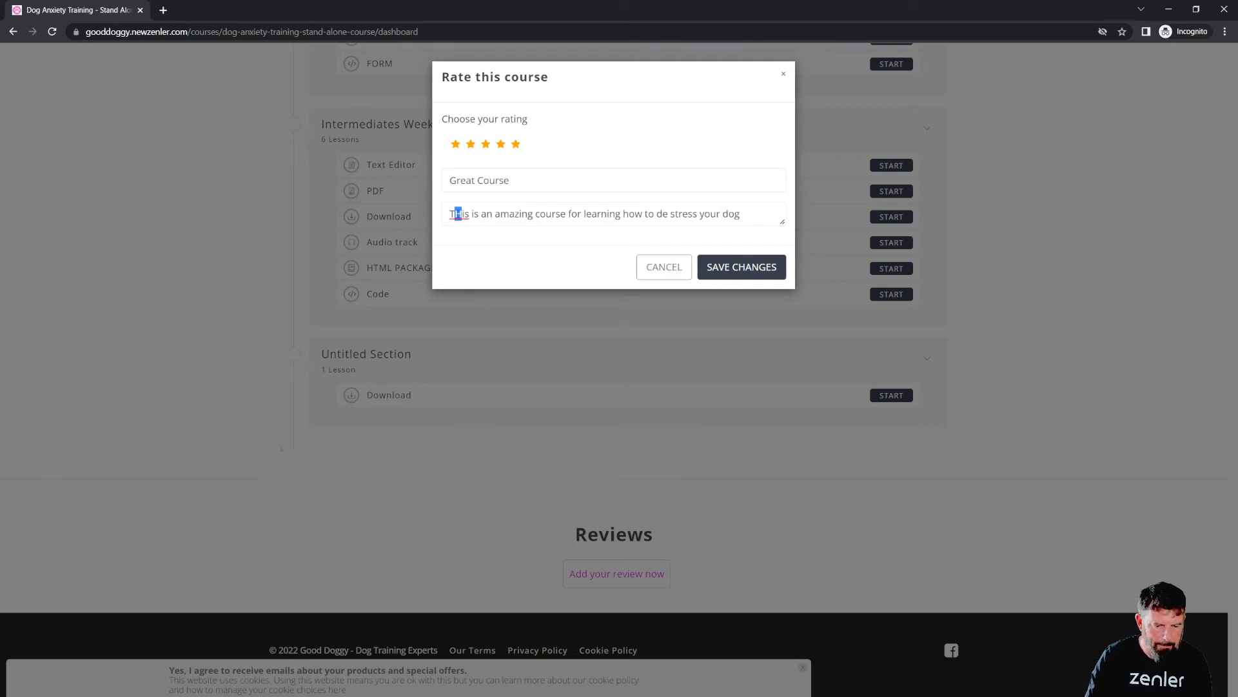
pyautogui.write('h')
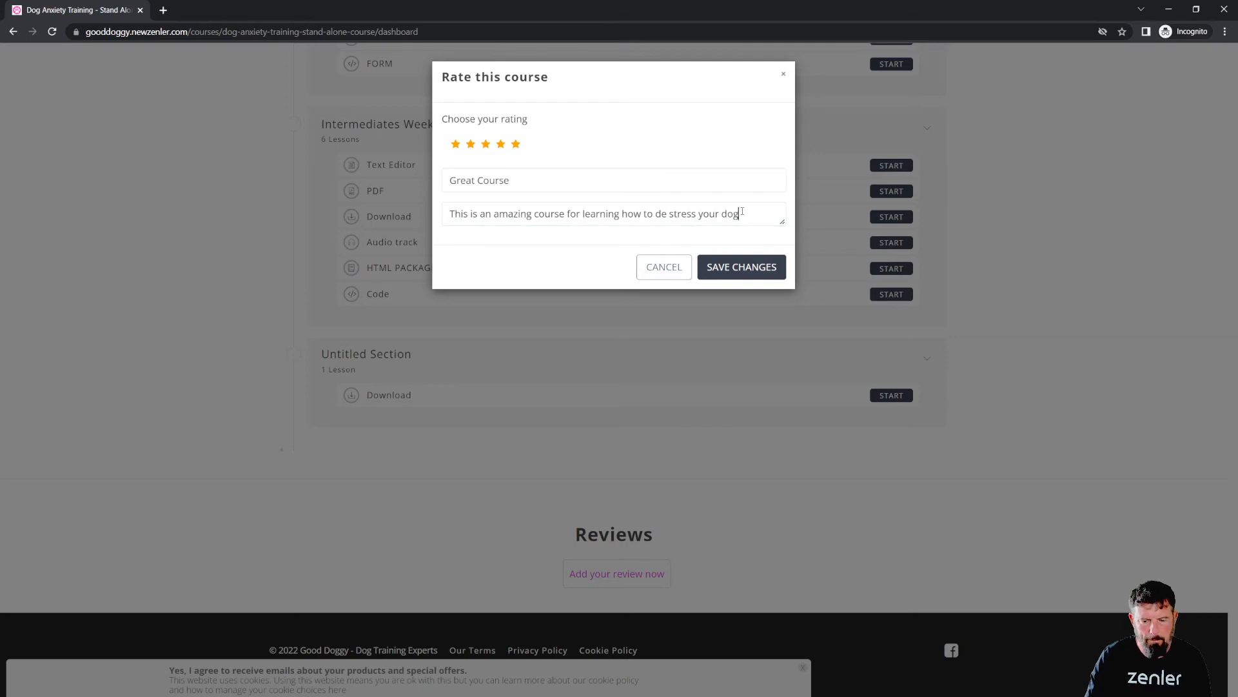
pyautogui.click(745, 272)
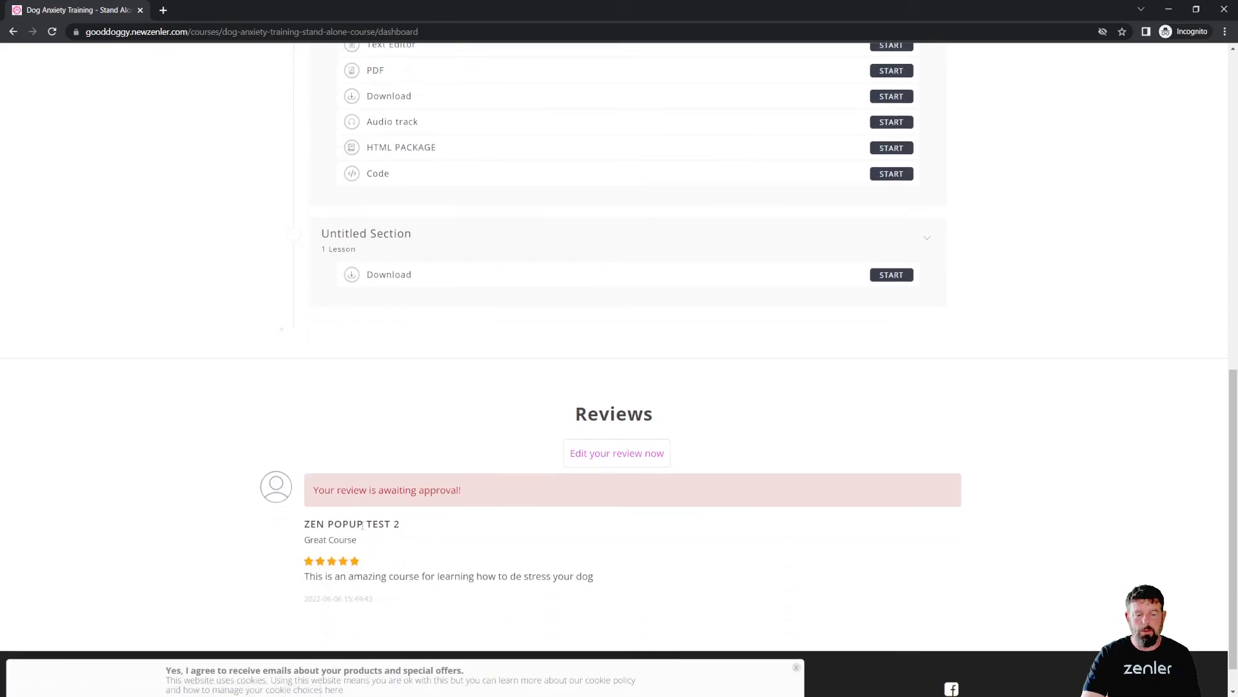
pyautogui.moveTo(316, 488); pyautogui.dragTo(470, 485)
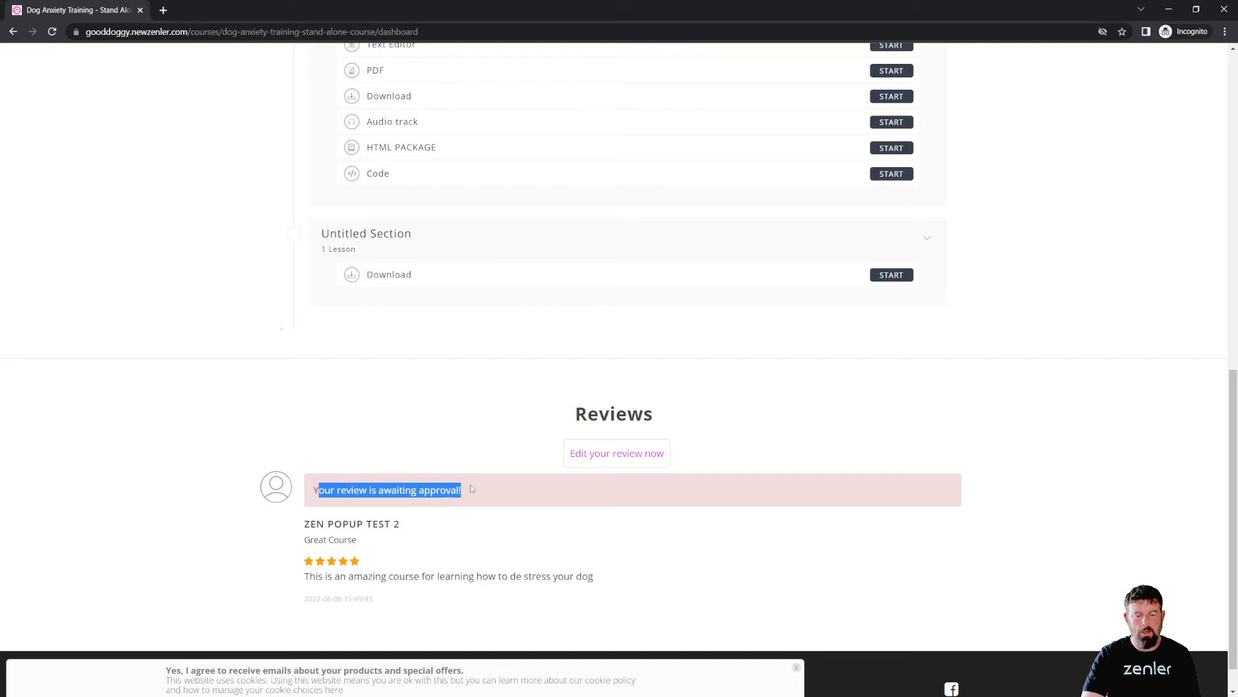
pyautogui.click(701, 545)
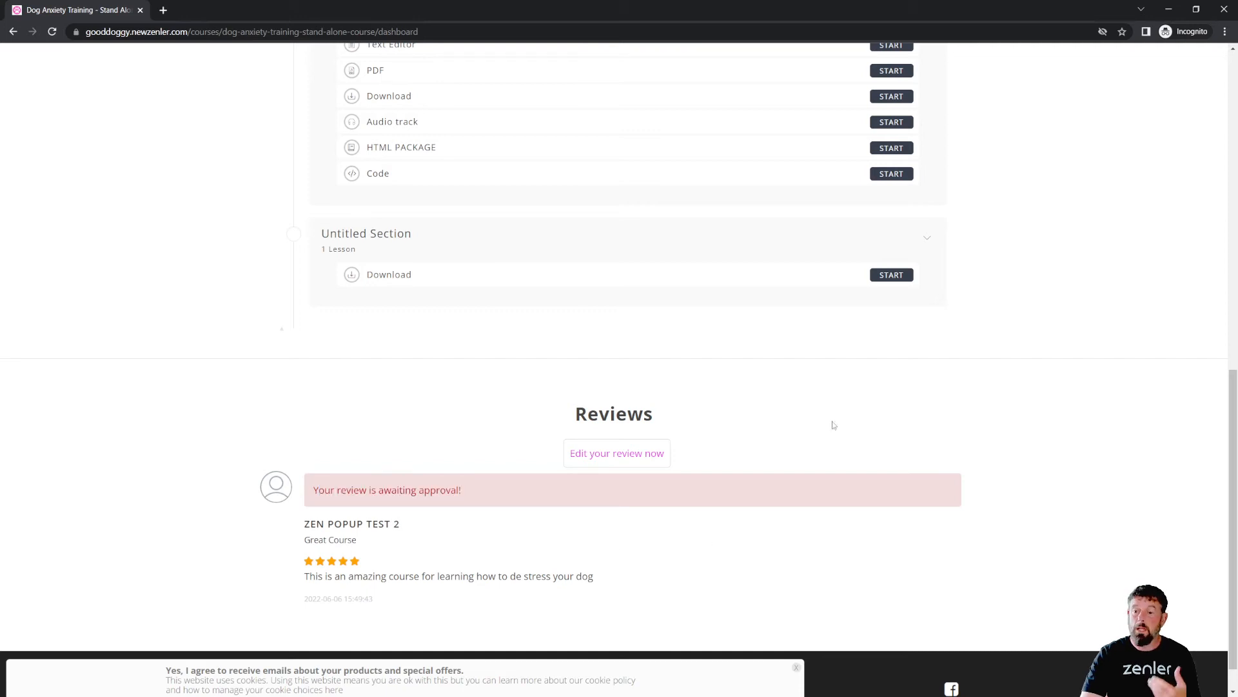
# - Open the course Reviews page in the admin window and locate the overview entry for Dog Anxiety Training - Stand Alone Course
pyautogui.click(1170, 10)
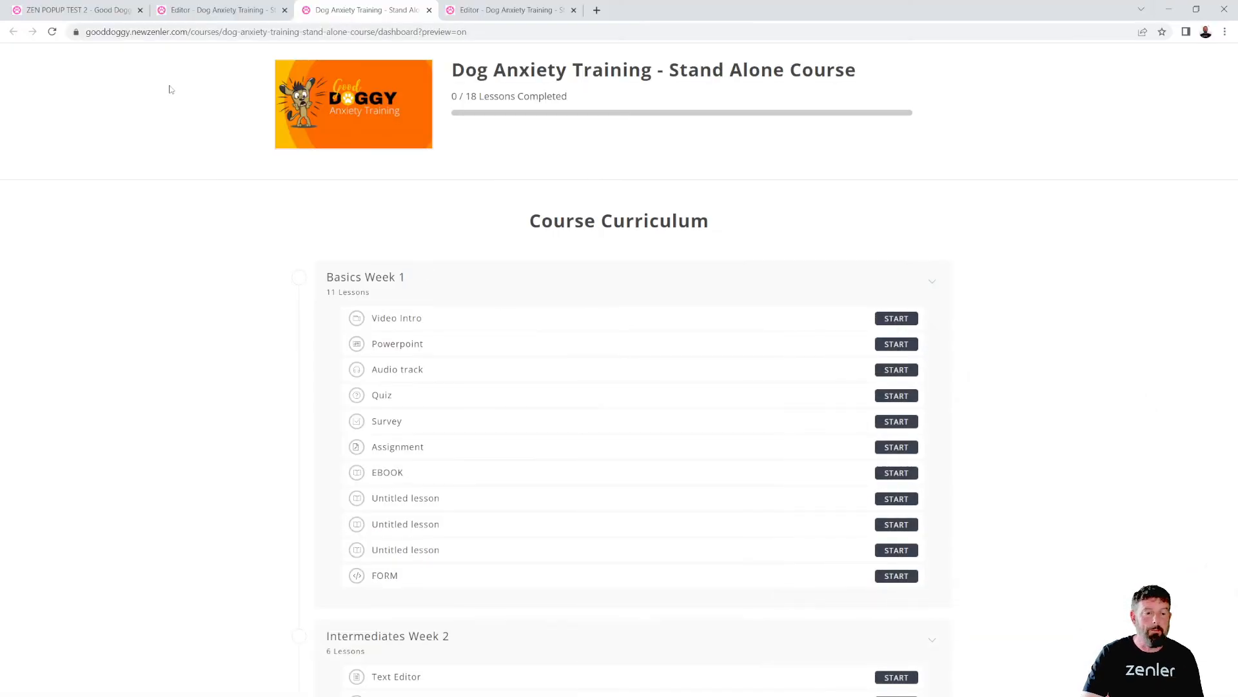
pyautogui.click(89, 12)
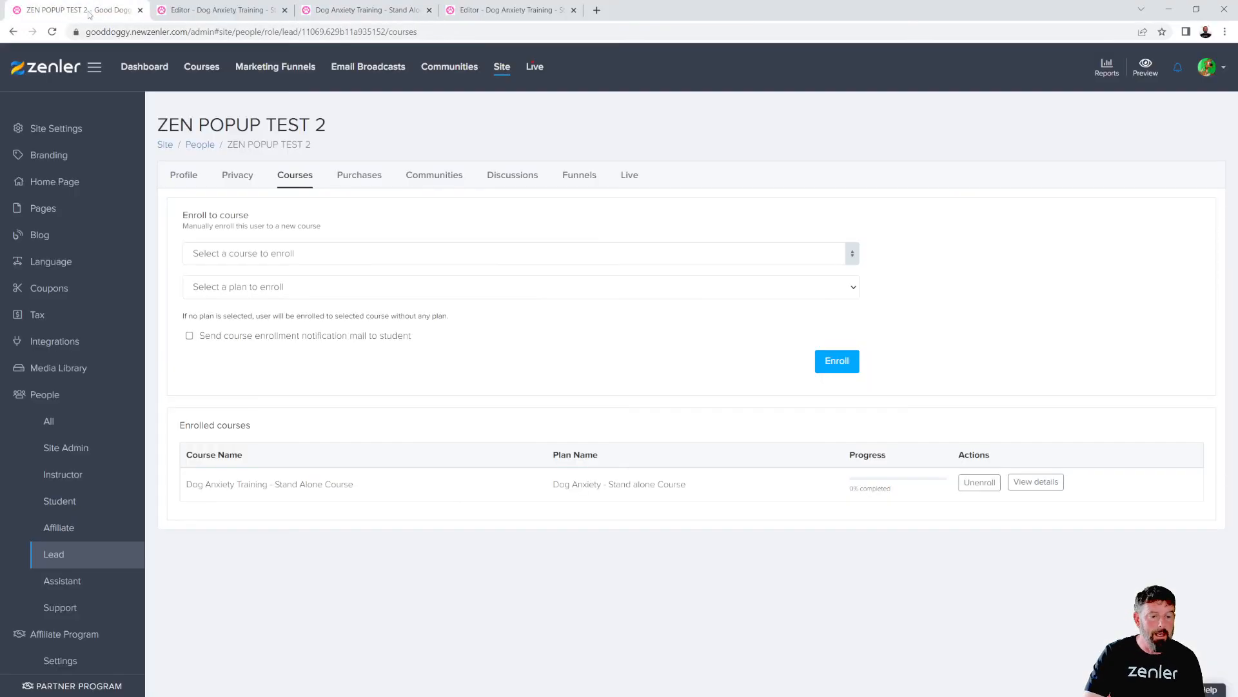
pyautogui.click(202, 70)
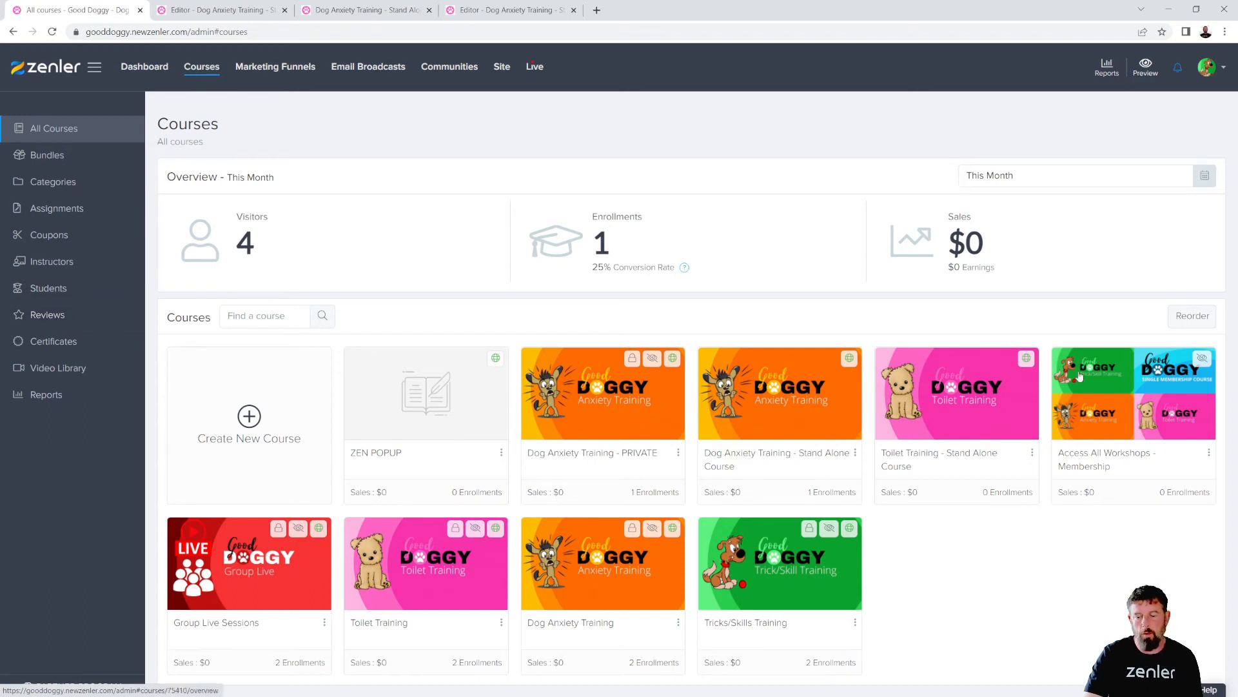
pyautogui.click(46, 315)
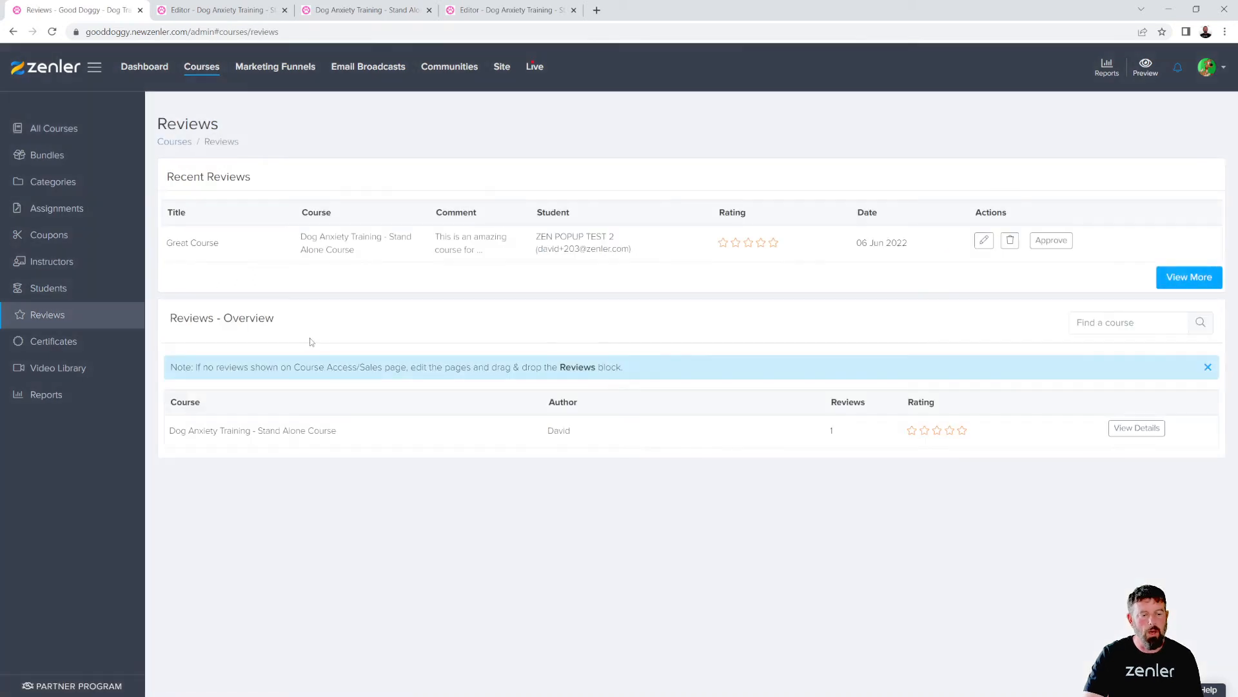
pyautogui.moveTo(175, 434); pyautogui.dragTo(367, 440)
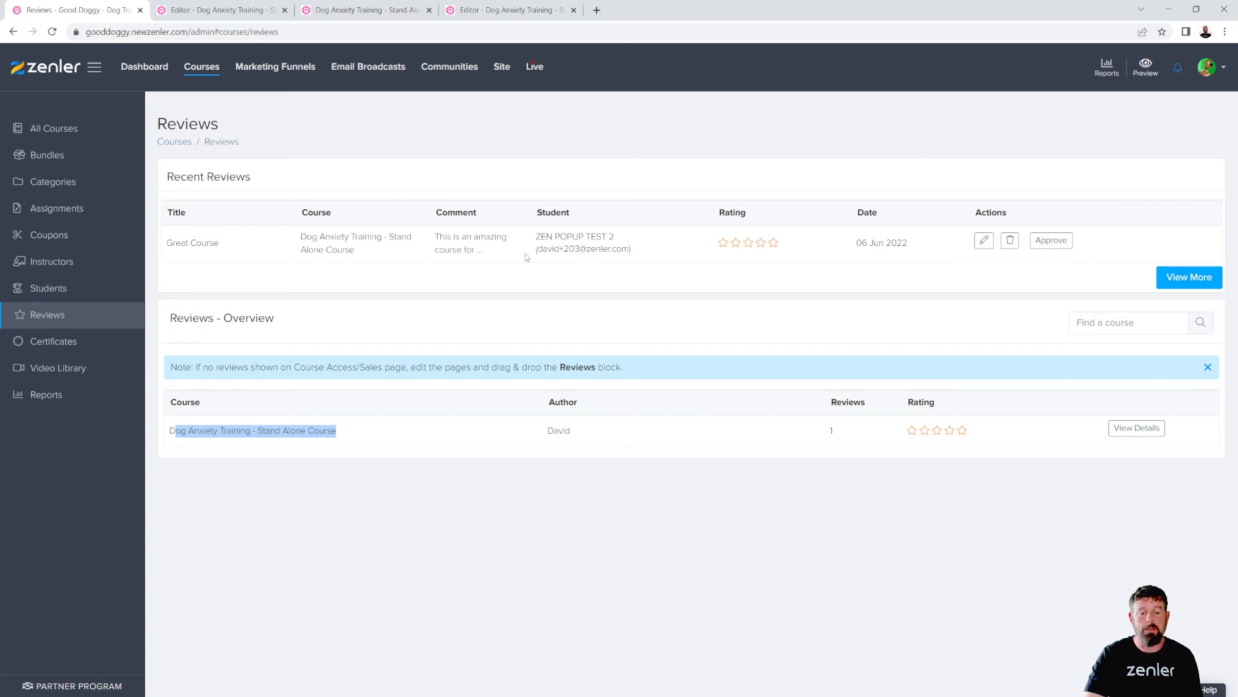
# - Look at the edit form of the "Great Course" review, return to the reviews list and approve the review
pyautogui.click(984, 242)
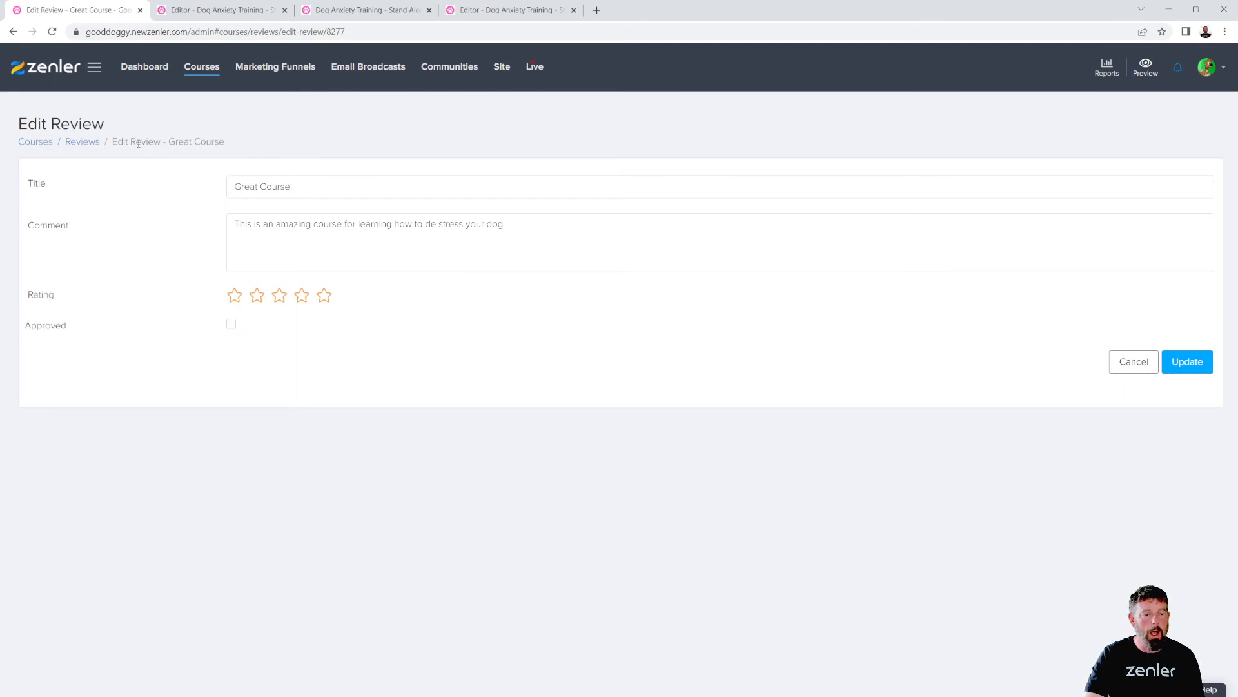
pyautogui.click(82, 142)
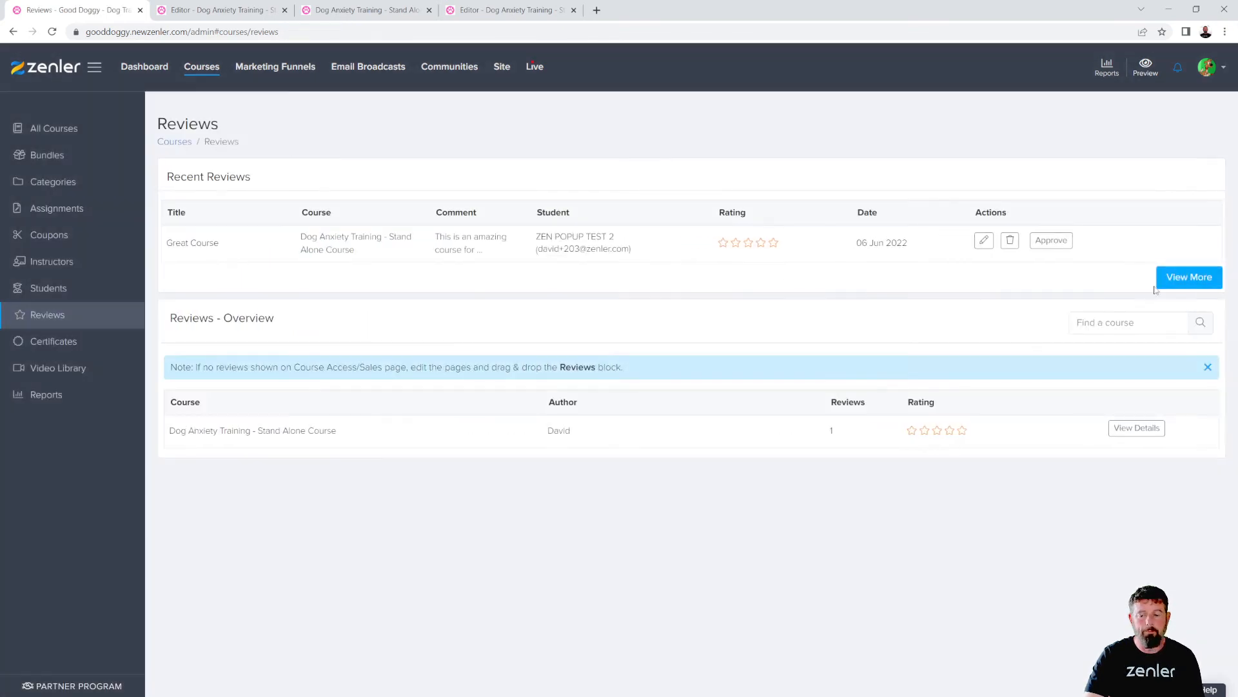
pyautogui.click(1050, 242)
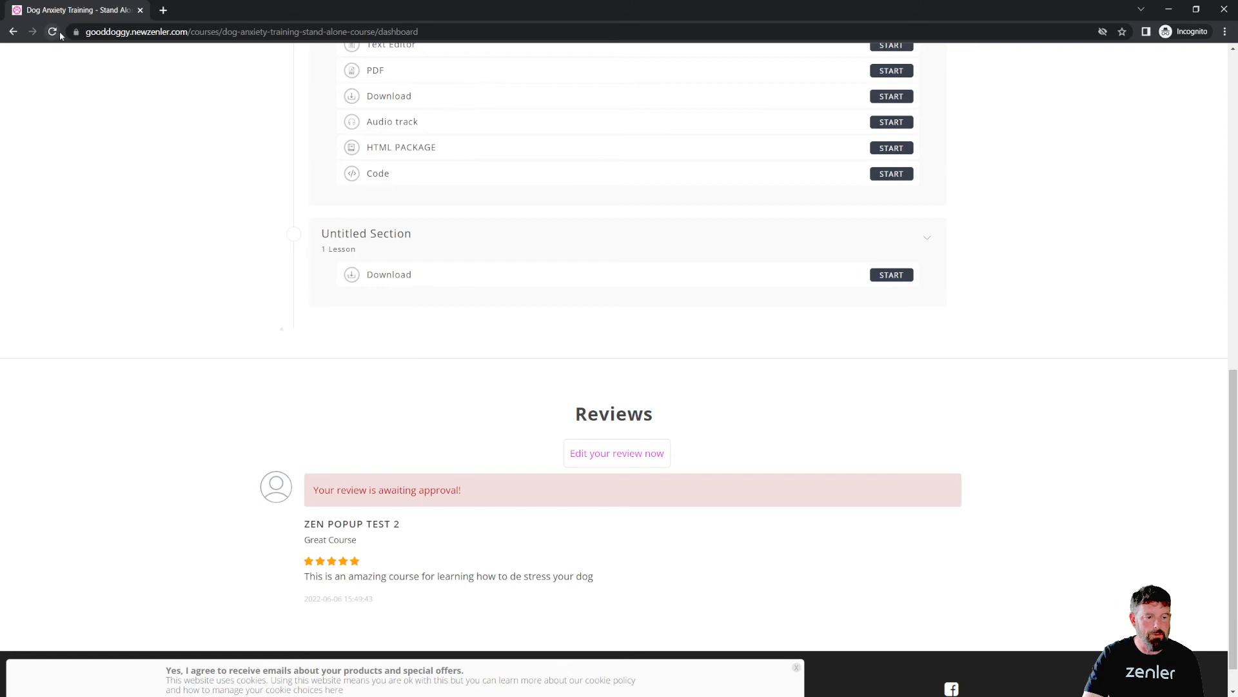
# - Switch to the student's Incognito window, reload the course access page and check its Reviews section
pyautogui.click(53, 32)
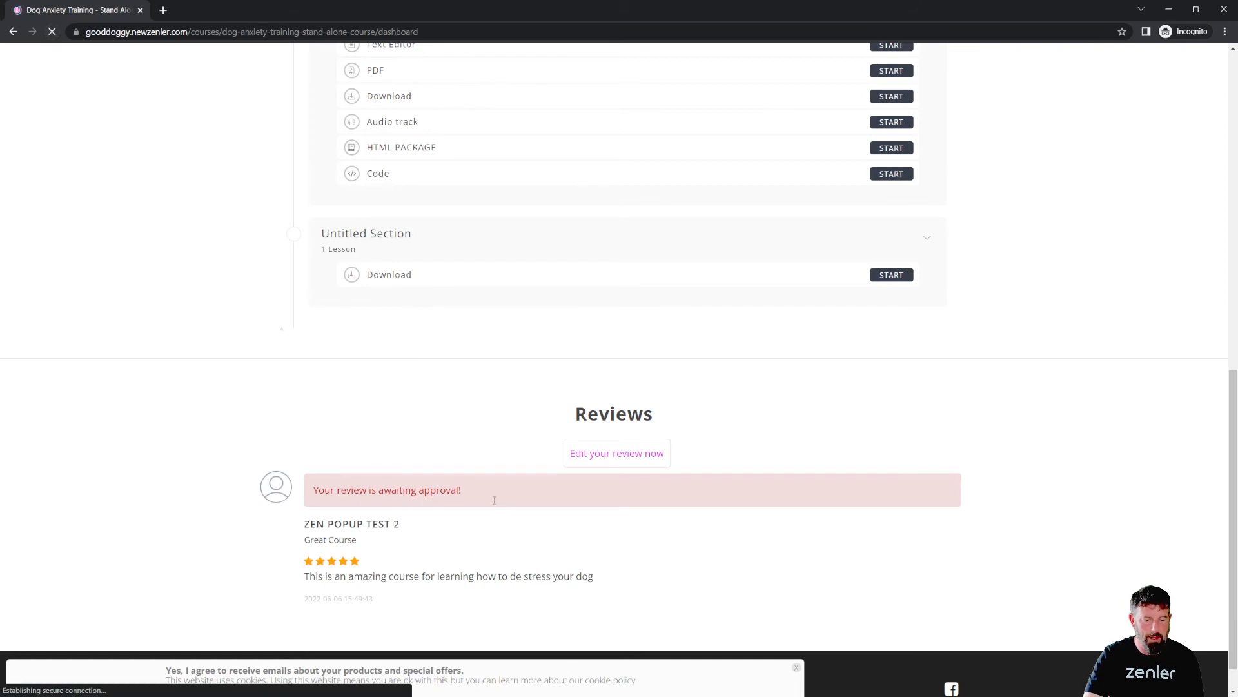
pyautogui.scroll(-2, 738, 536)
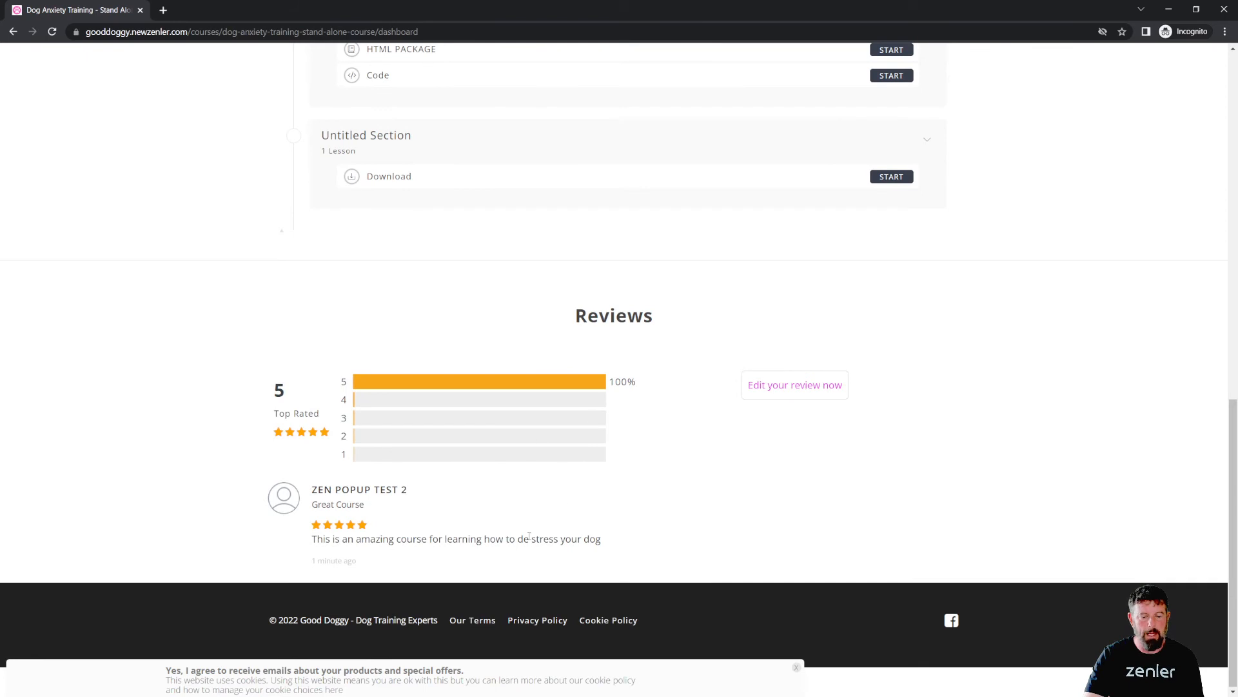
pyautogui.scroll(12, 800, 465)
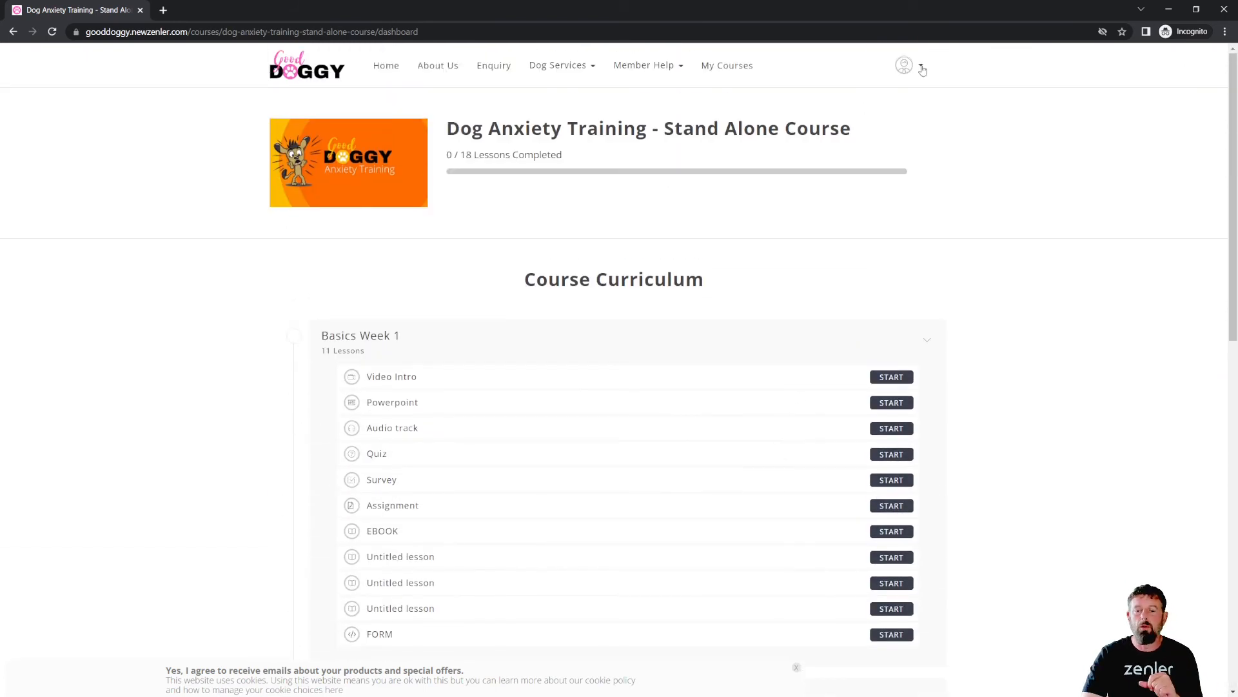
# - Sign the student out and open the Dog Anxiety Course enrolment page from the site's home page
pyautogui.click(922, 71)
pyautogui.click(831, 132)
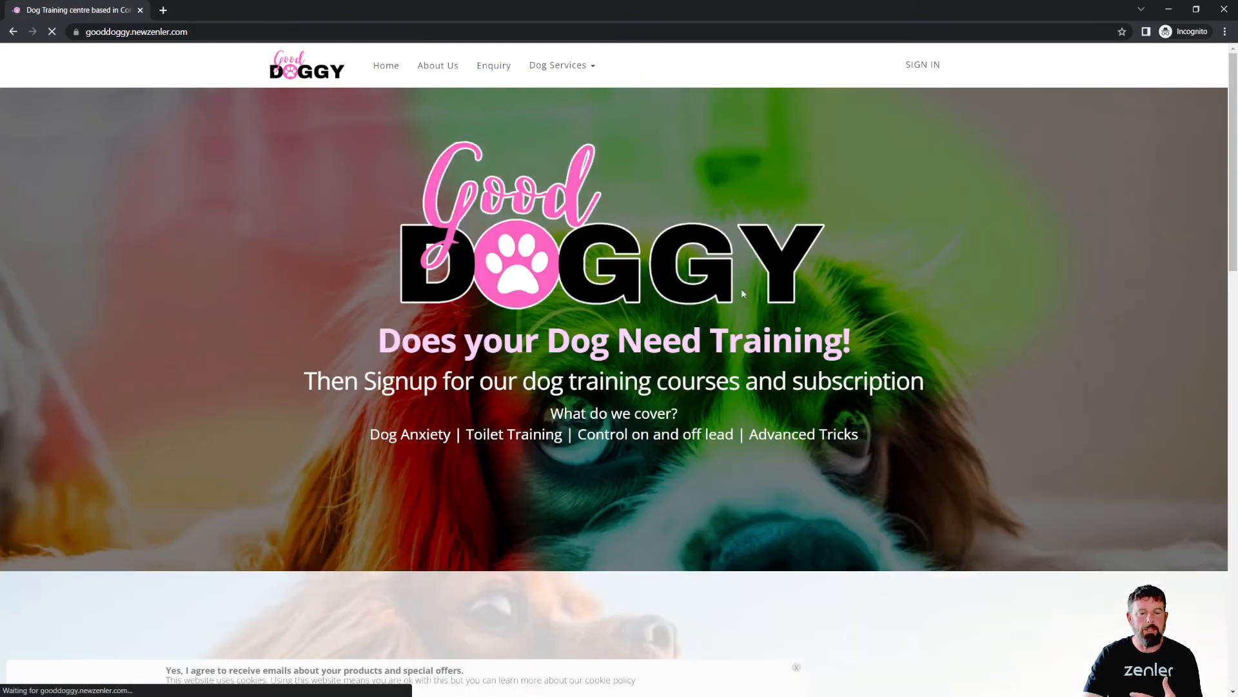
pyautogui.scroll(-5, 599, 234)
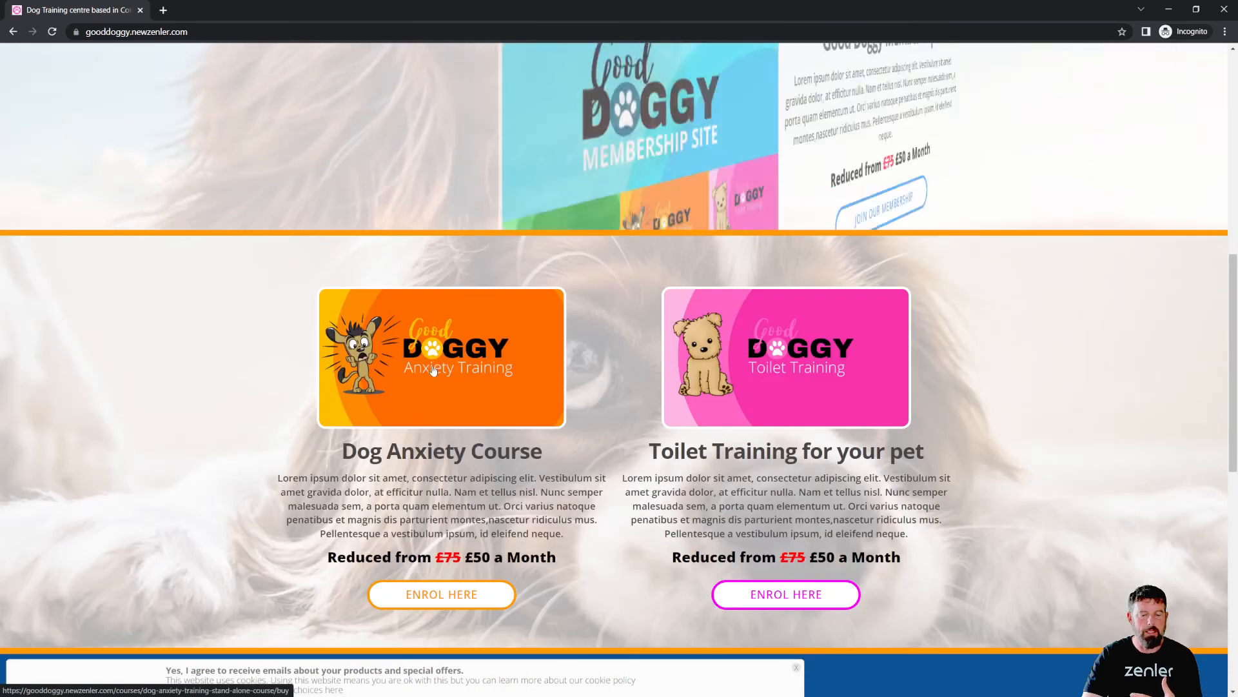
pyautogui.click(450, 599)
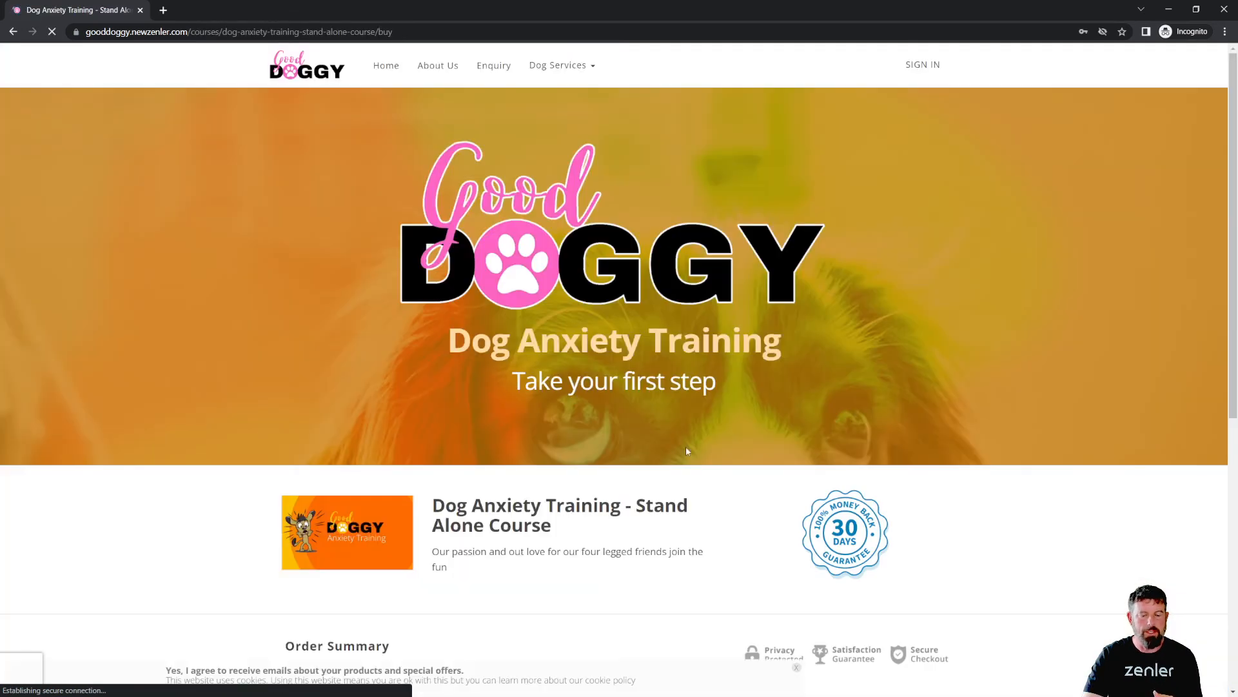
pyautogui.scroll(-3, 685, 447)
pyautogui.scroll(3, 680, 452)
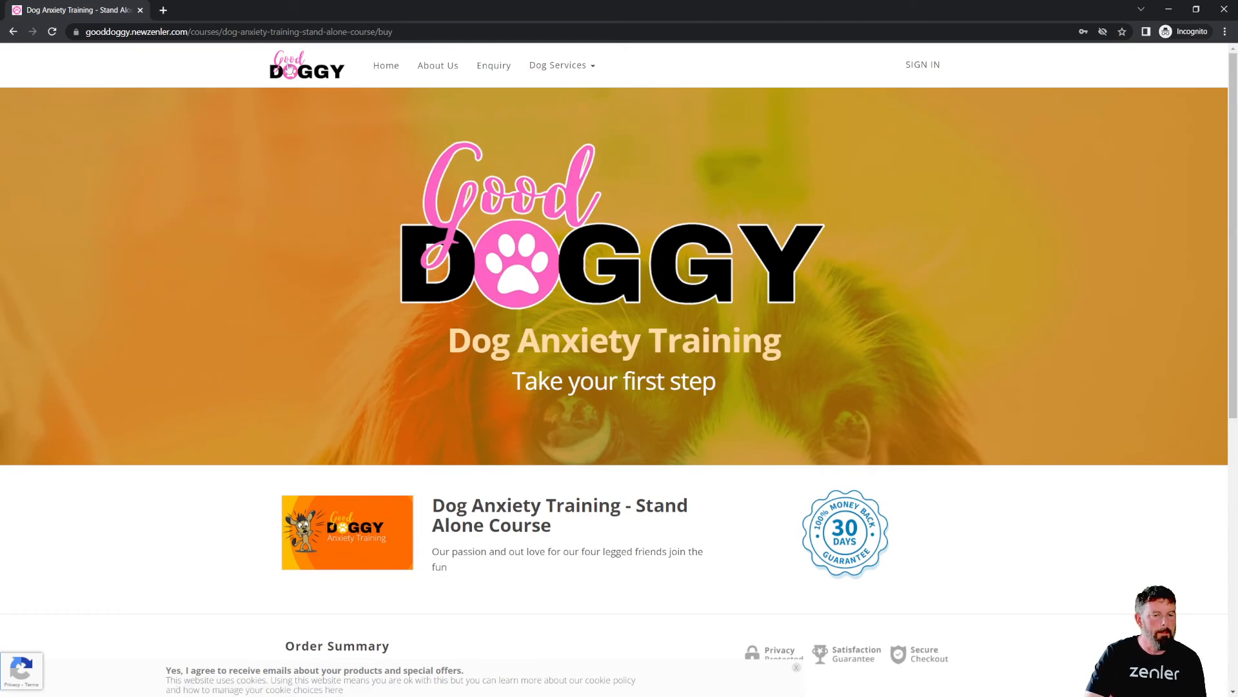
# - Open the course's sales page by removing "buy" from the address, and examine it for a Reviews section
pyautogui.moveTo(395, 32); pyautogui.dragTo(383, 32)
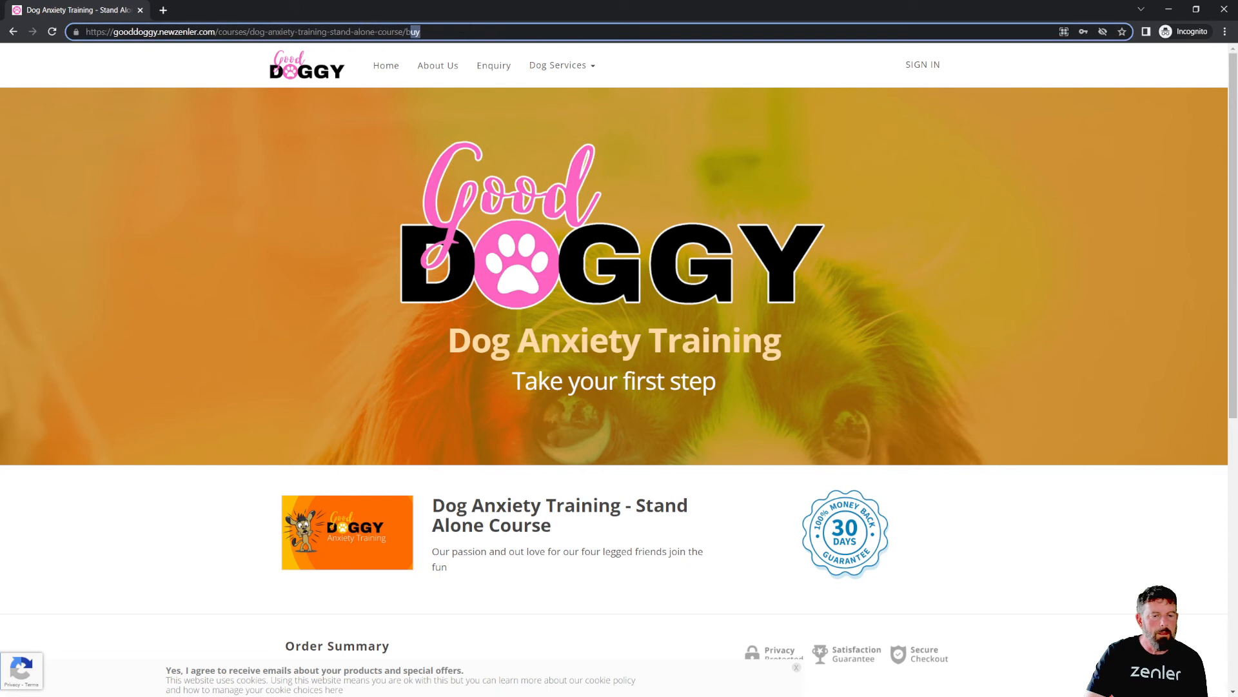
pyautogui.press('BackSpace')
pyautogui.press('BackSpace')
pyautogui.press('Return')
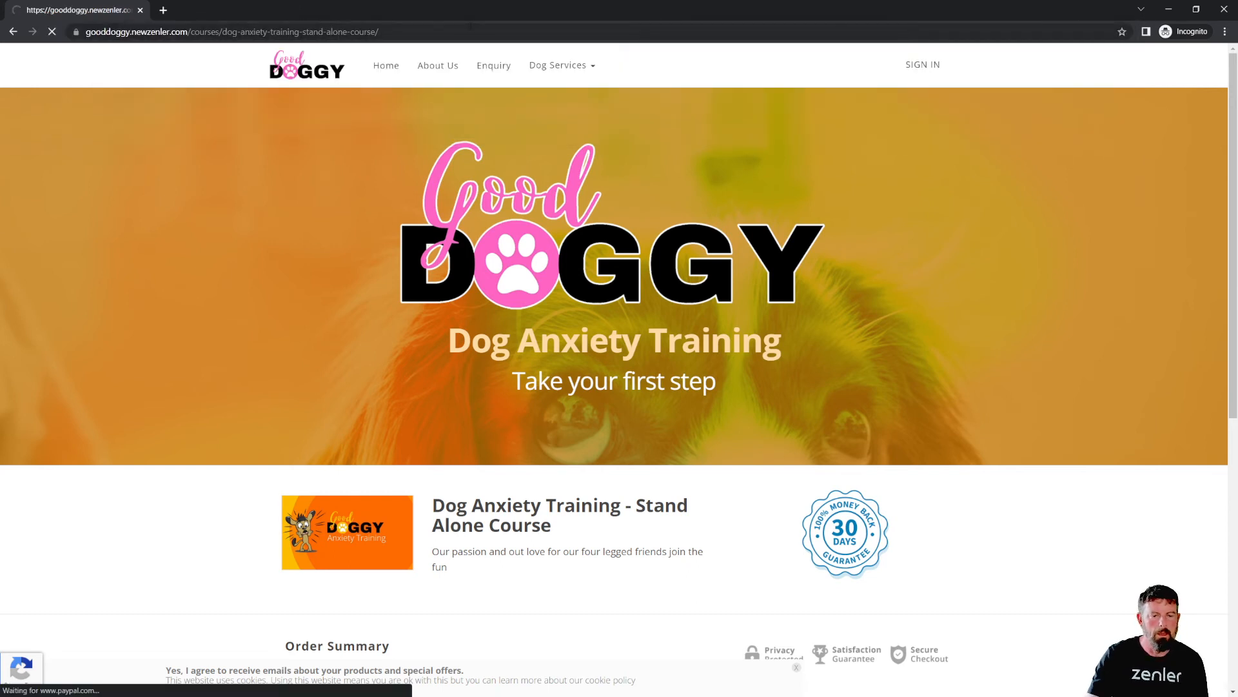
pyautogui.scroll(-8, 943, 355)
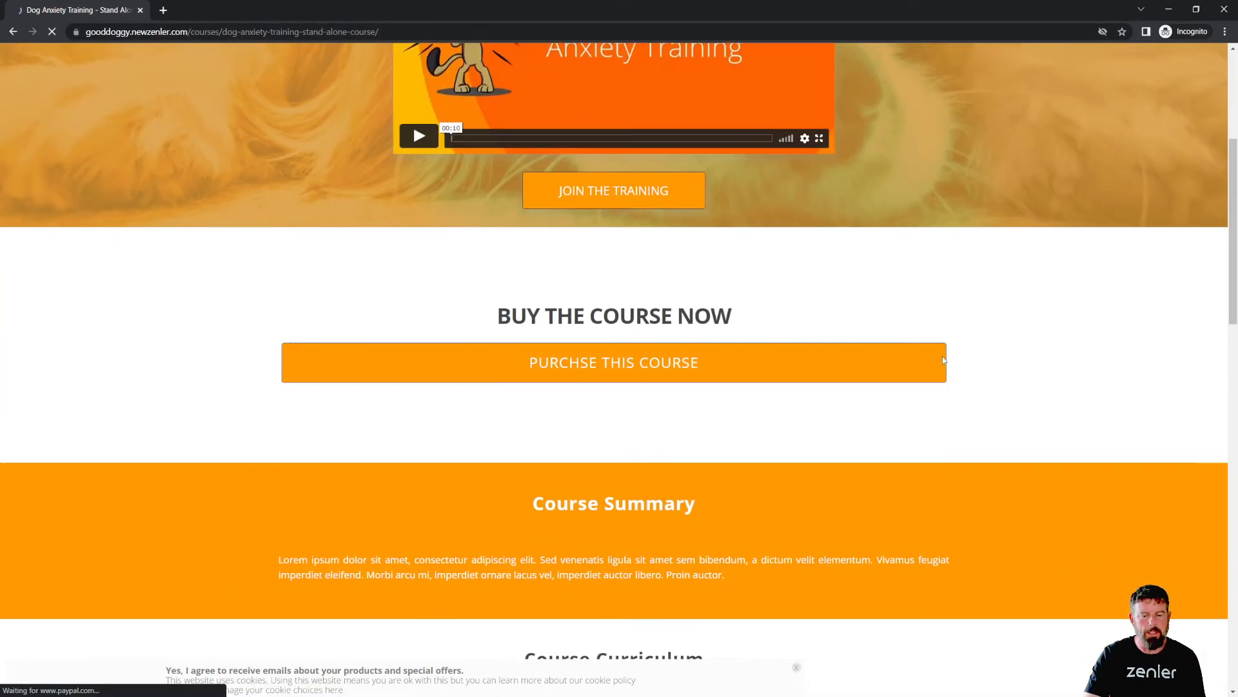
pyautogui.scroll(-15, 943, 361)
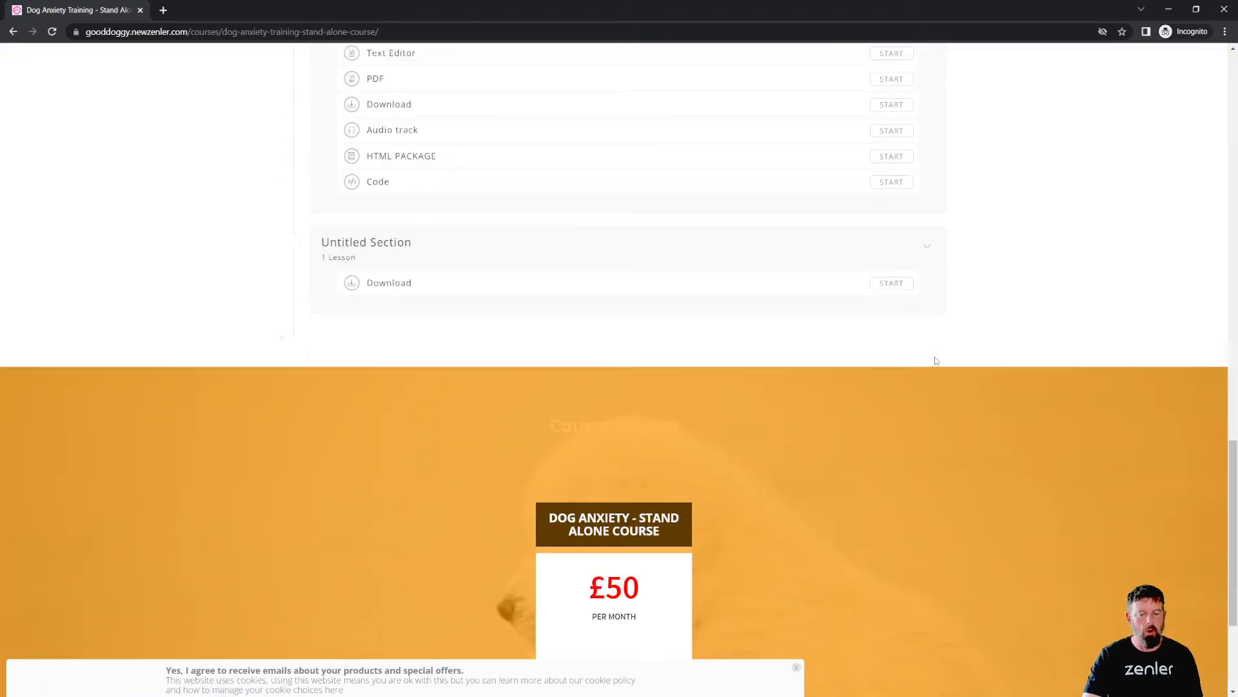
pyautogui.scroll(17, 929, 360)
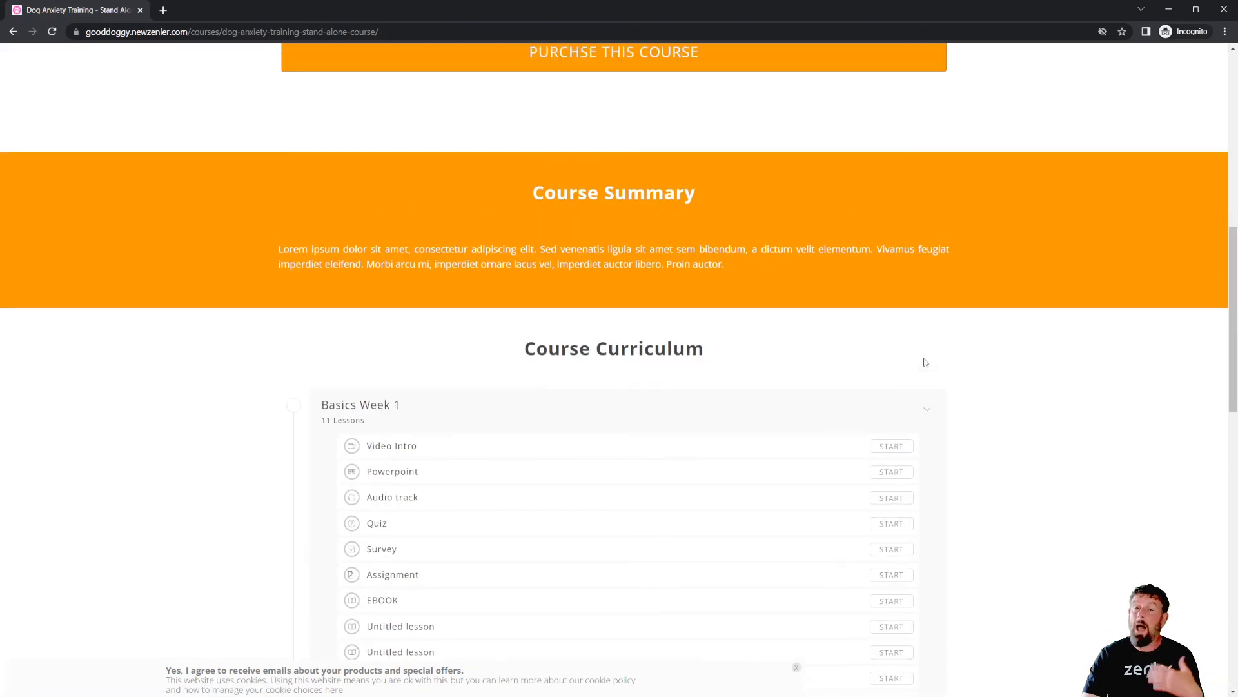
pyautogui.scroll(4, 925, 362)
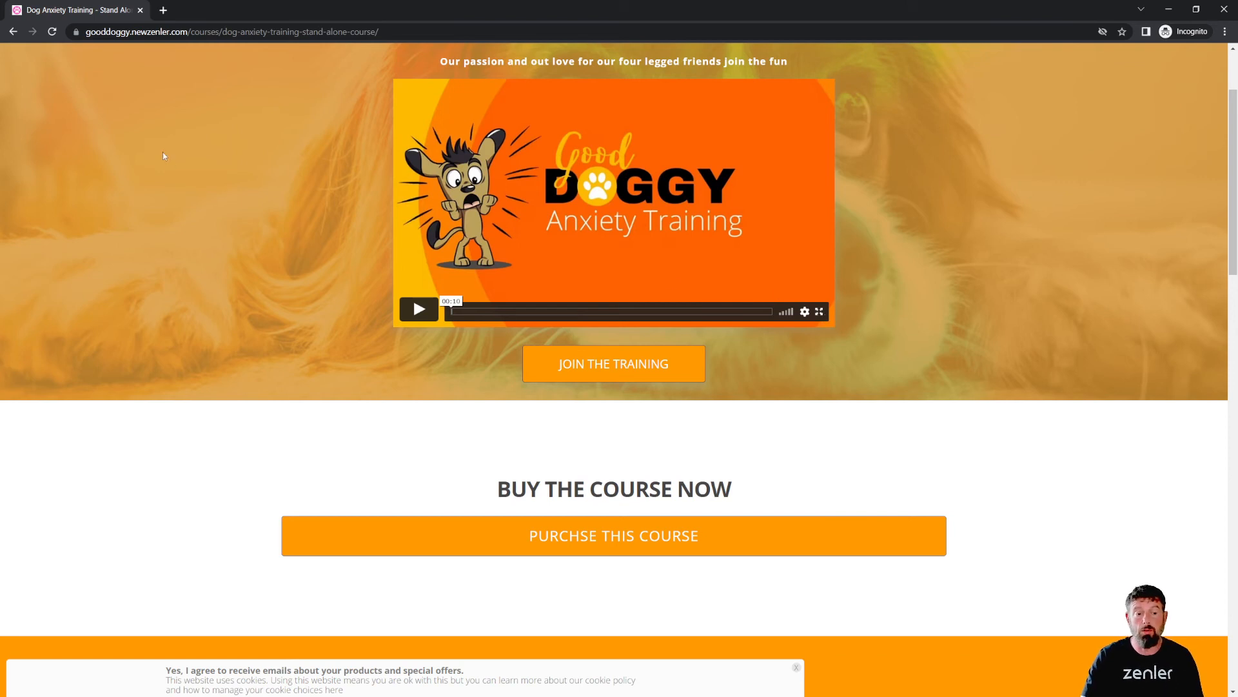
# - Return to the admin window and examine the Reviews block on the Course Access Page in the editor
pyautogui.click(1168, 11)
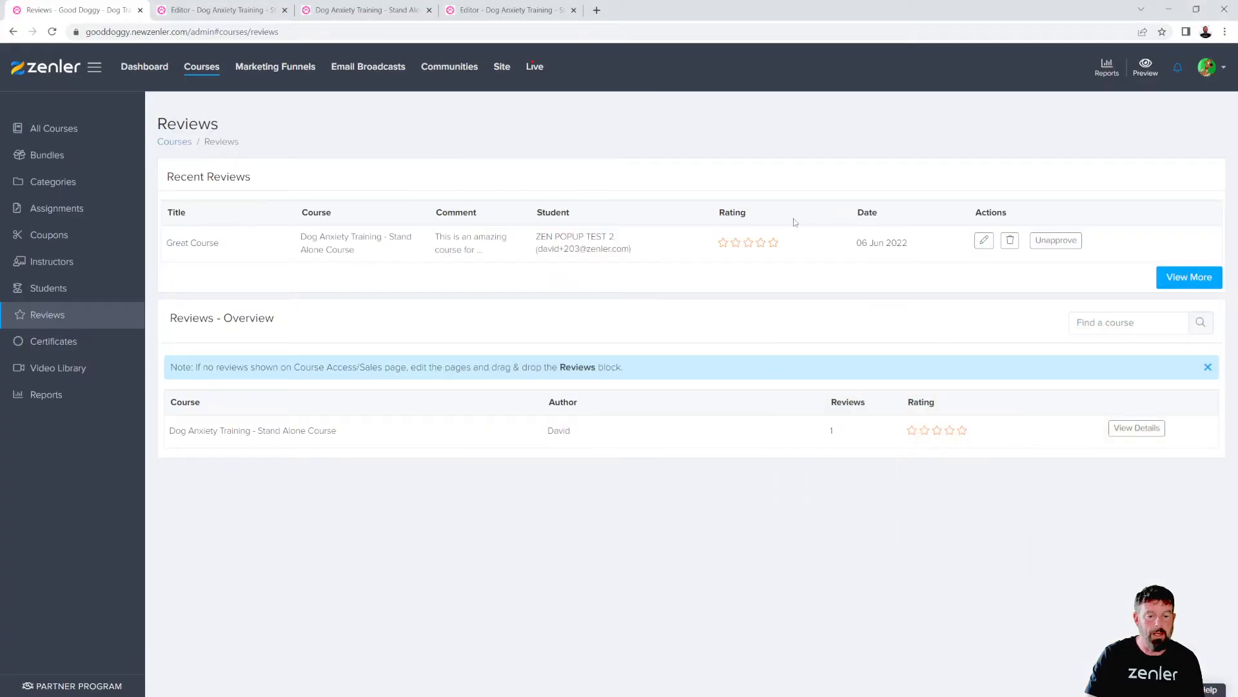
pyautogui.click(207, 71)
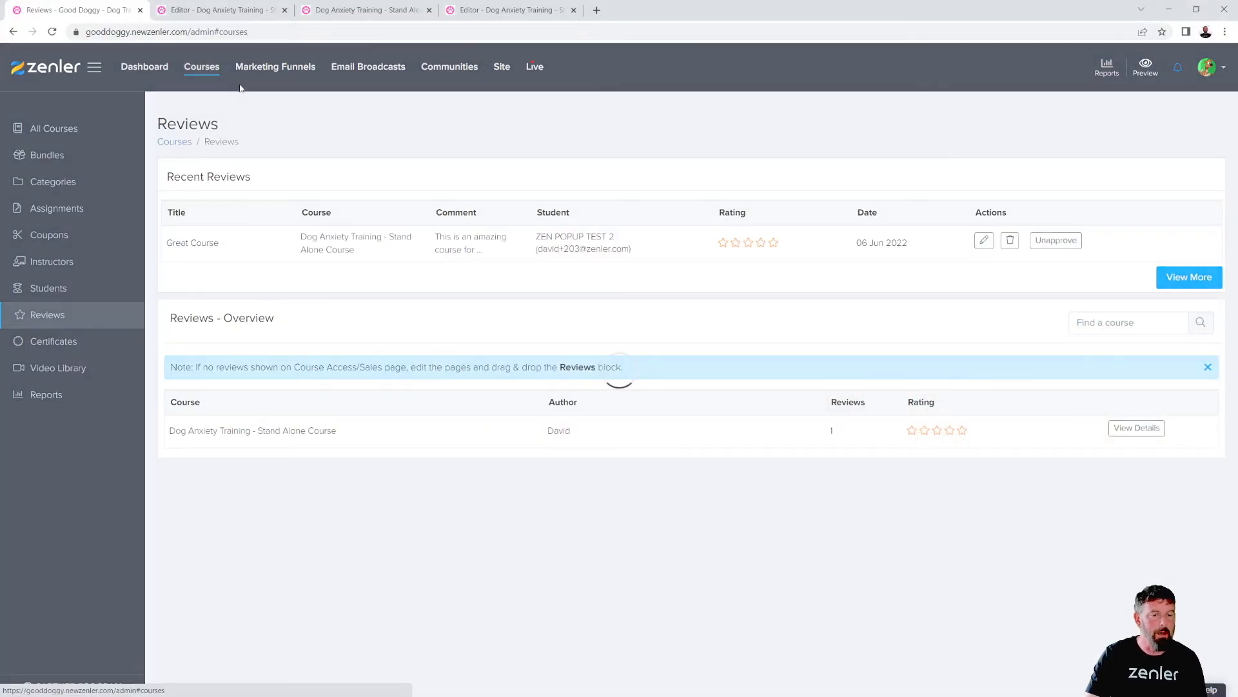
pyautogui.click(223, 9)
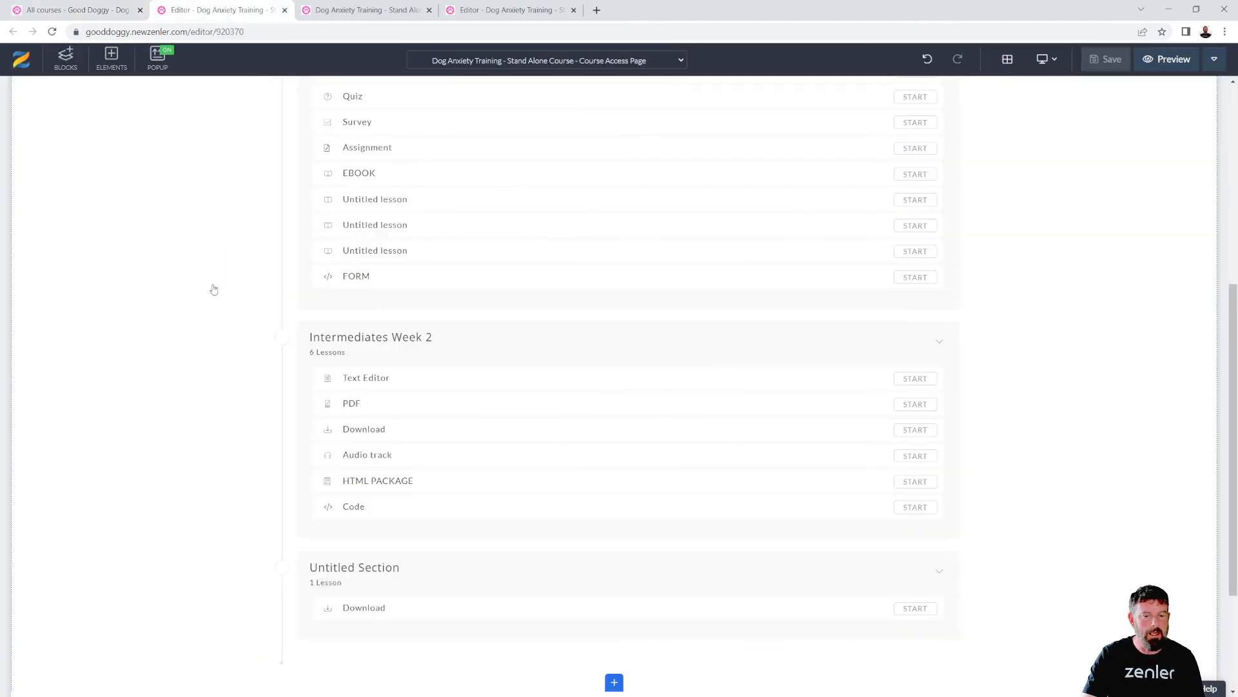
pyautogui.scroll(3, 332, 203)
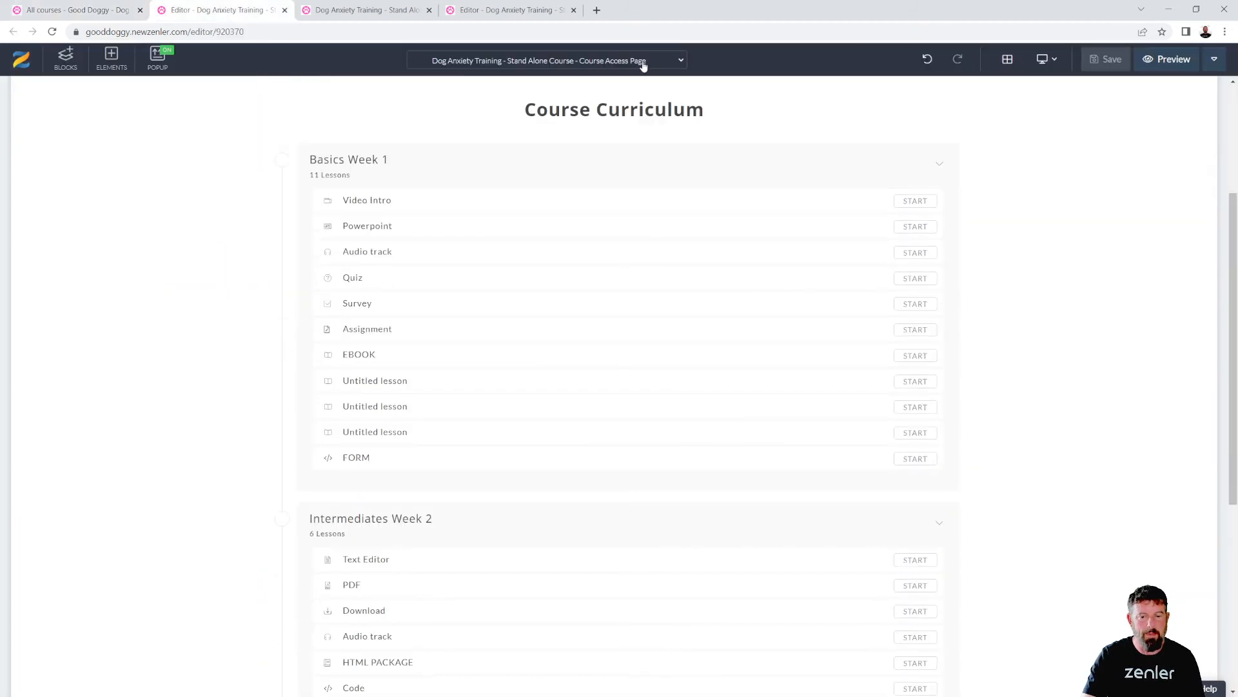
pyautogui.scroll(-5, 207, 315)
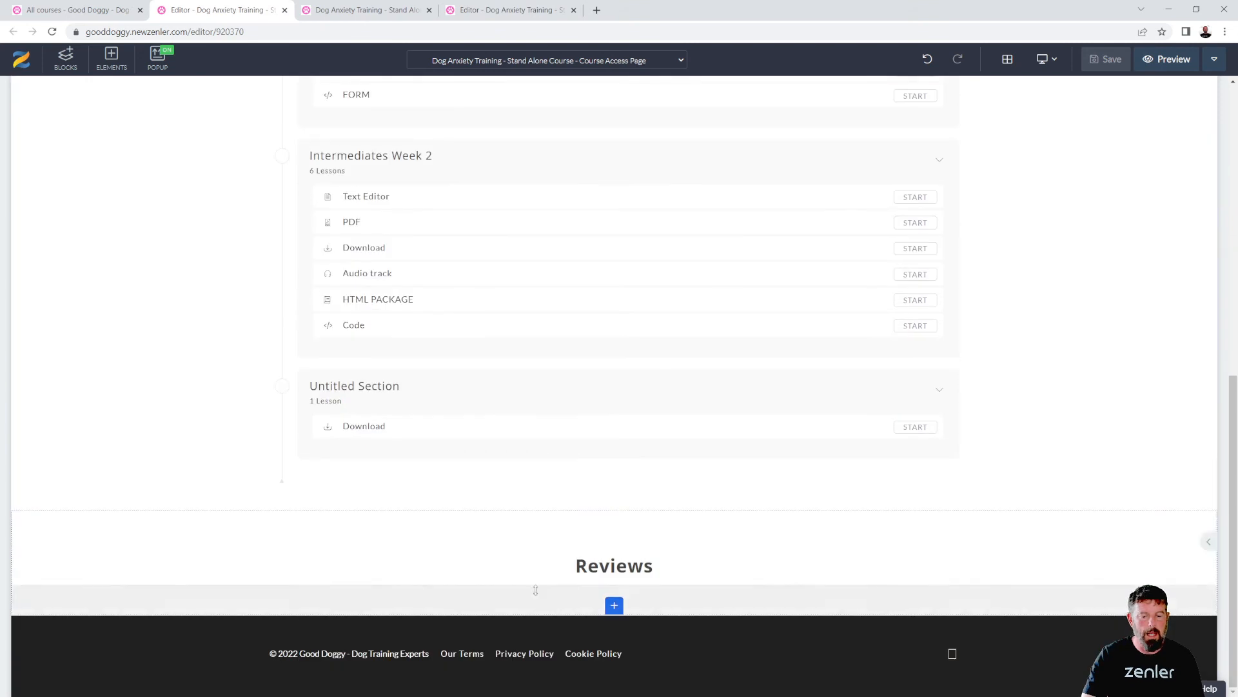
pyautogui.scroll(5, 331, 245)
# - Switch to the Sales Page editor and examine the area around the Course Pricing section
pyautogui.click(379, 10)
pyautogui.click(501, 9)
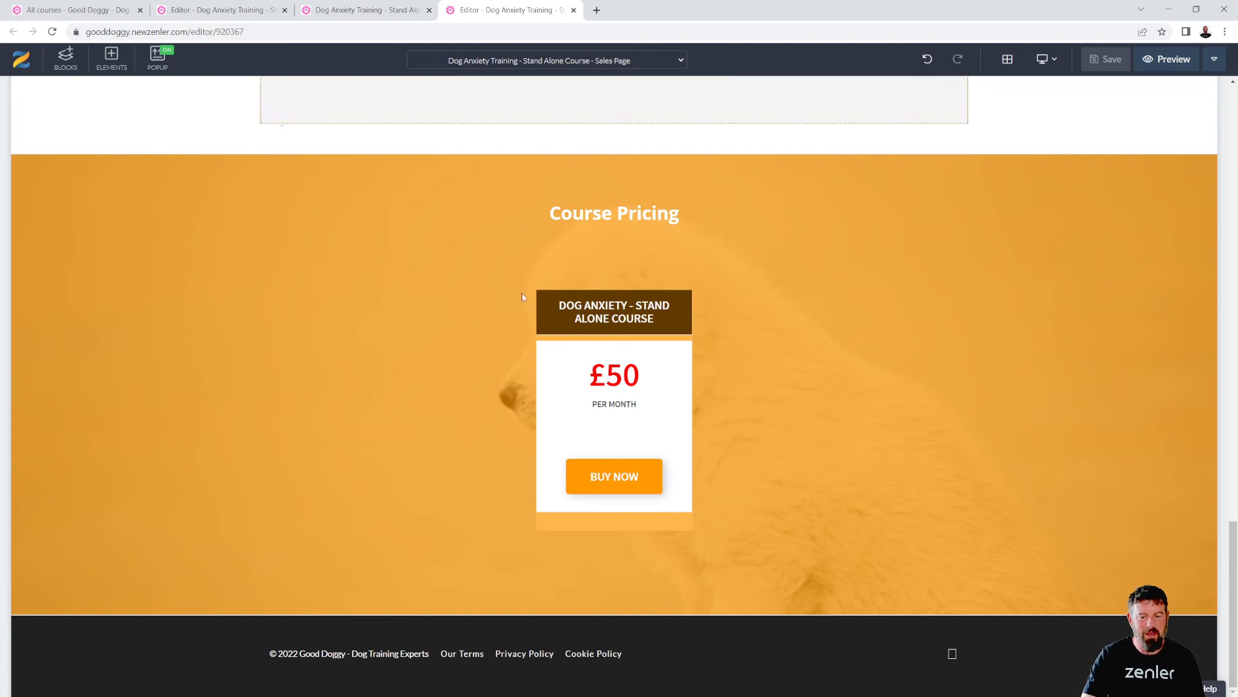
pyautogui.scroll(3, 436, 360)
pyautogui.scroll(2, 435, 356)
pyautogui.scroll(-5, 432, 358)
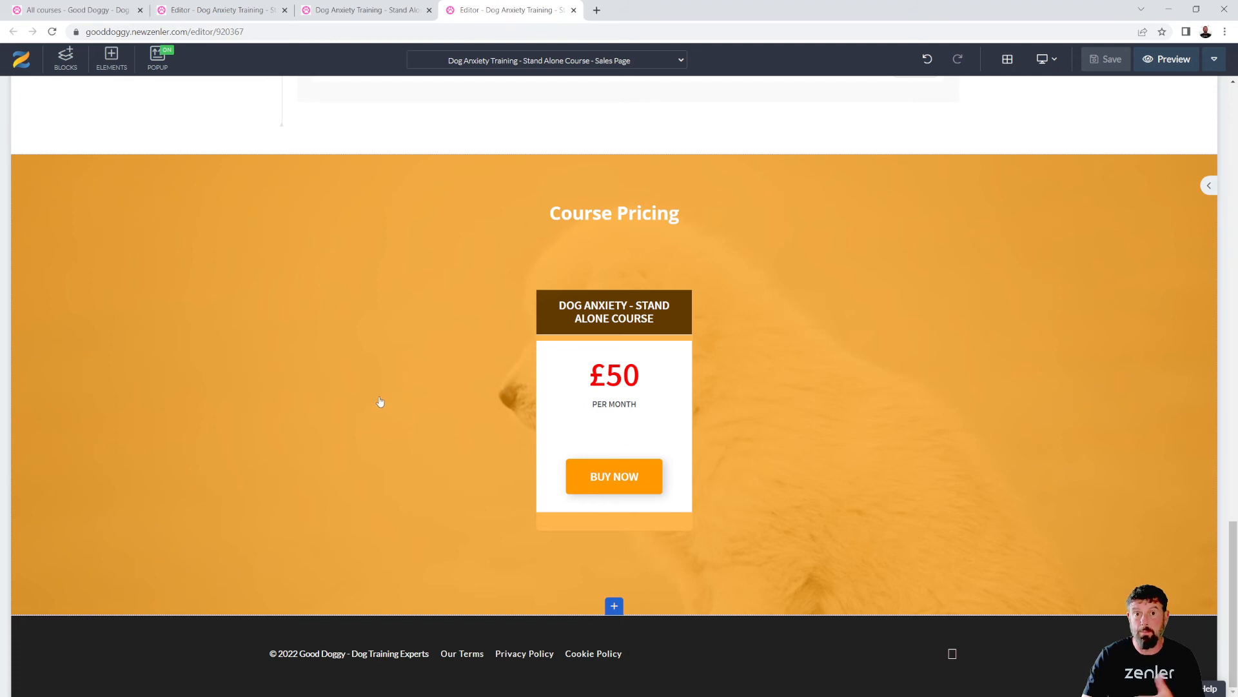
# - Add the Course Reviews block from the Courses category to the sales page, between Course Pricing and the footer
pyautogui.click(67, 60)
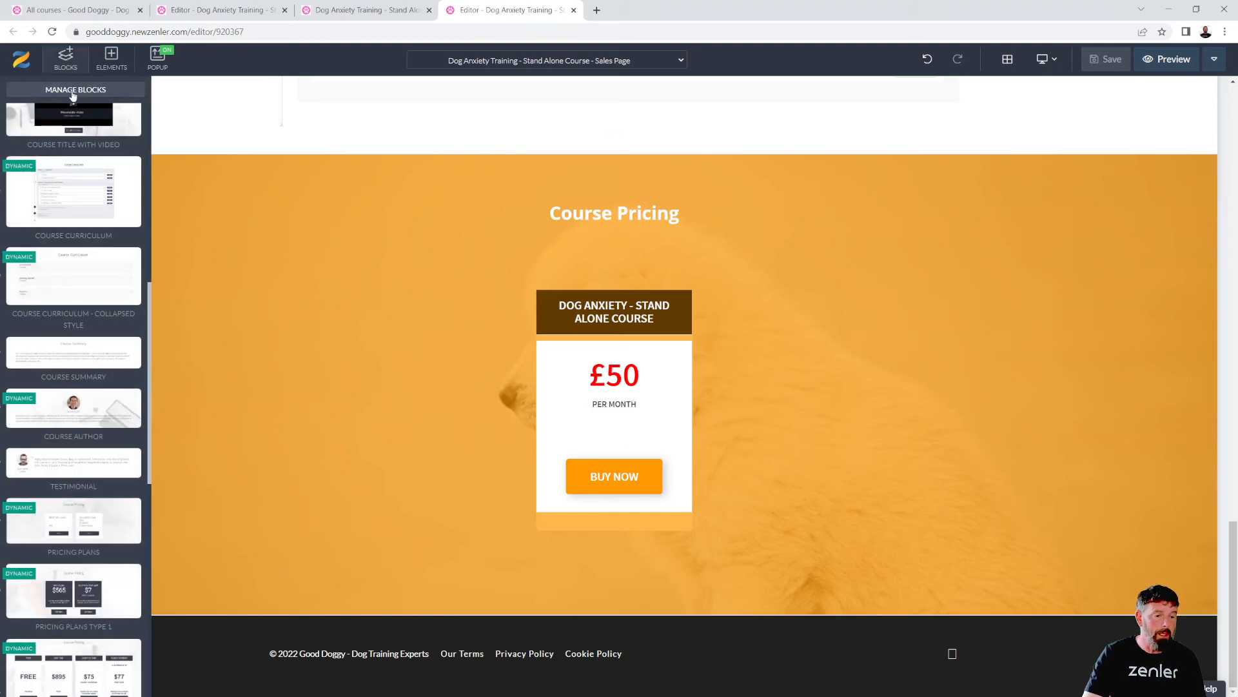
pyautogui.scroll(-3, 84, 223)
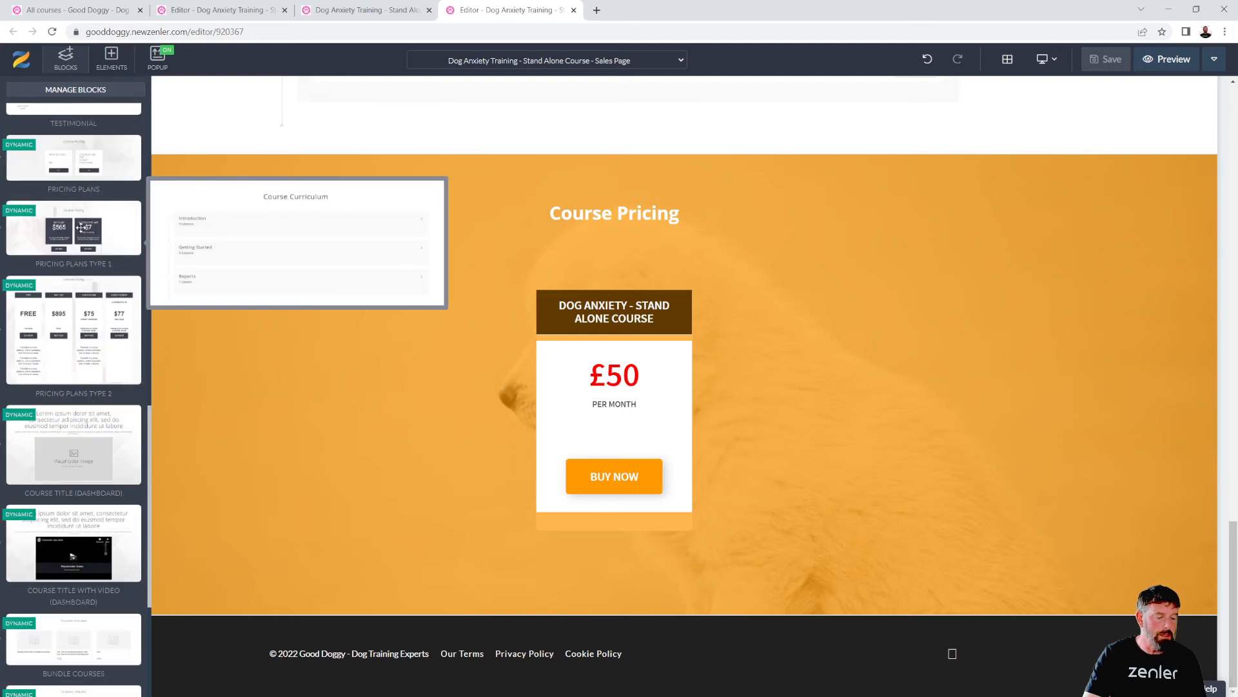
pyautogui.scroll(10, 84, 206)
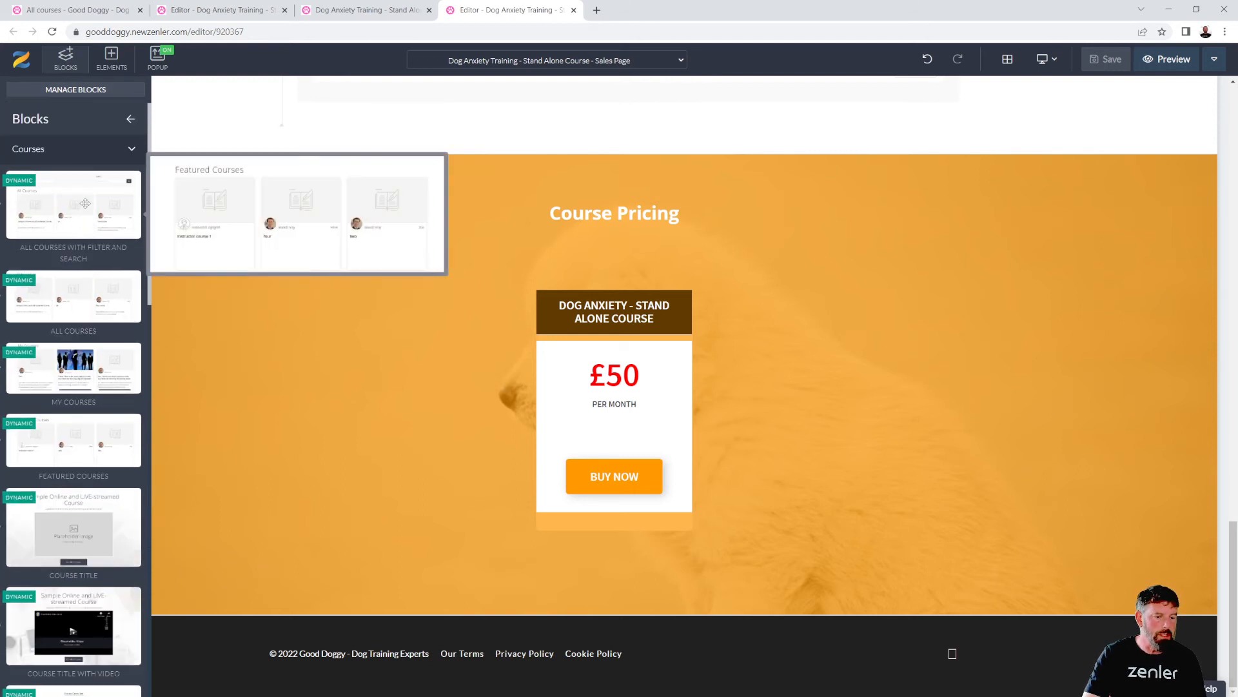
pyautogui.click(128, 152)
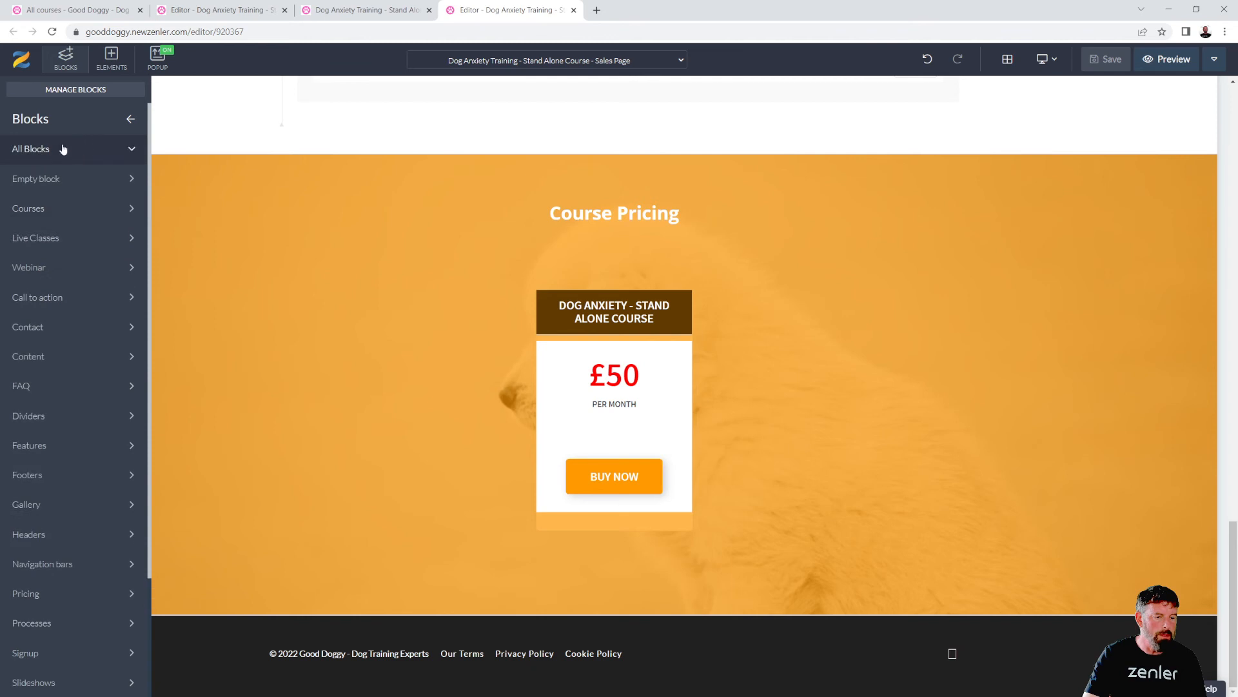
pyautogui.click(32, 216)
pyautogui.scroll(-10, 71, 225)
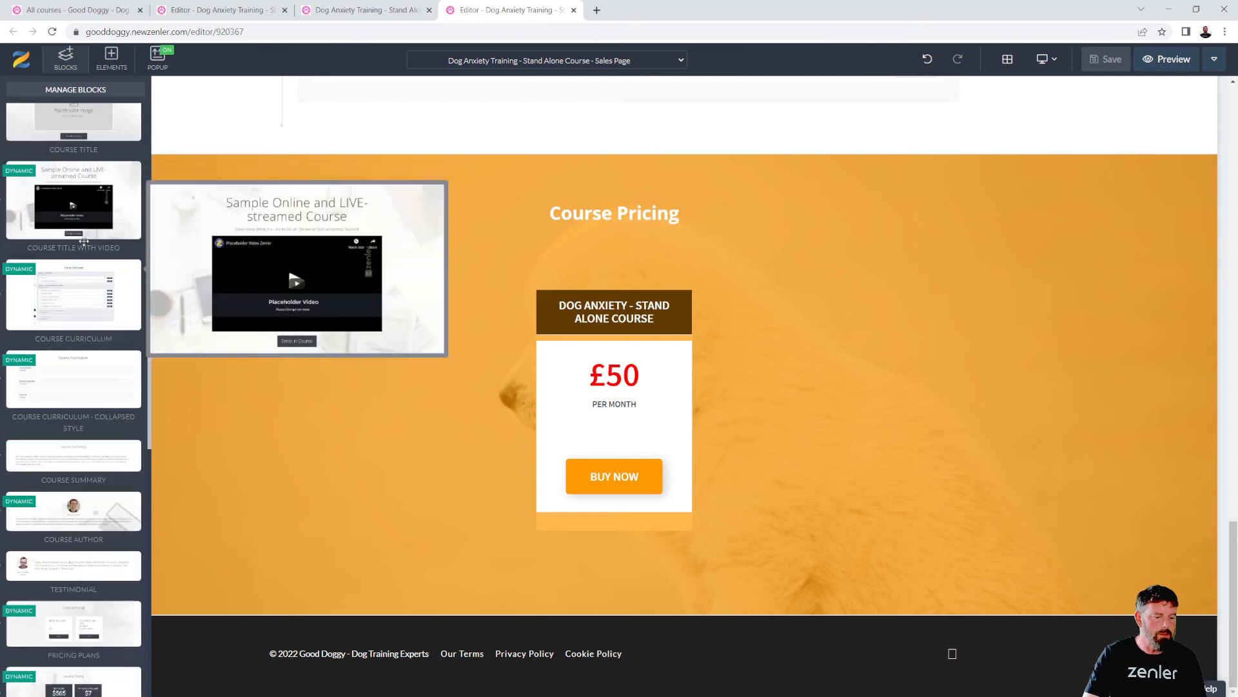
pyautogui.scroll(-2, 83, 243)
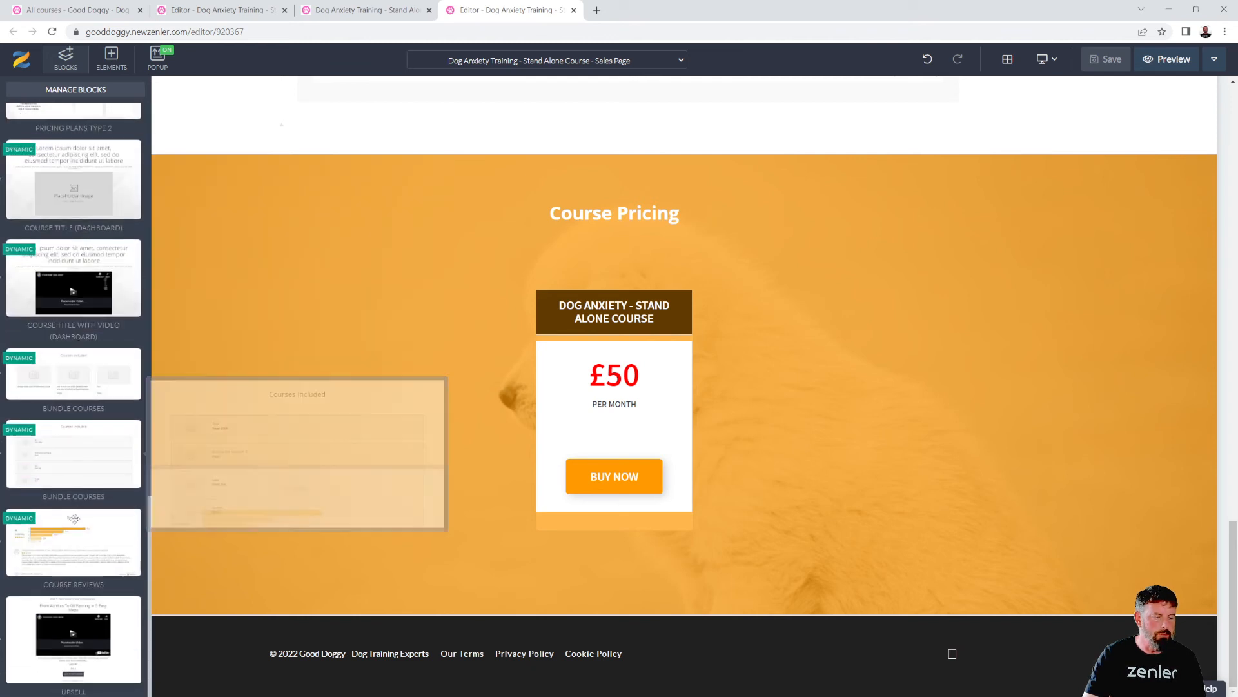
pyautogui.moveTo(62, 533); pyautogui.dragTo(462, 658)
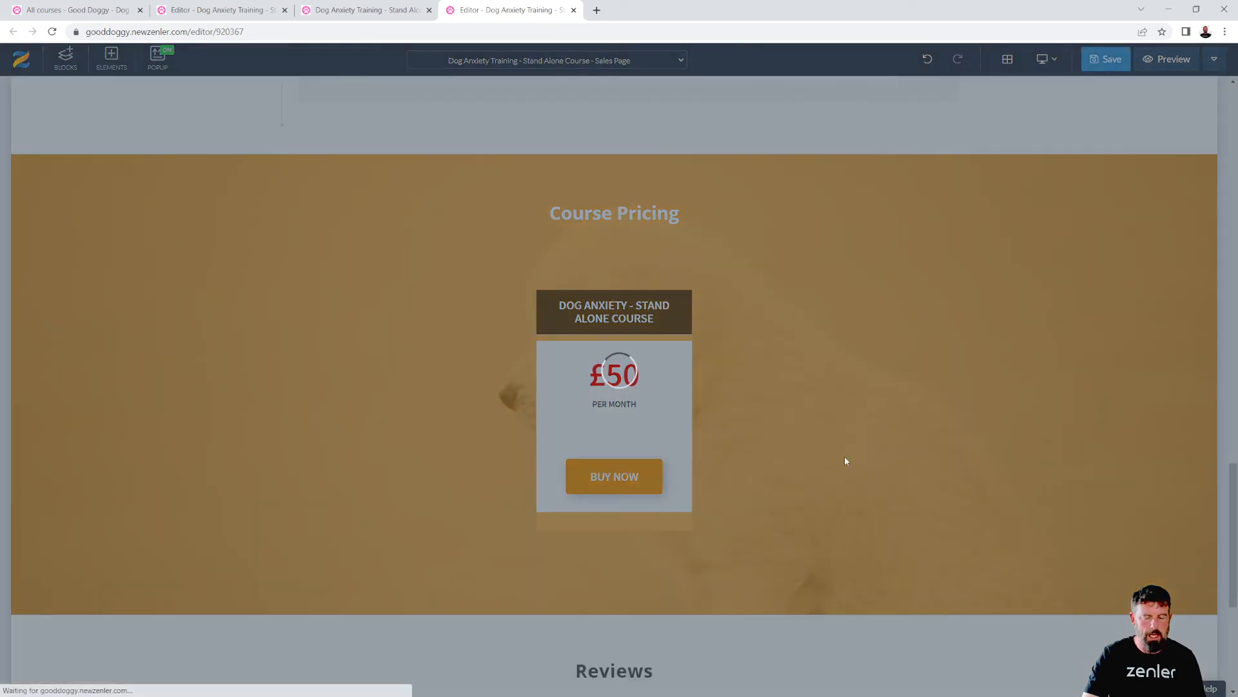
# - Check the added Reviews section below Course Pricing and save the sales page
pyautogui.scroll(-3, 806, 447)
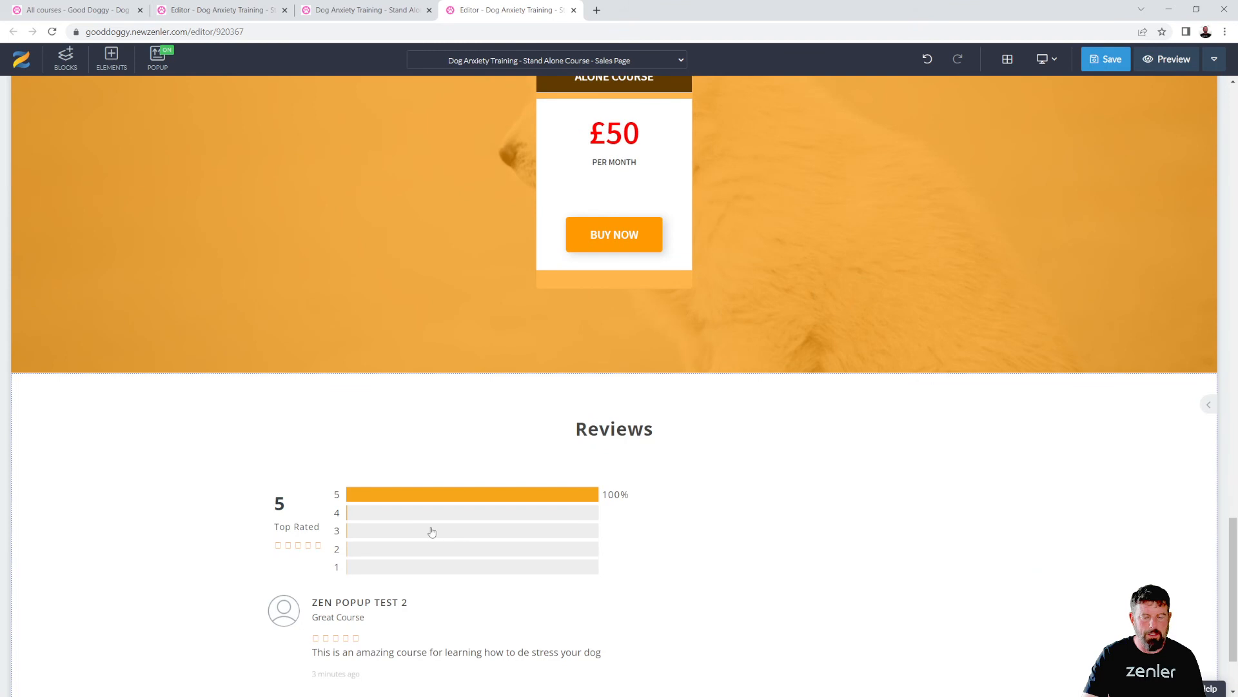
pyautogui.scroll(-2, 406, 534)
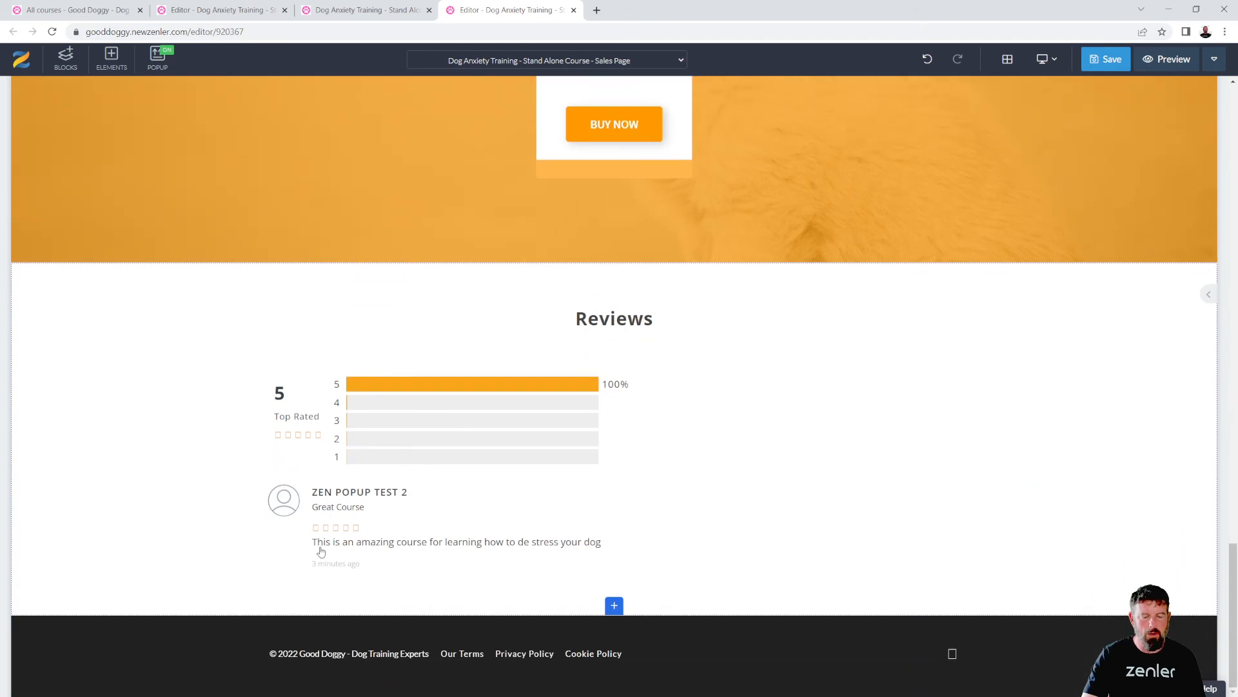
pyautogui.click(1109, 59)
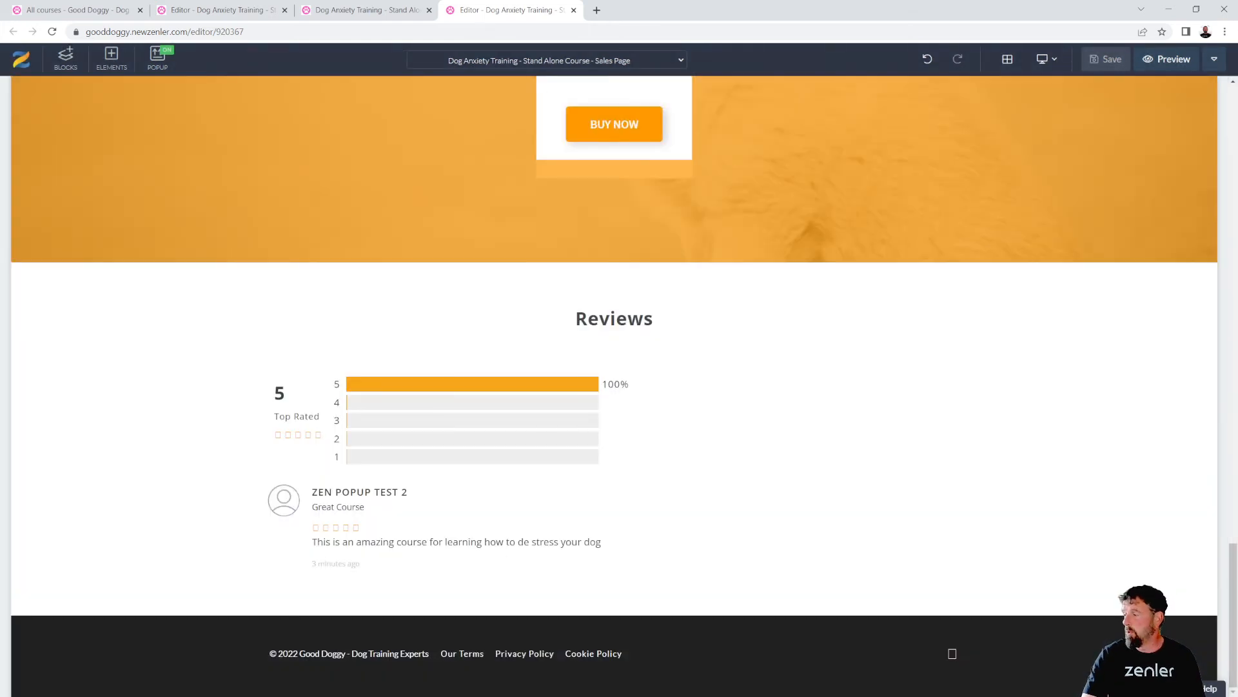
# - Switch to the incognito window, reload the public Dog Anxiety Training sales page and check its Reviews section below the pricing
pyautogui.click(1169, 9)
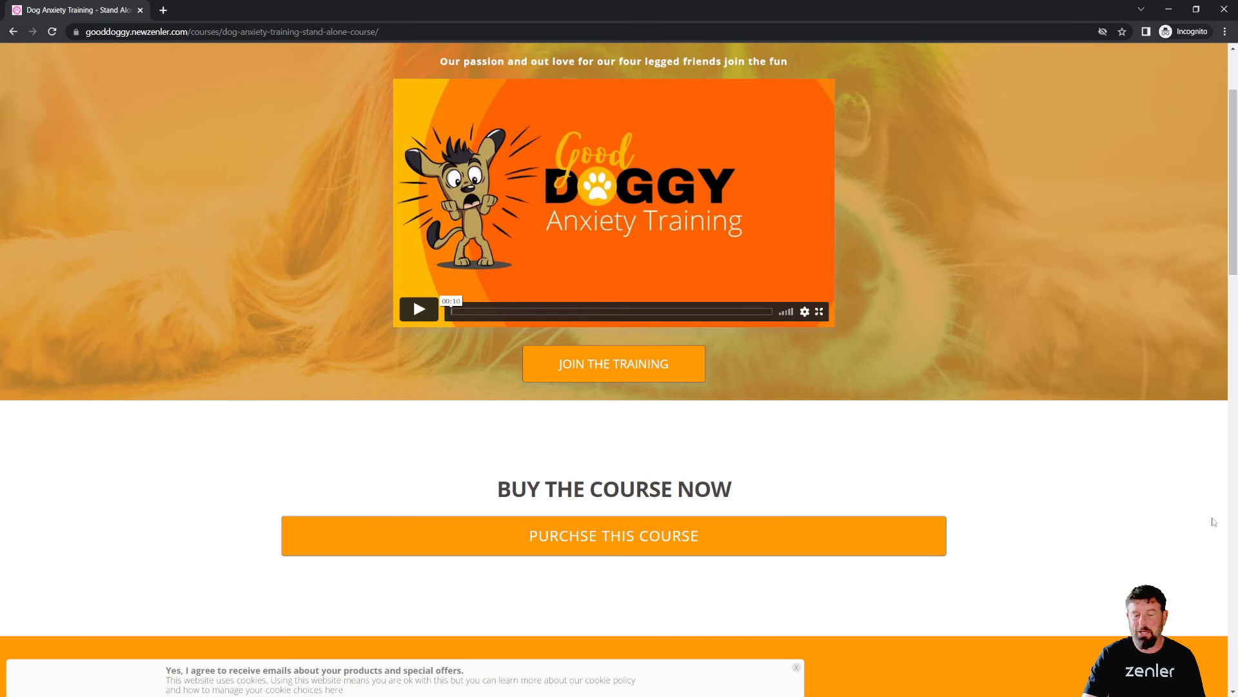
pyautogui.scroll(-20, 583, 338)
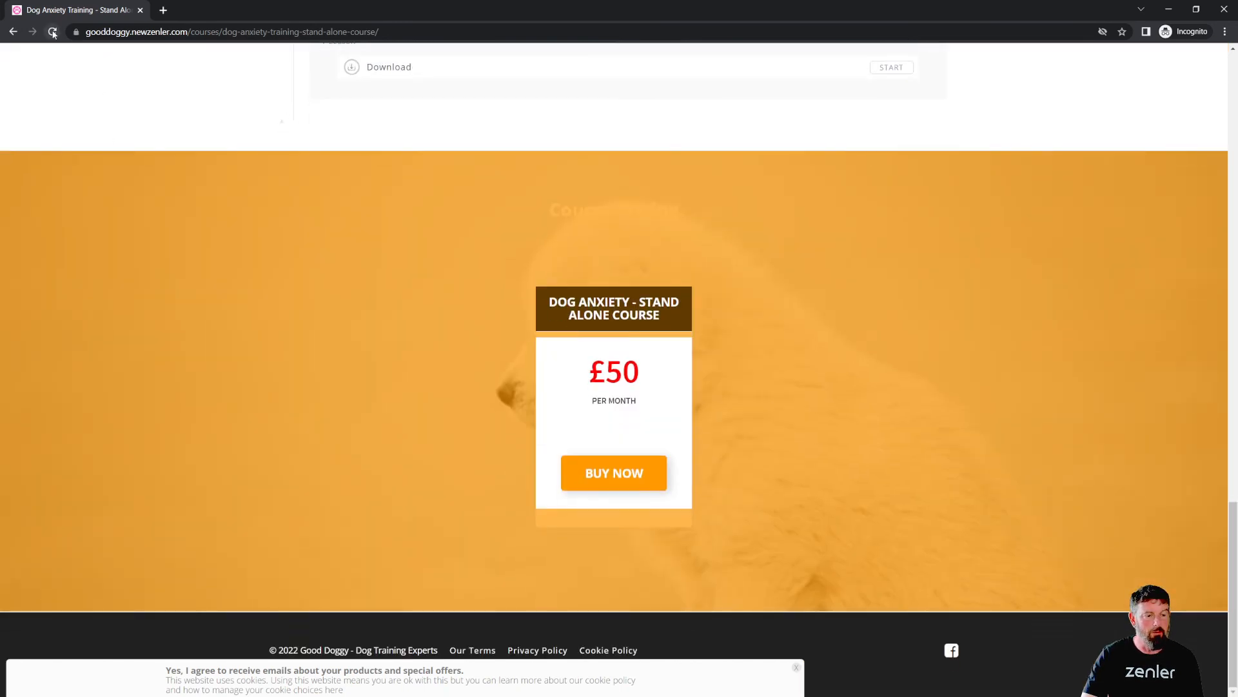
pyautogui.click(53, 32)
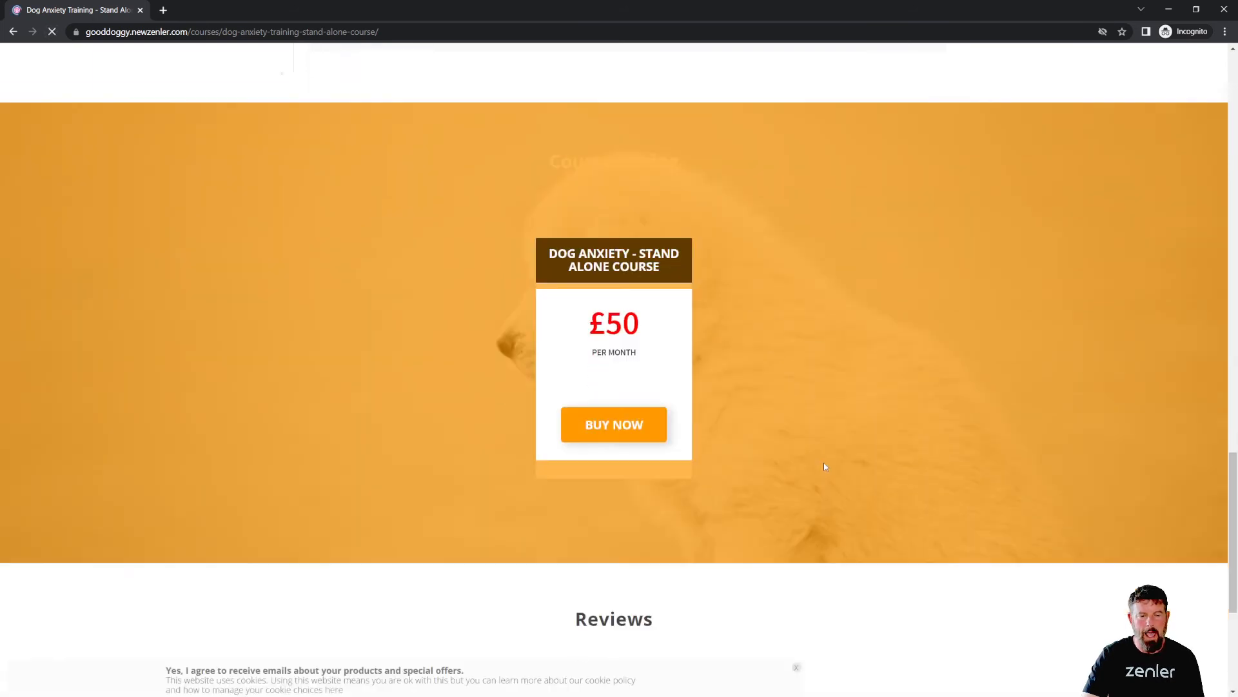
pyautogui.scroll(20, 764, 537)
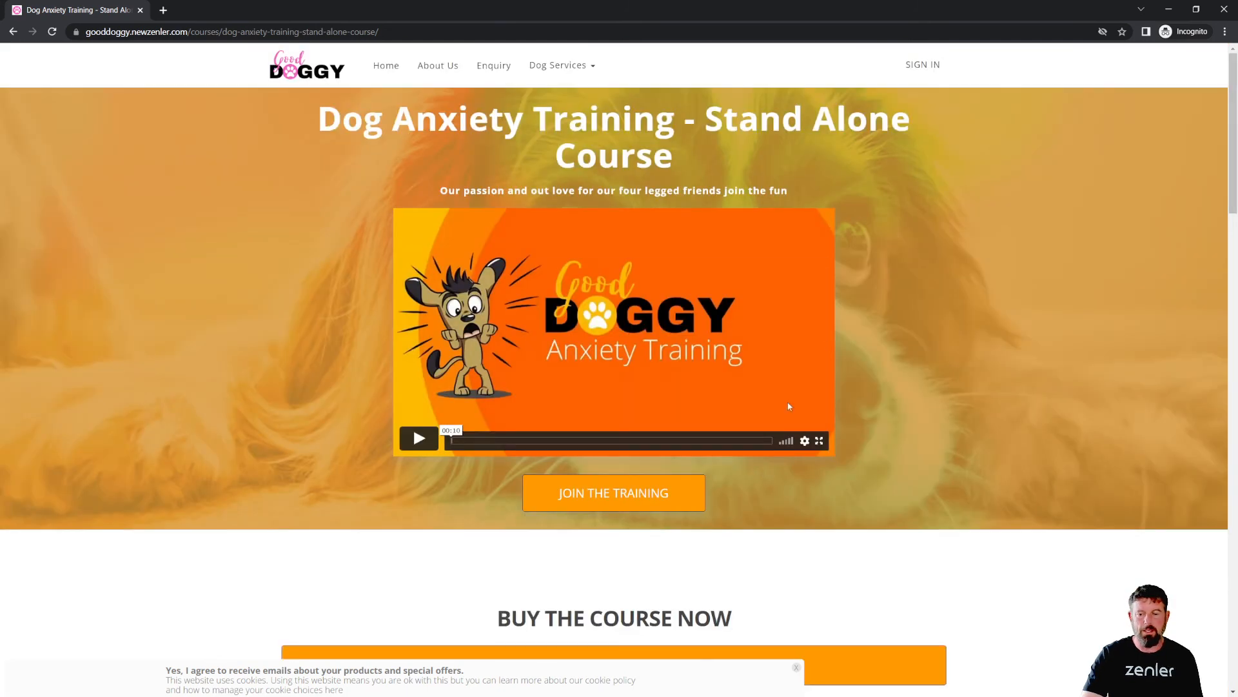
pyautogui.scroll(-20, 789, 406)
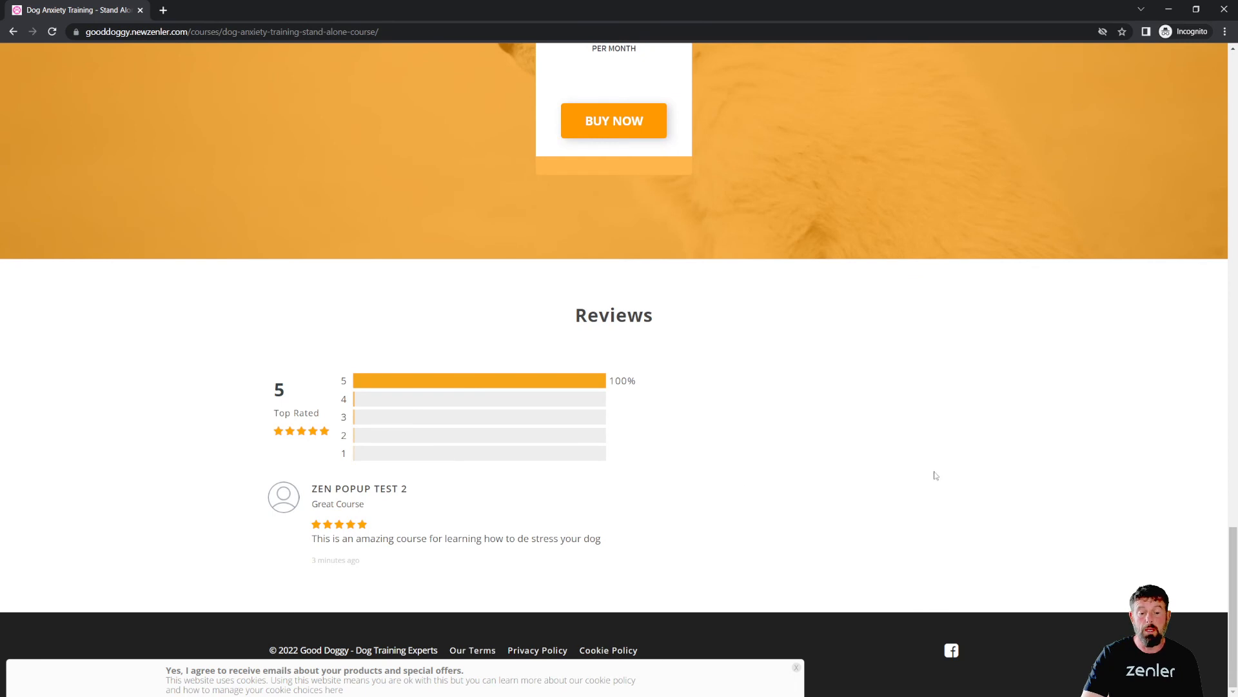
pyautogui.scroll(6, 966, 466)
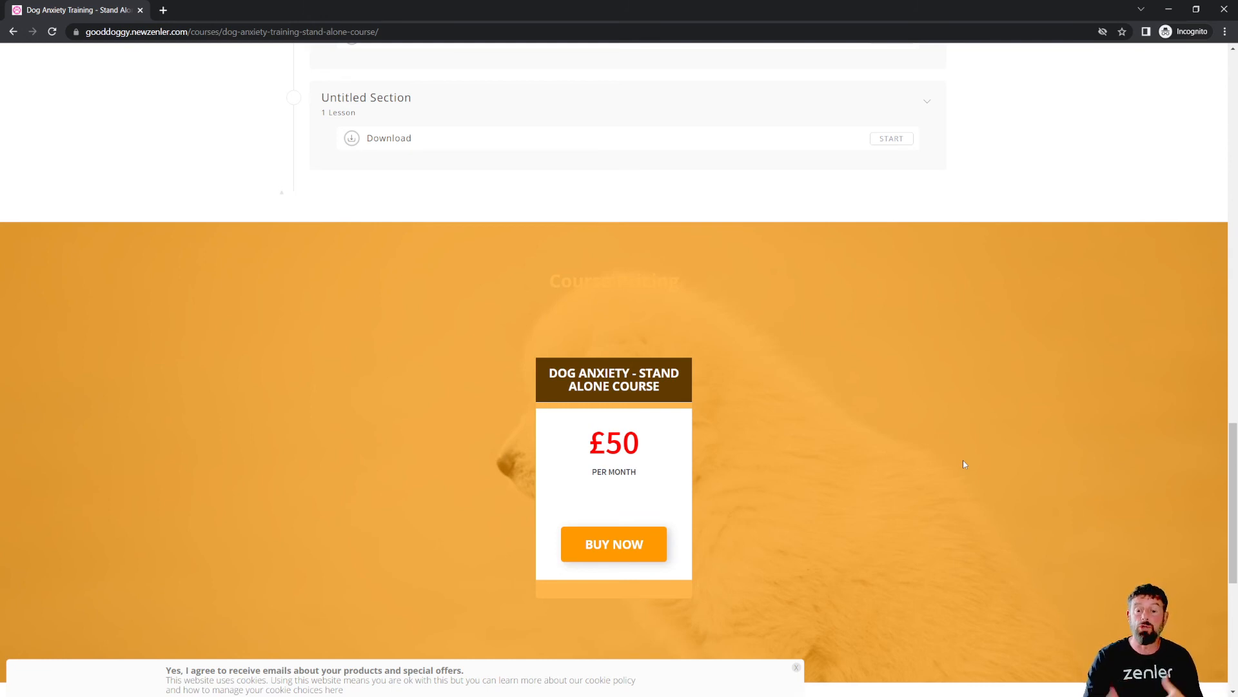
pyautogui.scroll(15, 963, 464)
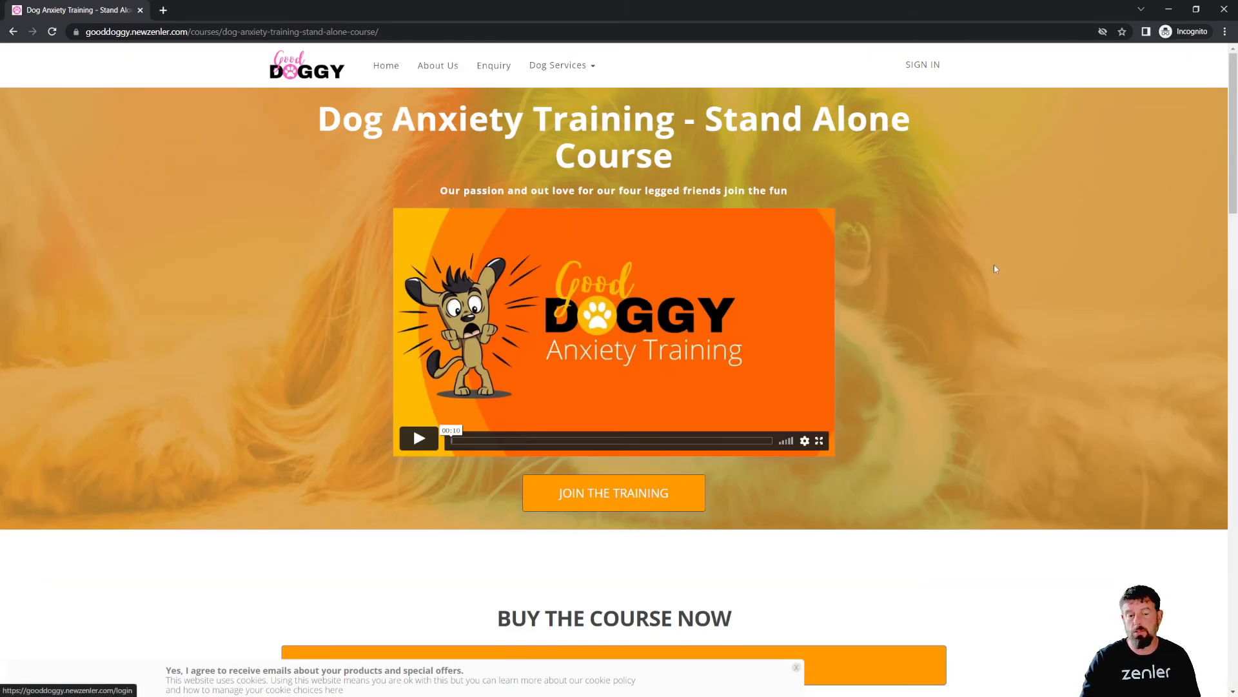
pyautogui.scroll(-7, 992, 267)
pyautogui.scroll(-20, 992, 268)
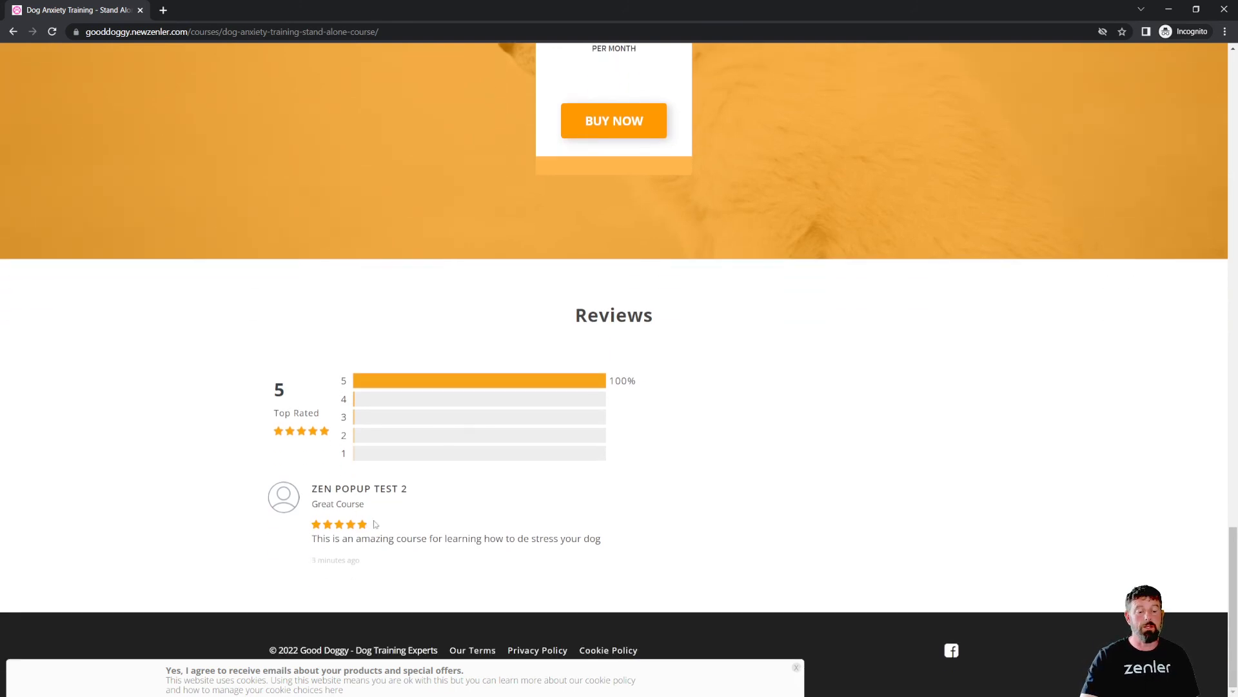
pyautogui.scroll(6, 950, 493)
pyautogui.scroll(20, 953, 493)
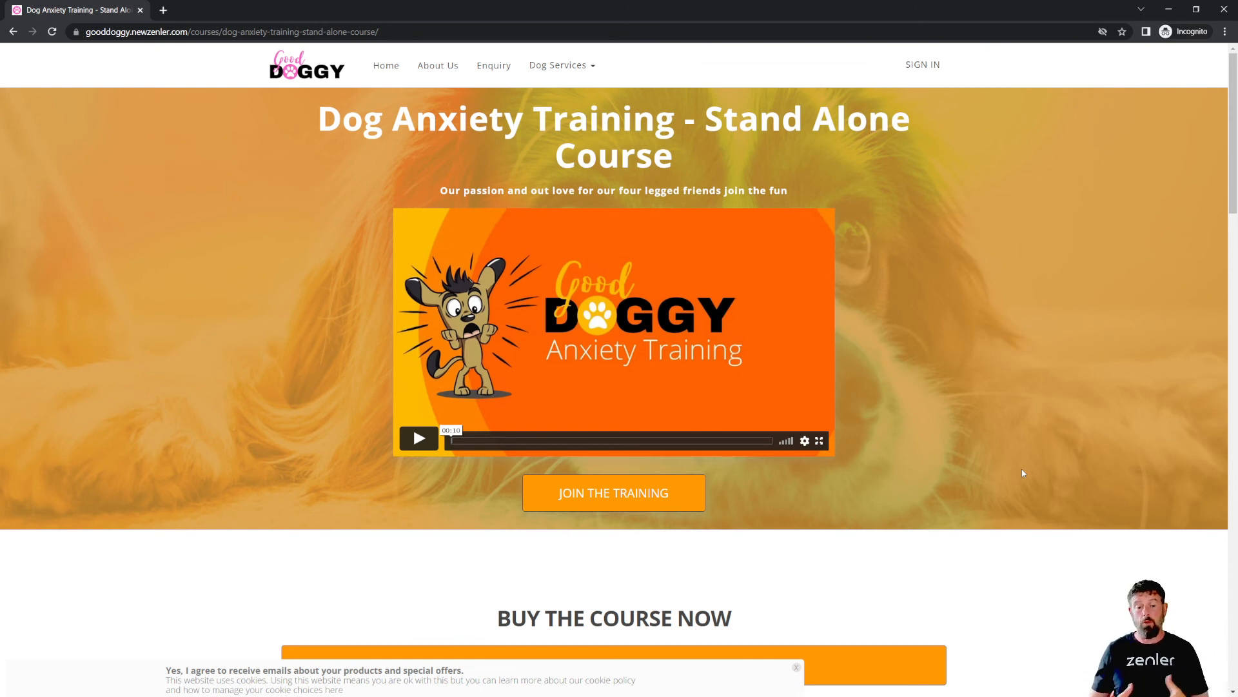
# - Return to the admin window and examine the Course Access Page in the editor, from the curriculum to the Reviews block
pyautogui.click(1168, 7)
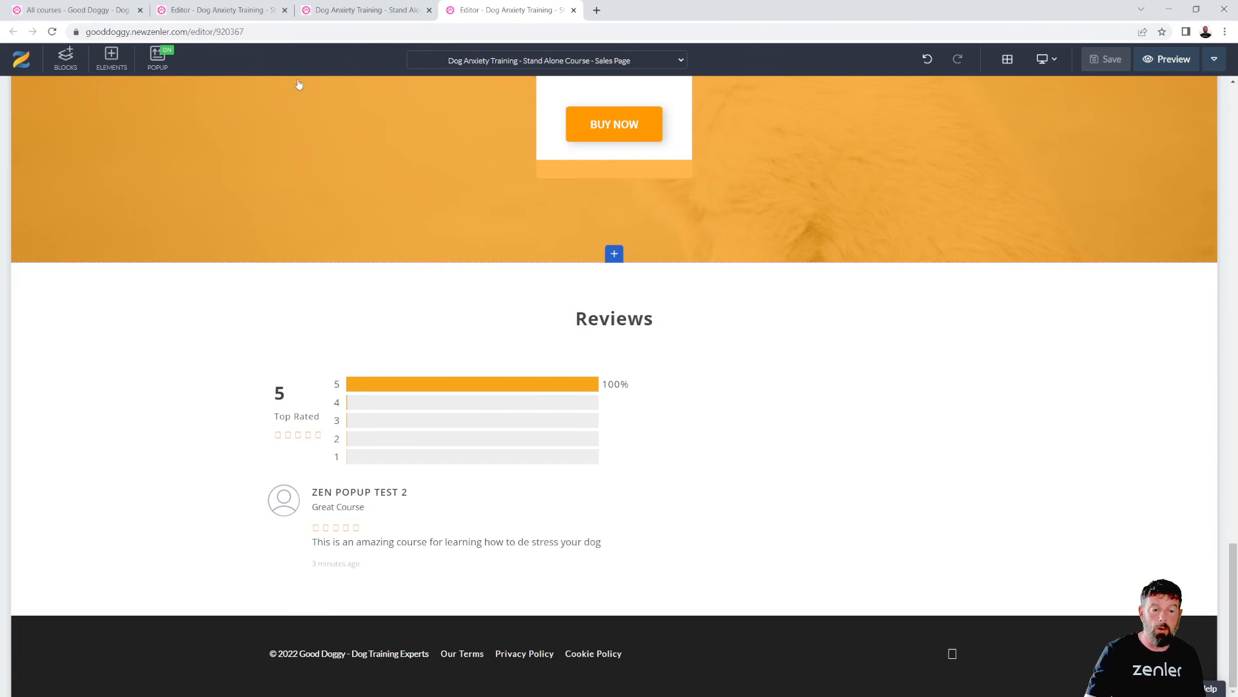
pyautogui.click(319, 11)
pyautogui.click(208, 16)
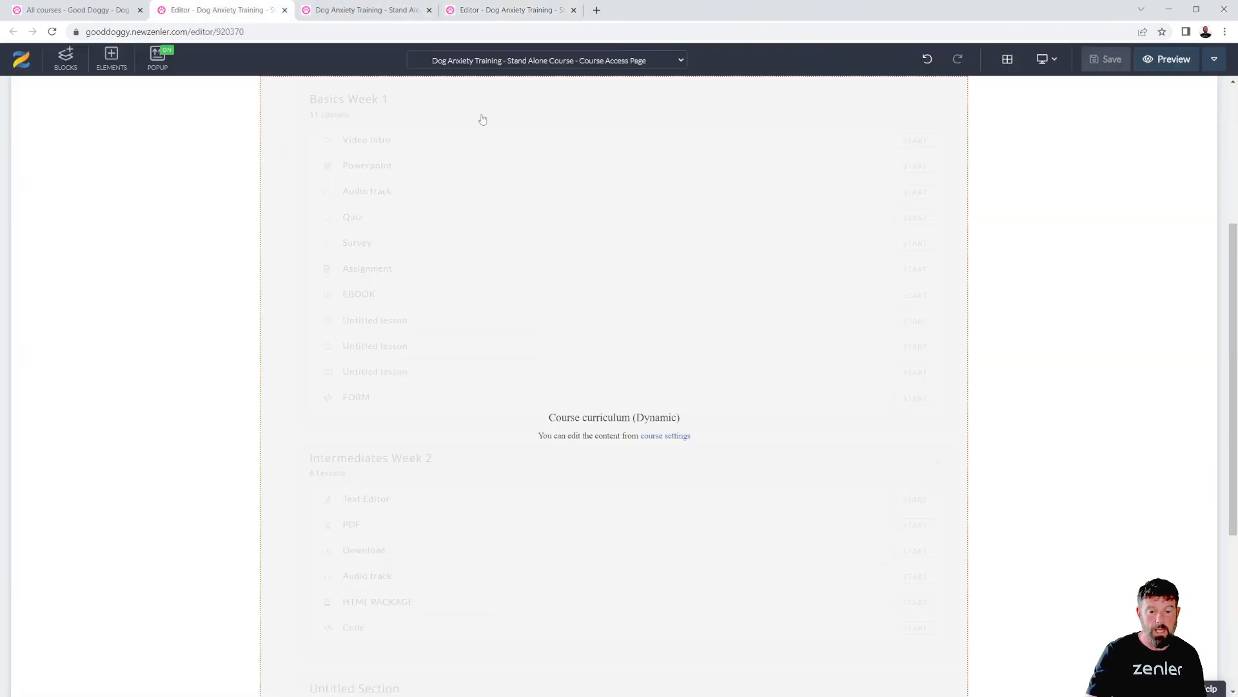
pyautogui.scroll(-5, 954, 464)
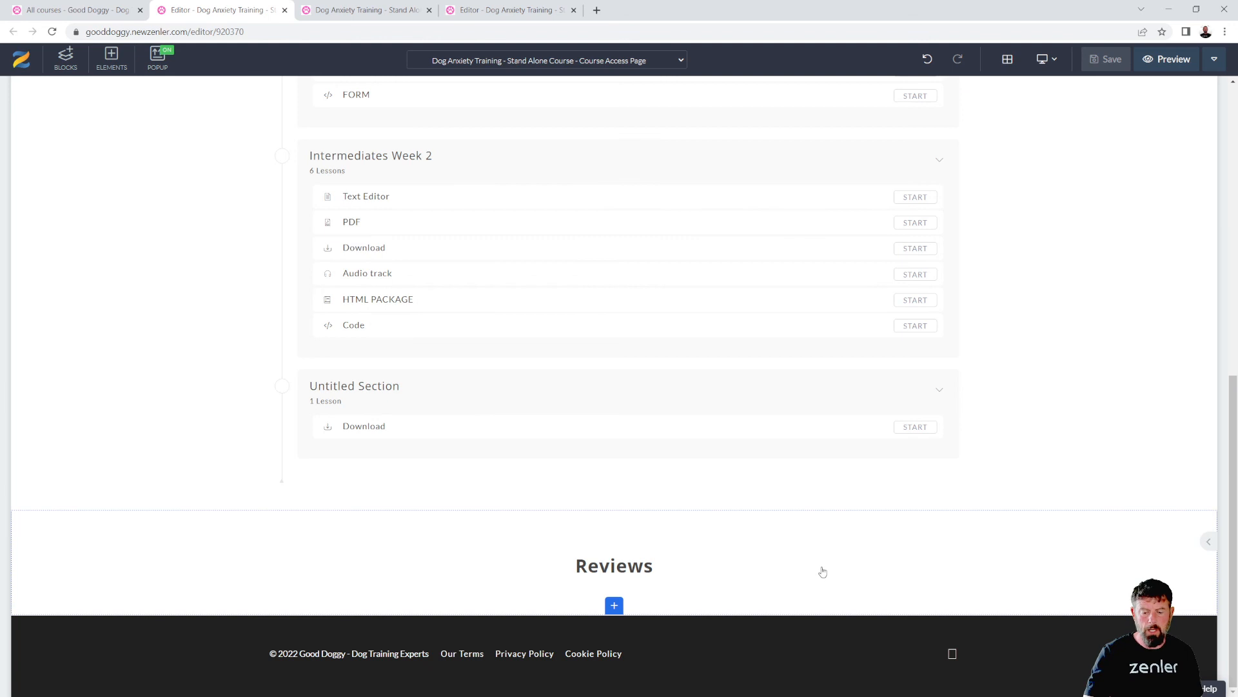
pyautogui.moveTo(1065, 556)
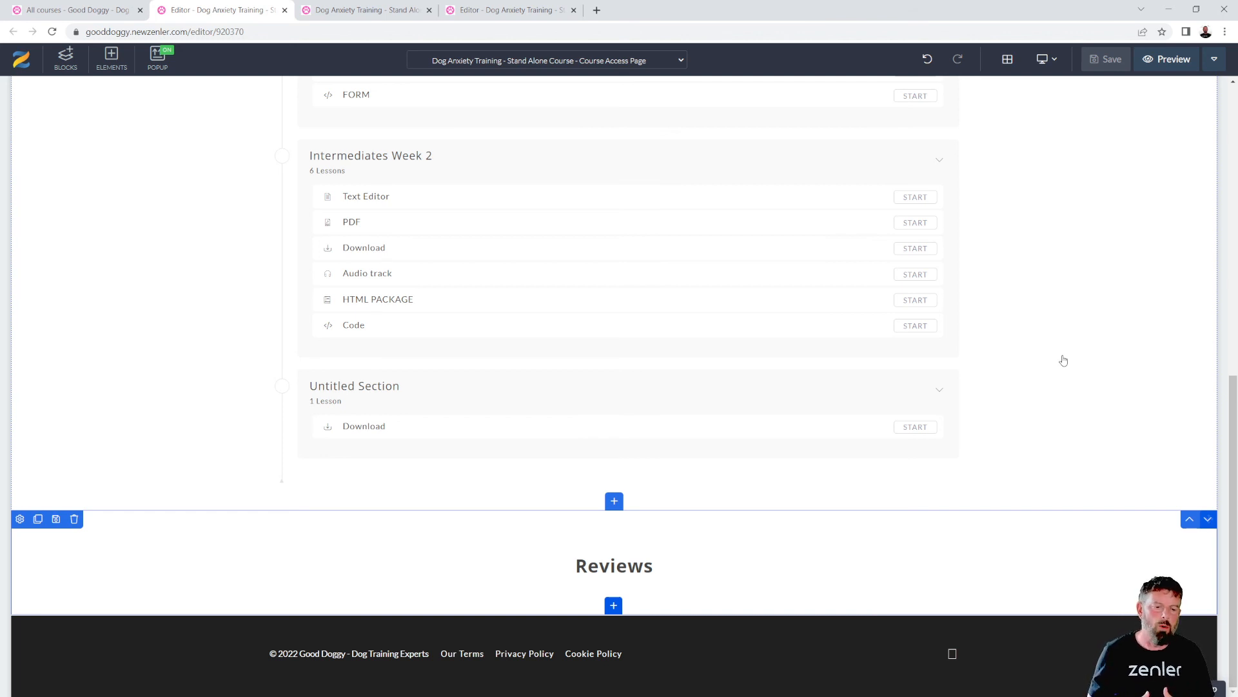
pyautogui.scroll(9, 1078, 337)
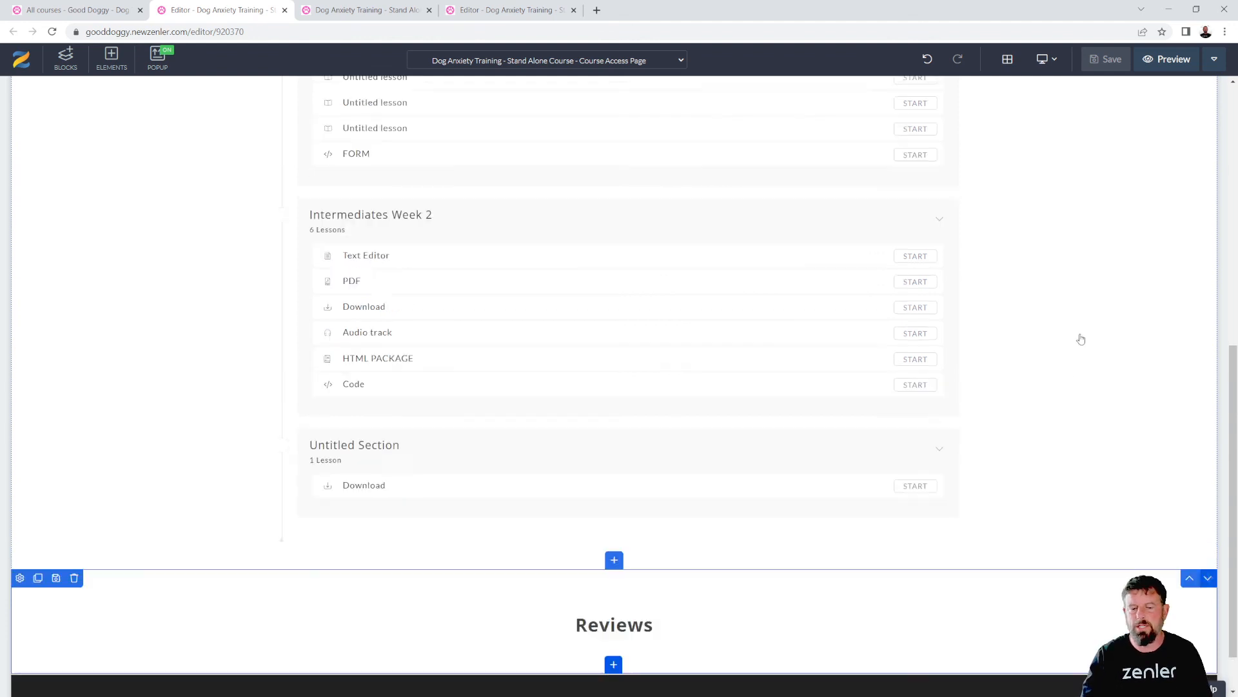
pyautogui.scroll(-9, 1019, 309)
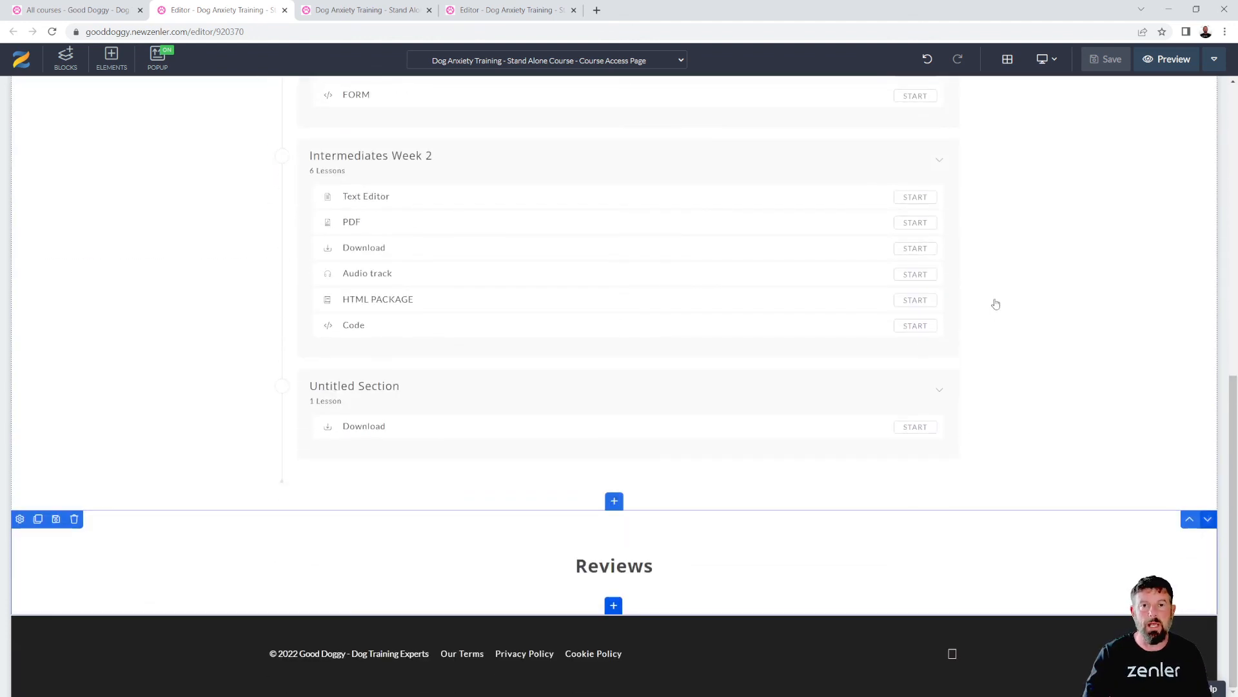
pyautogui.scroll(5, 1000, 303)
pyautogui.scroll(3, 1003, 306)
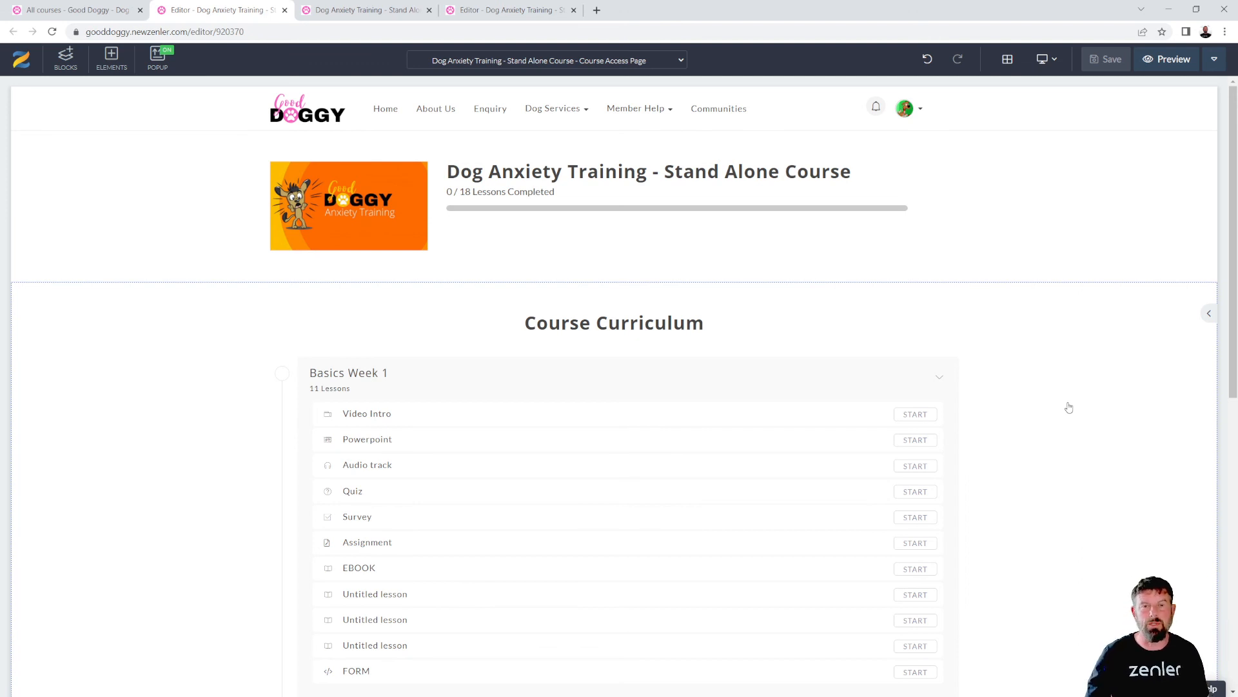
# - Set the Reviews block's background colour to light grey on the Course Access Page and save the page
pyautogui.scroll(-9, 1025, 401)
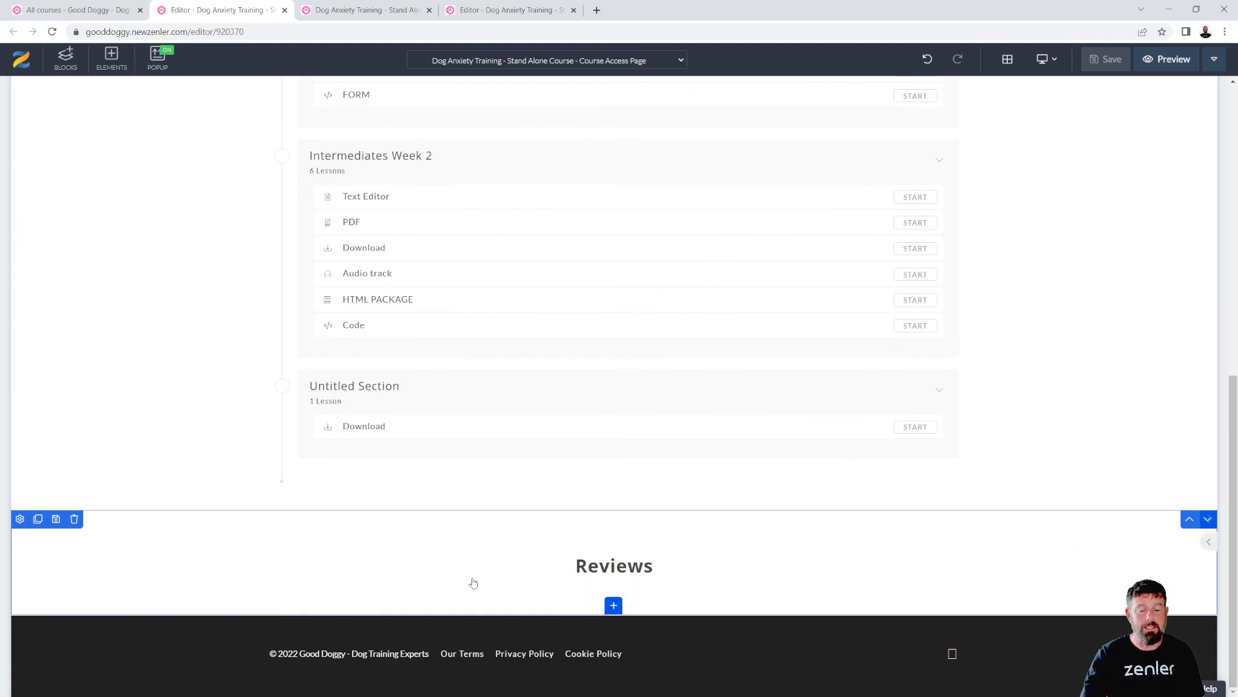
pyautogui.click(20, 519)
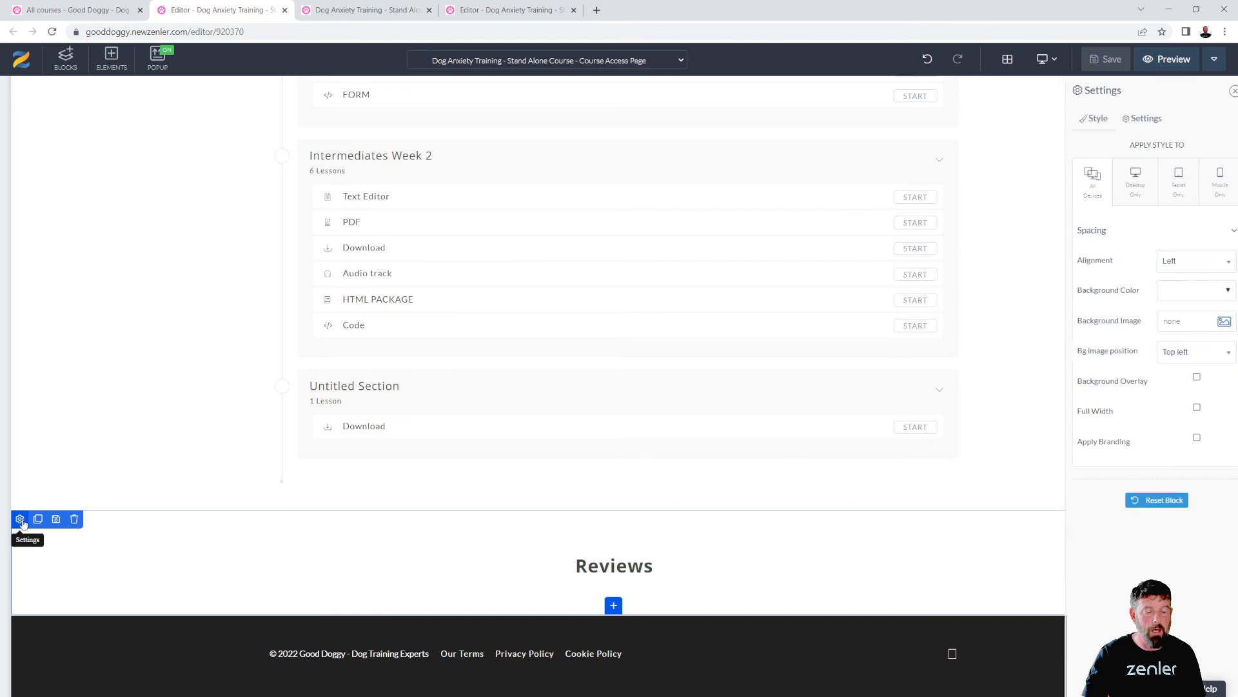
pyautogui.click(1215, 295)
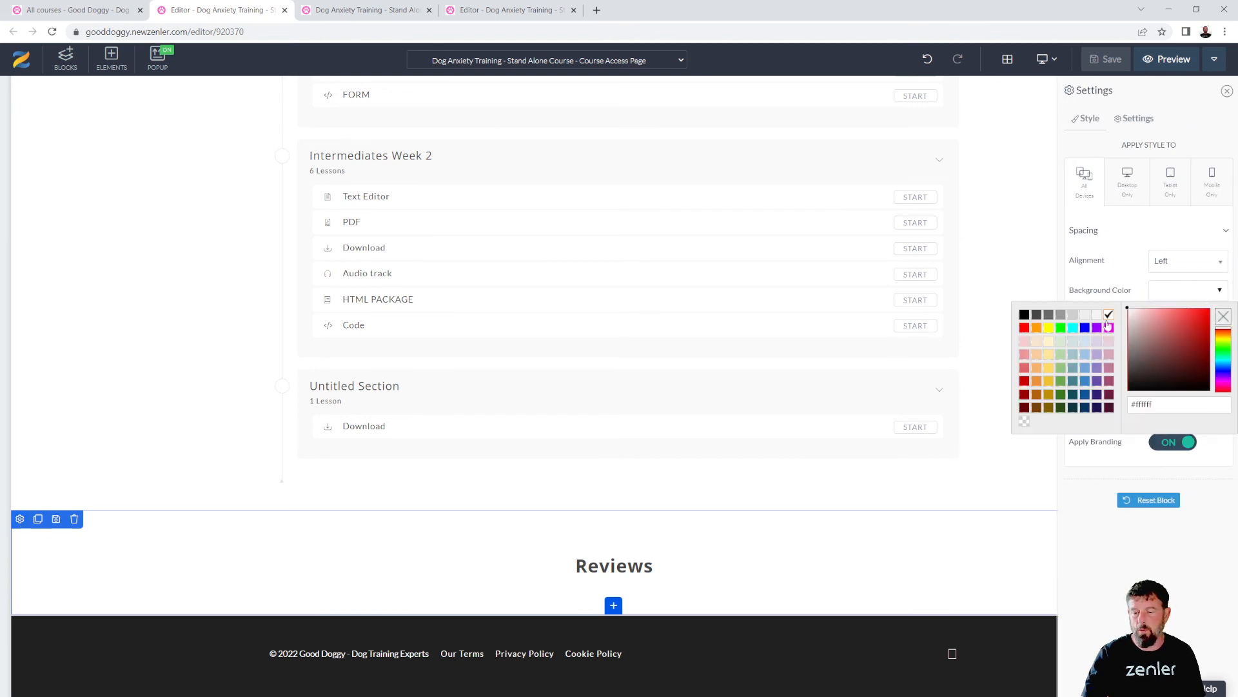
pyautogui.click(1084, 322)
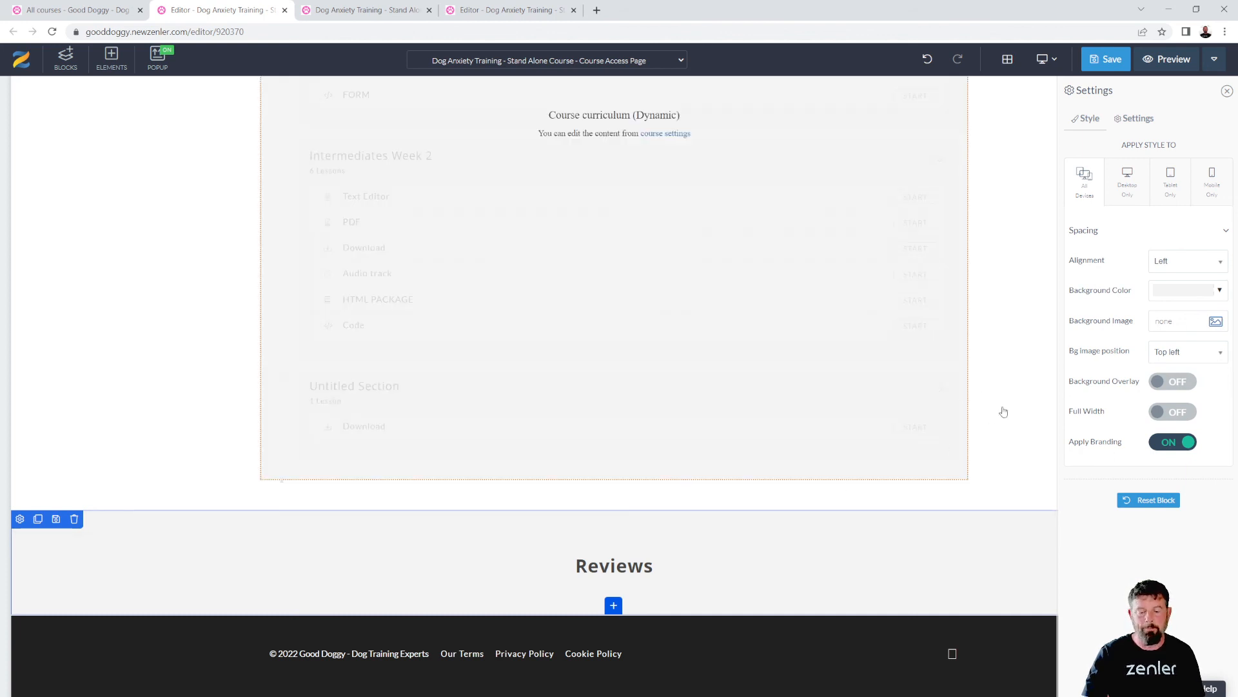
pyautogui.click(1104, 59)
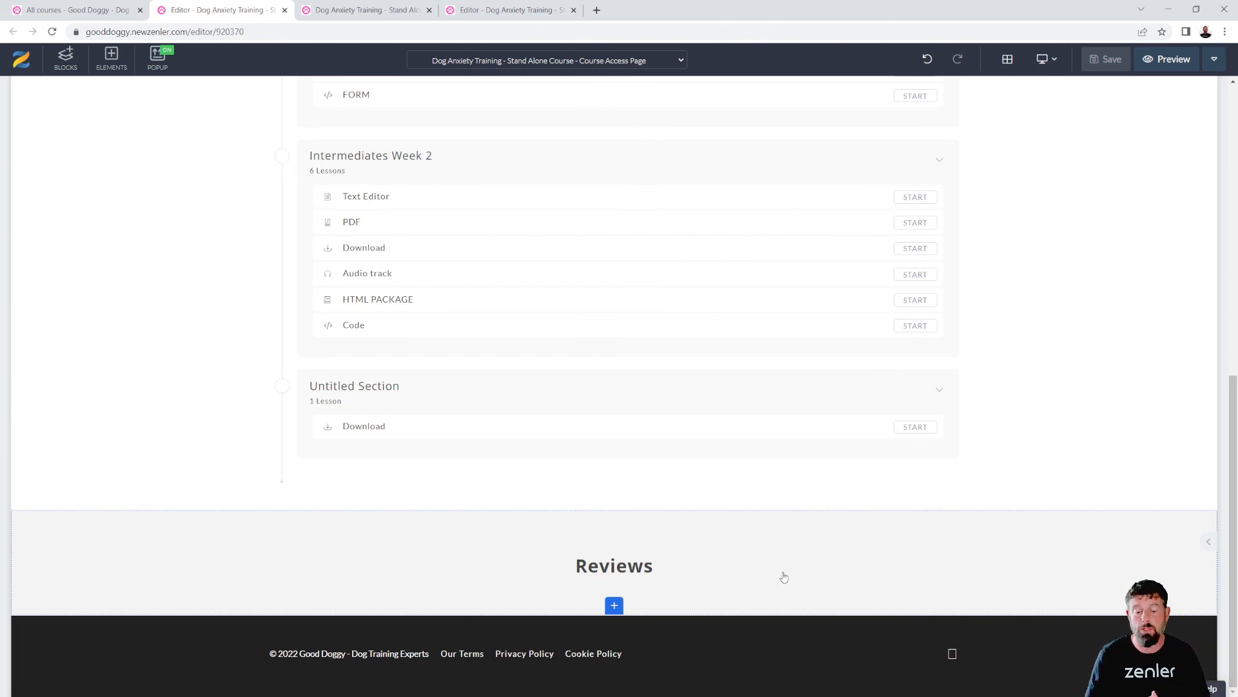
# - In the Sales Page editor, move the Reviews block up above the Course Pricing section and save the page
pyautogui.click(366, 10)
pyautogui.click(468, 12)
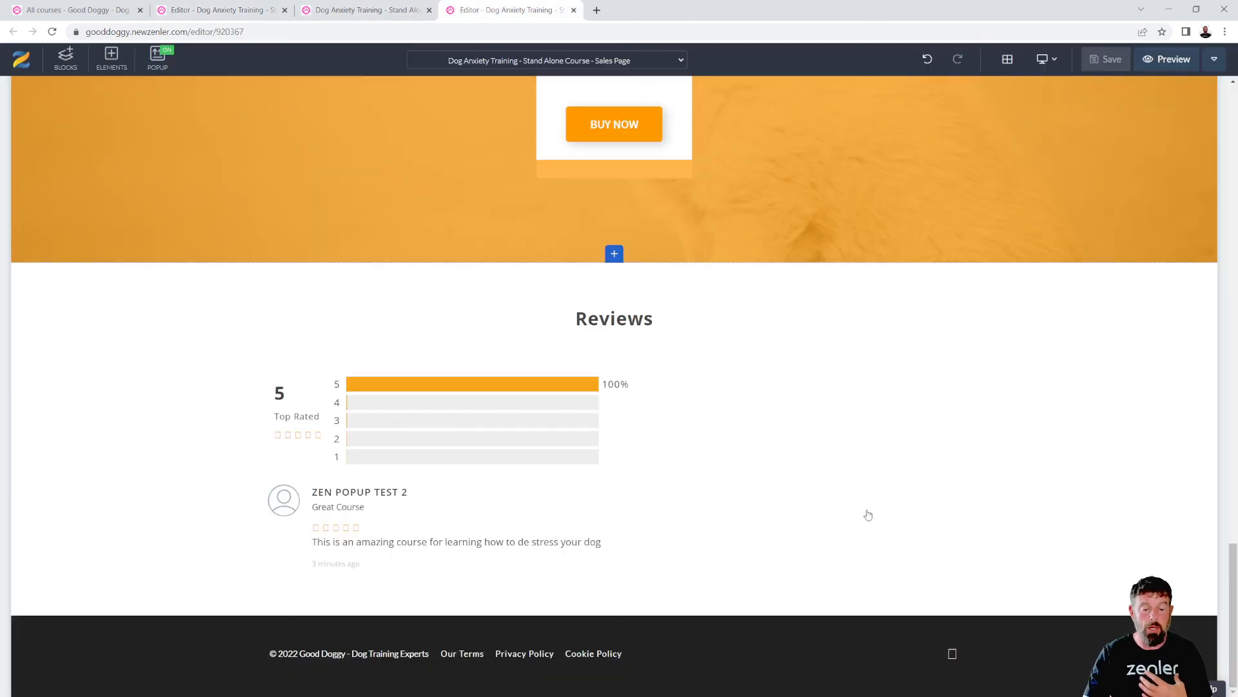
pyautogui.scroll(5, 878, 523)
pyautogui.scroll(15, 878, 523)
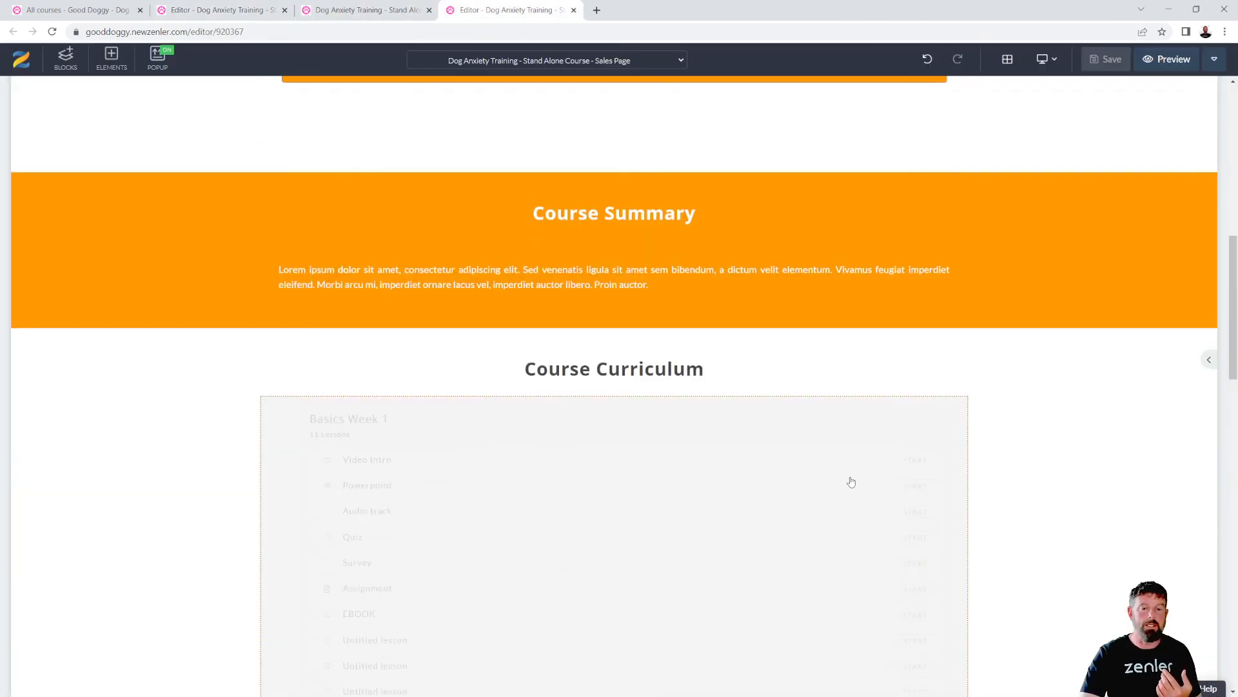
pyautogui.scroll(-5, 806, 425)
pyautogui.scroll(-15, 806, 425)
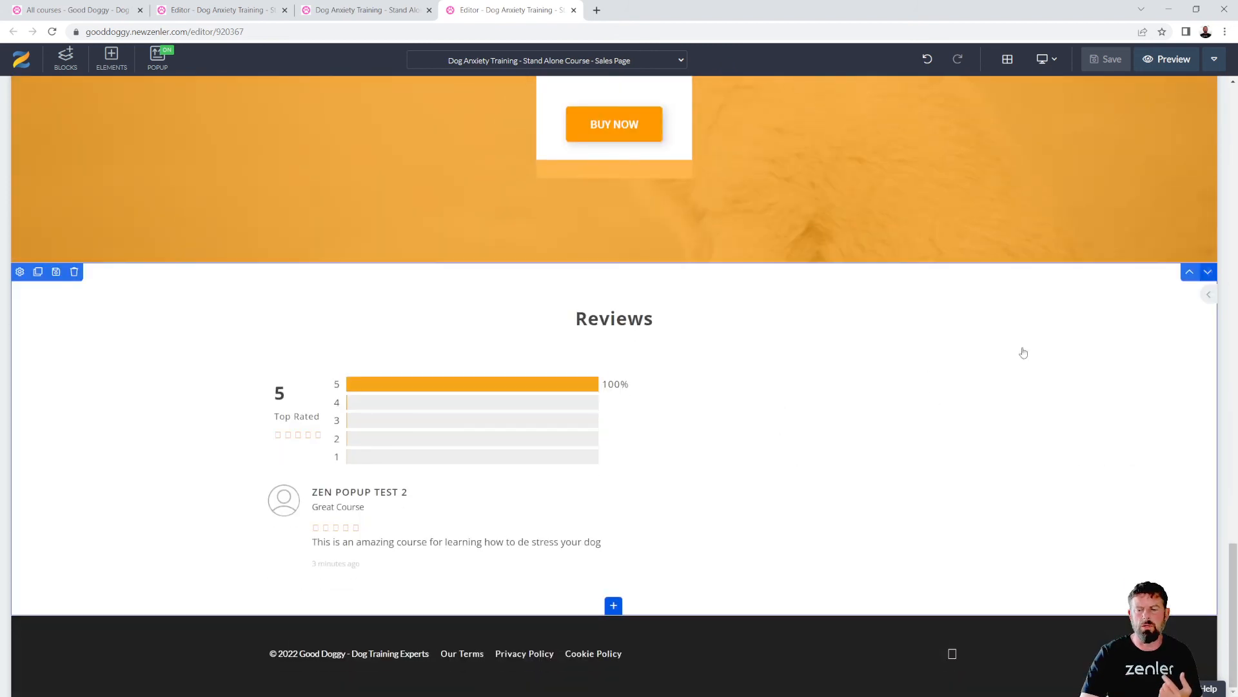
pyautogui.click(1188, 271)
pyautogui.scroll(6, 1045, 346)
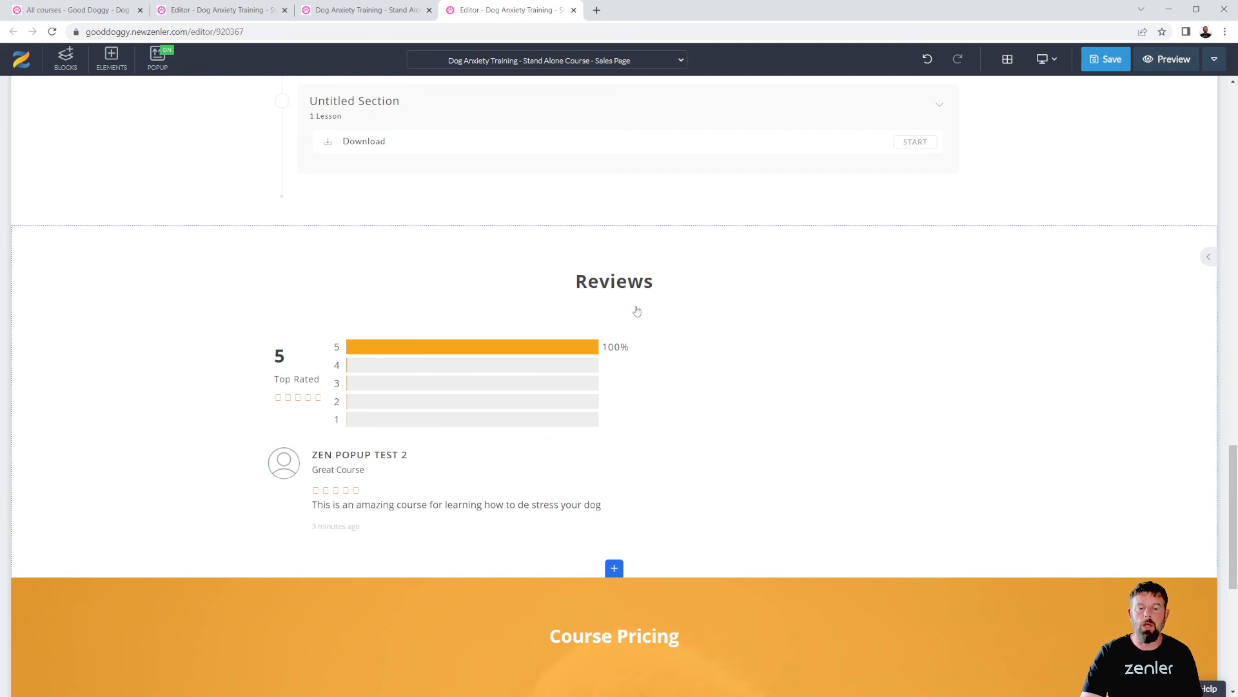
pyautogui.click(1109, 60)
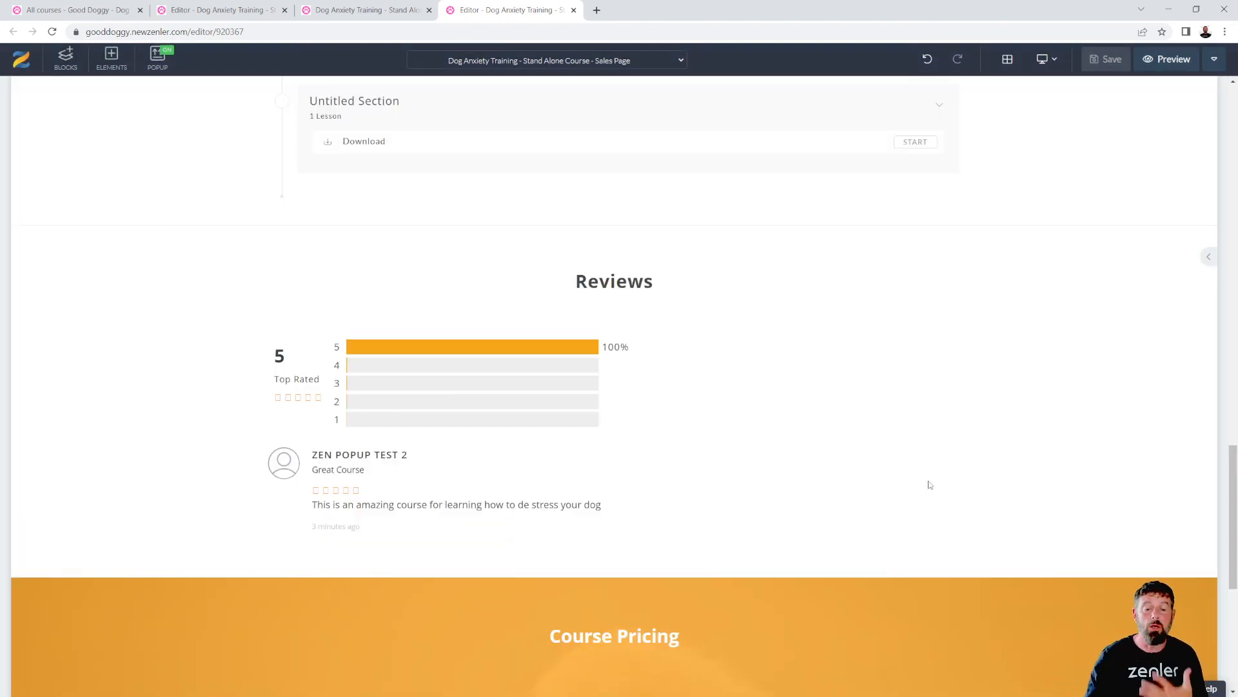
# - Preview the sales page and check where the Reviews section sits relative to the curriculum and pricing
pyautogui.click(1161, 65)
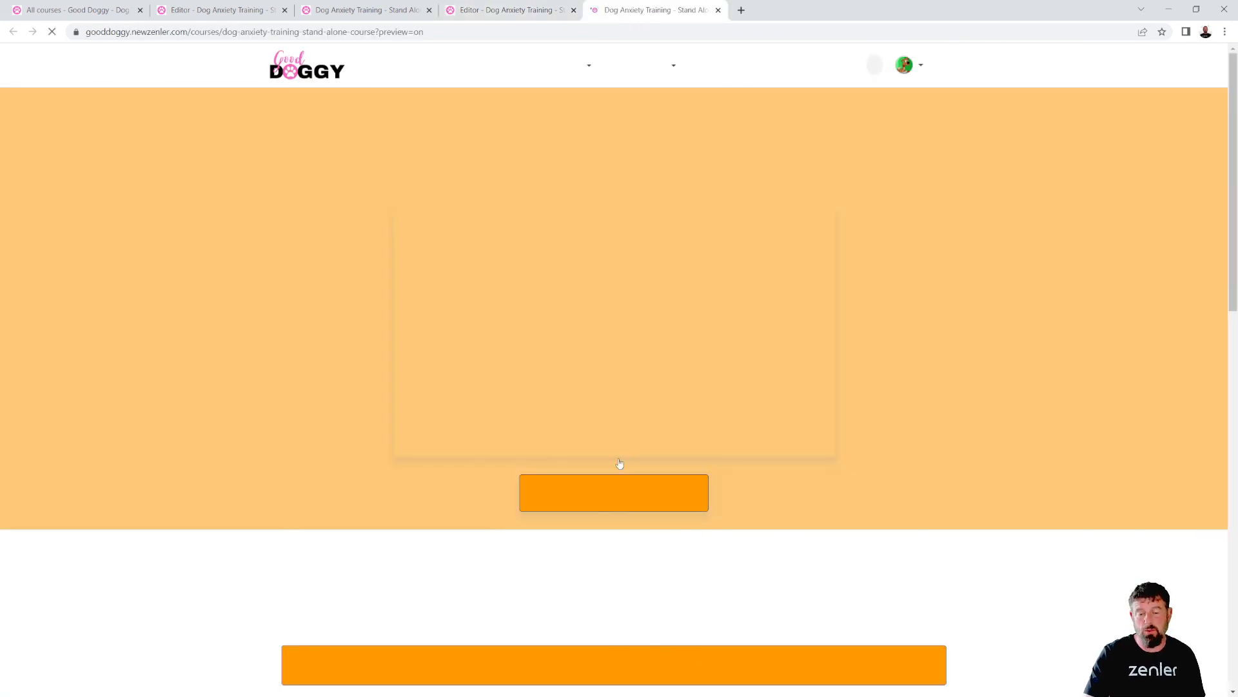
pyautogui.scroll(-20, 610, 477)
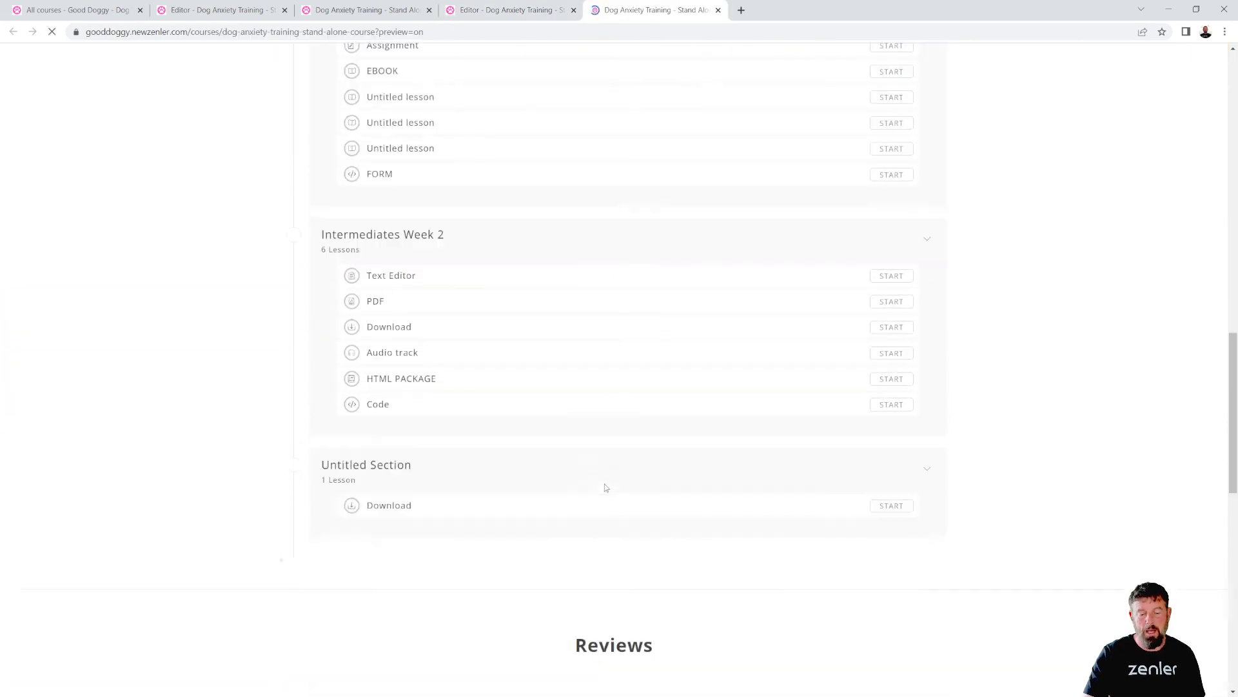
pyautogui.scroll(-8, 604, 487)
pyautogui.scroll(14, 598, 431)
# - View the course dashboard preview, then return to the Sales Page editor and select the Reviews block
pyautogui.click(356, 10)
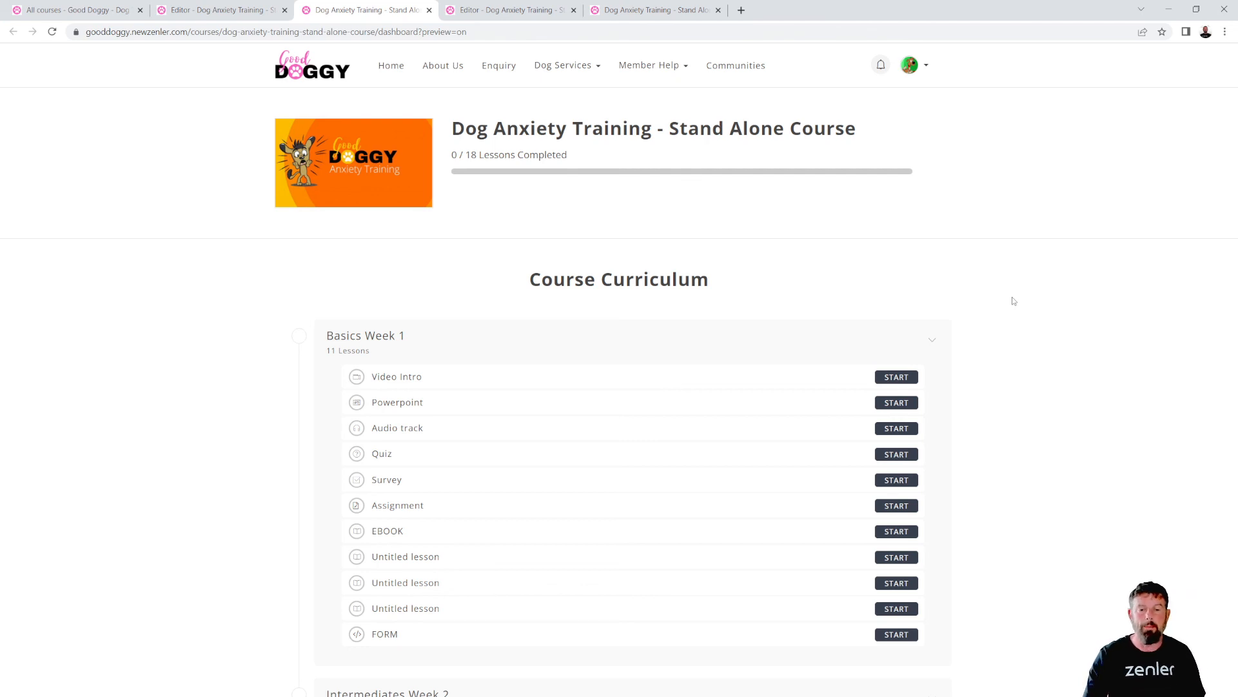
pyautogui.click(513, 10)
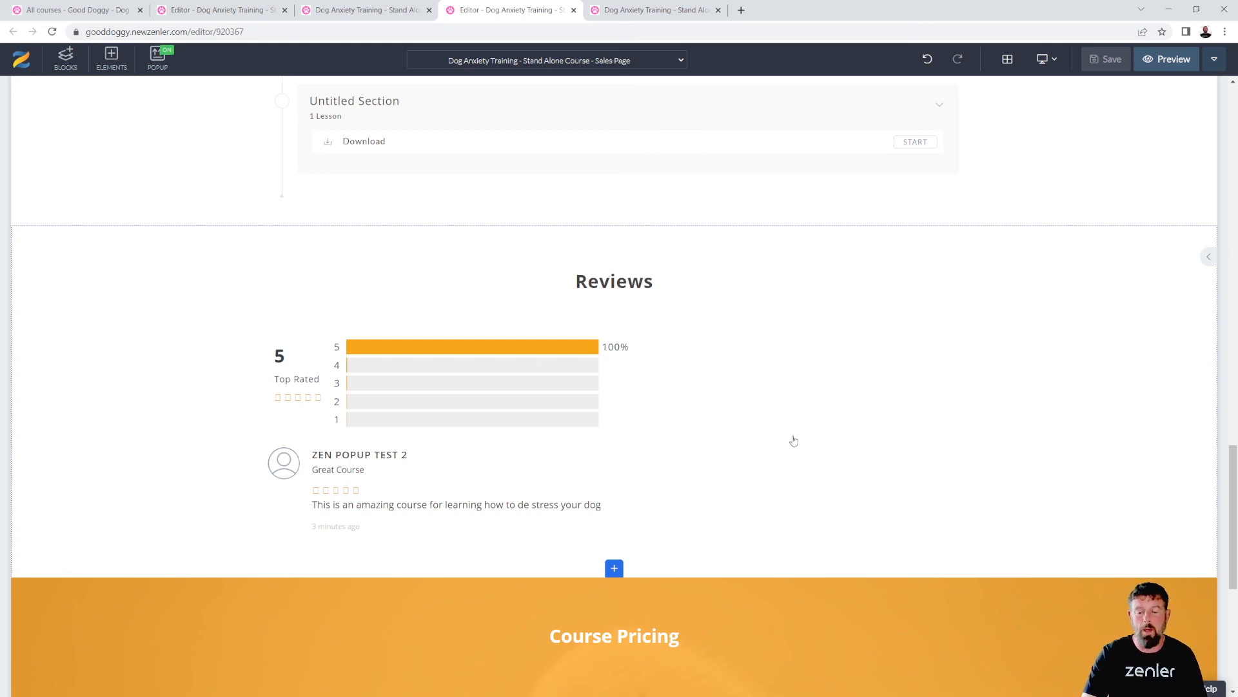
pyautogui.click(853, 425)
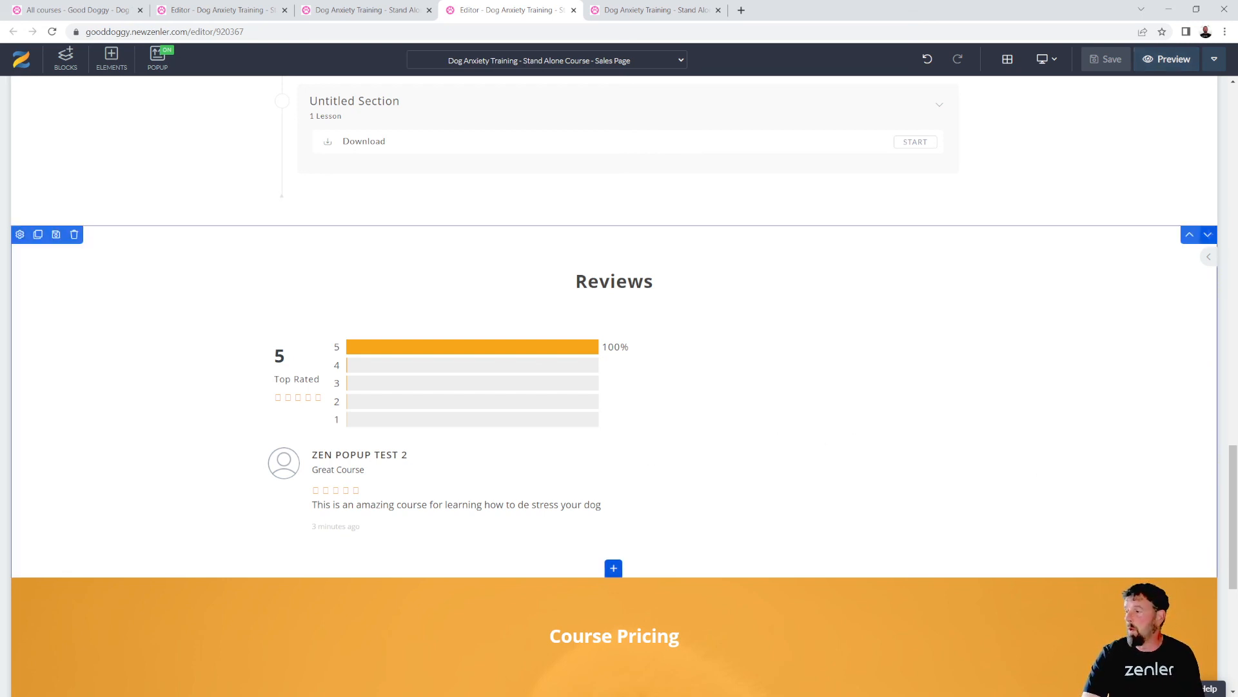